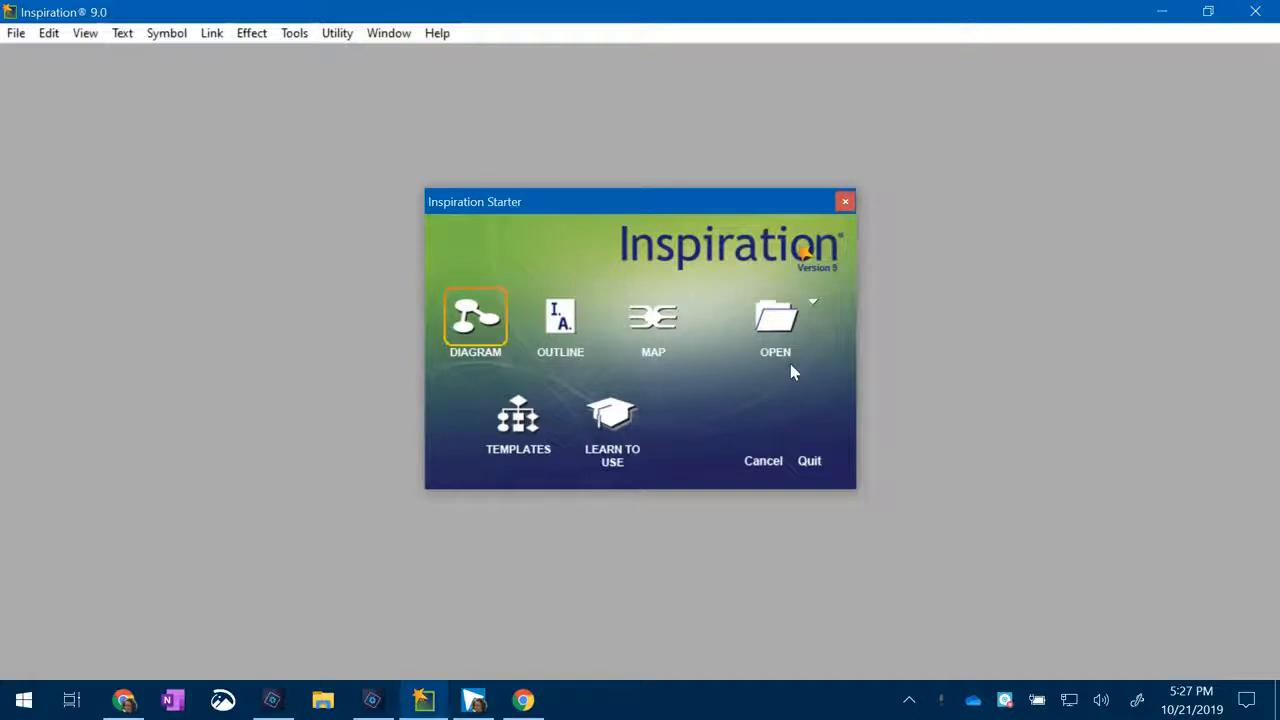
# Start a new blank diagram from the Inspiration Starter
pyautogui.click(811, 323)
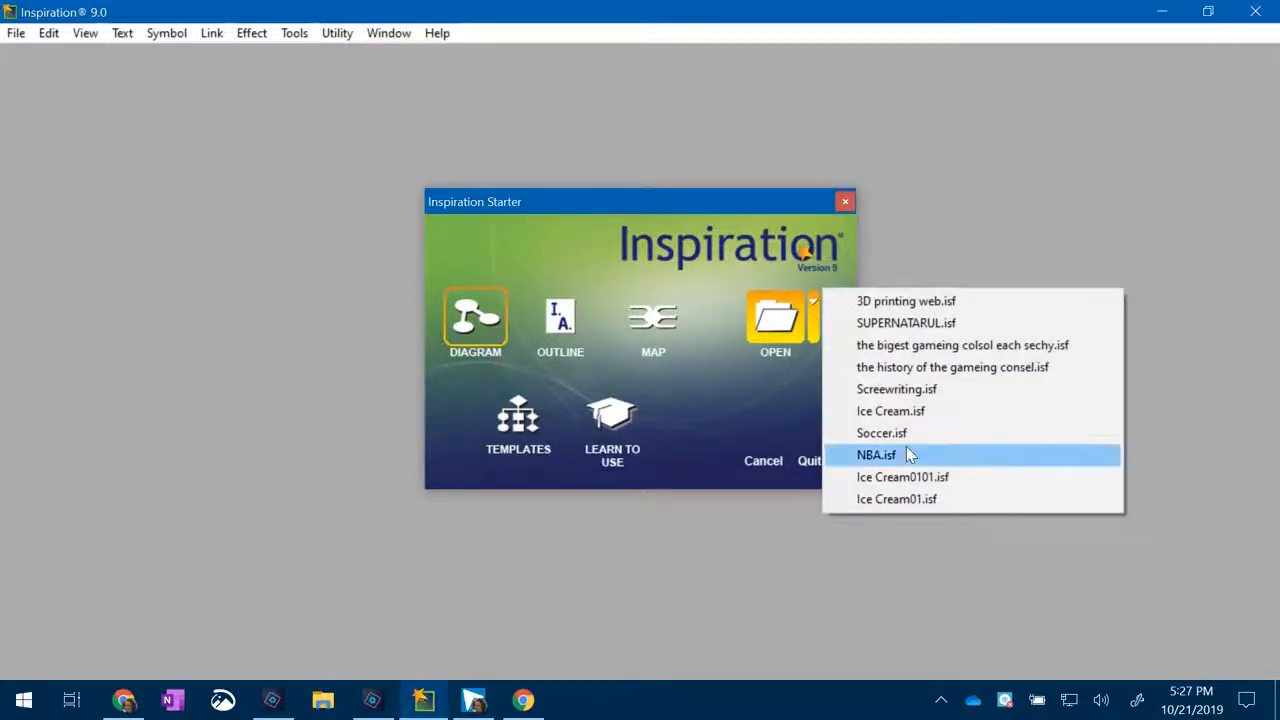
pyautogui.click(920, 212)
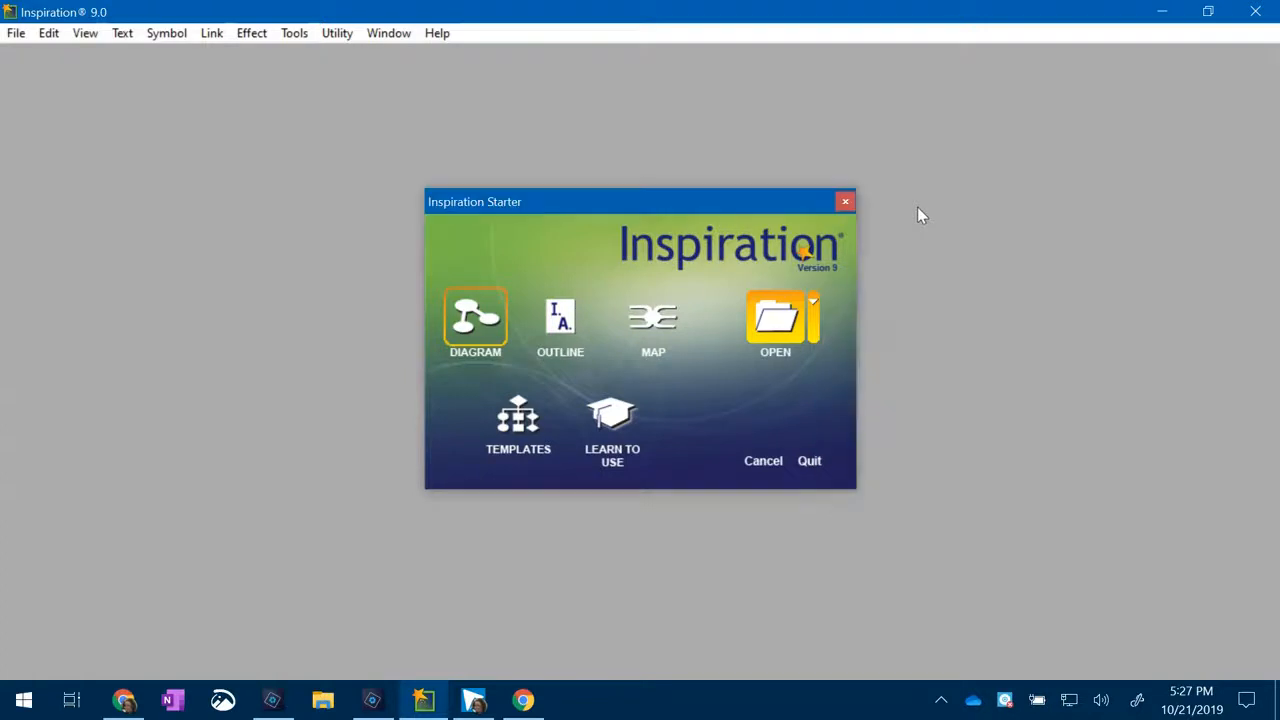
pyautogui.click(483, 336)
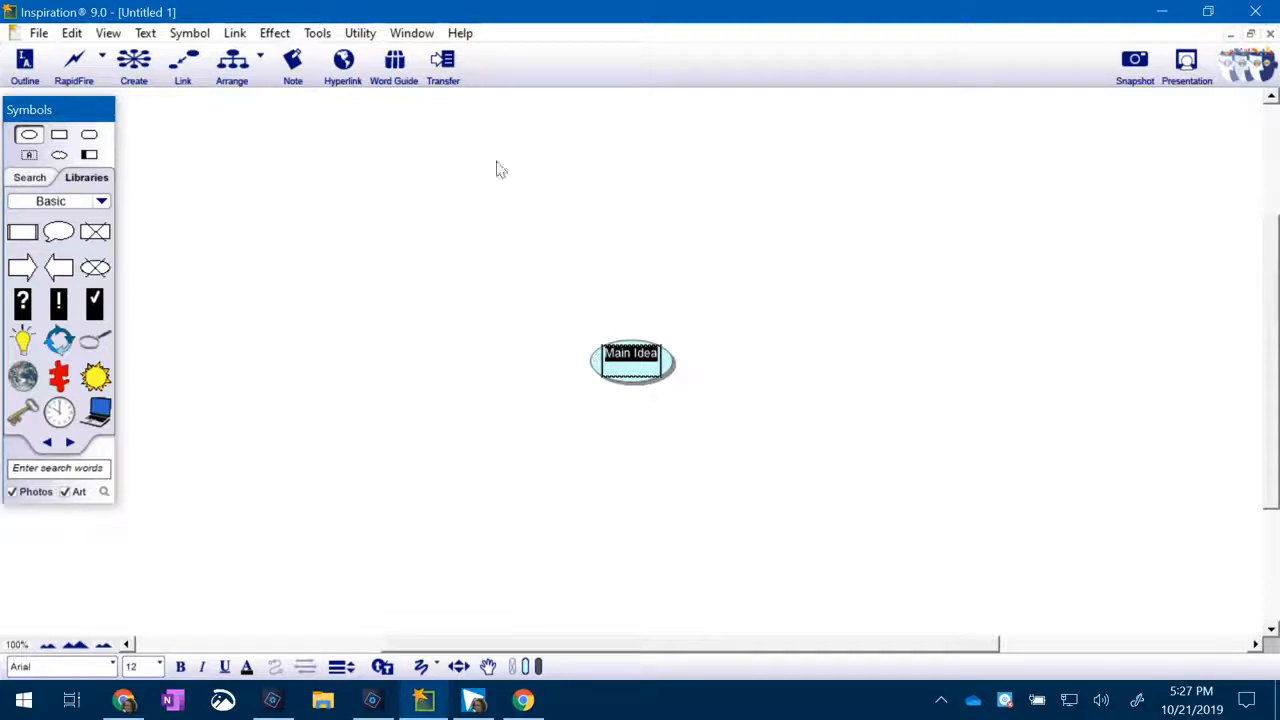
pyautogui.click(66, 36)
pyautogui.click(119, 36)
pyautogui.click(117, 35)
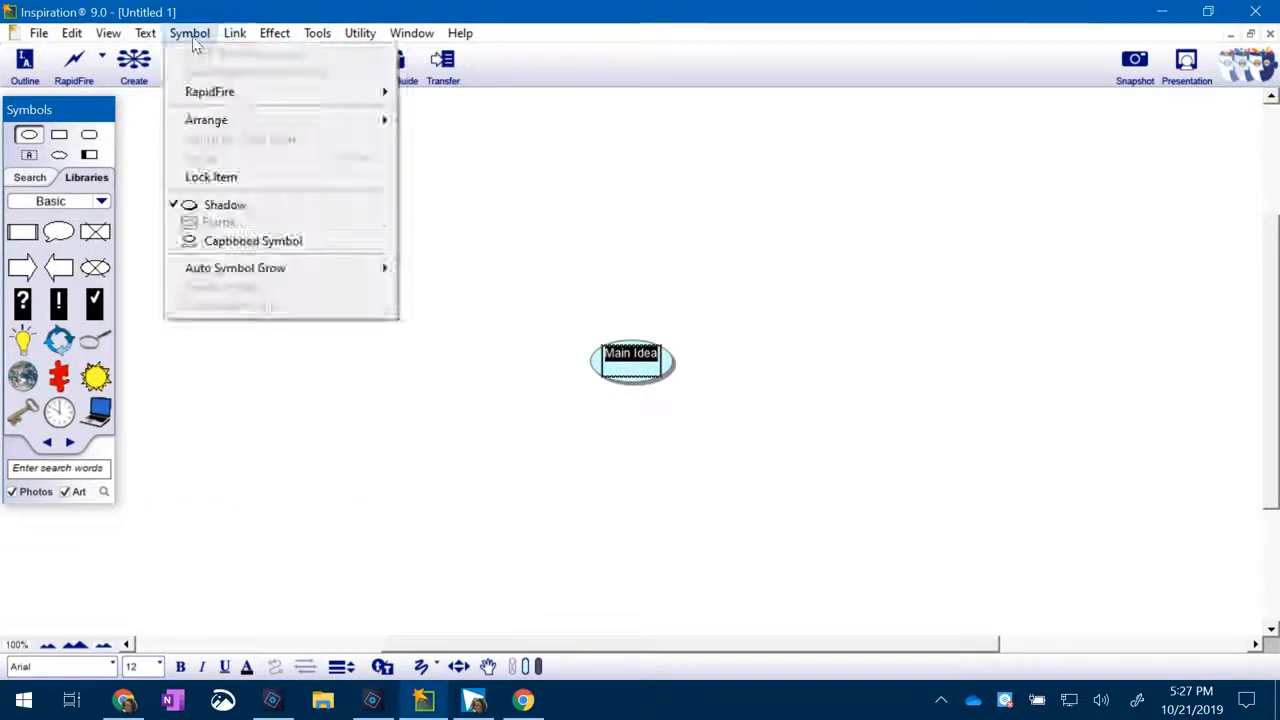
pyautogui.click(408, 179)
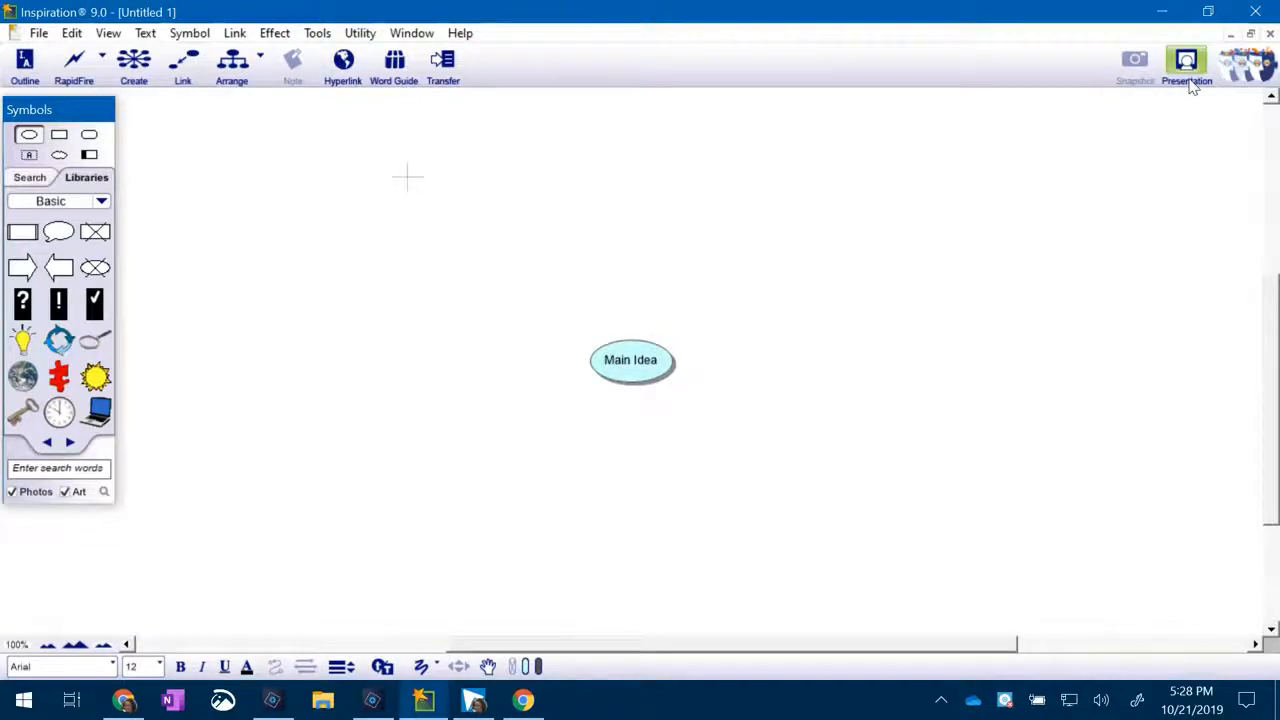
# Shift the Symbols palette slightly inward and set the diagram's zoom to 100%
pyautogui.moveTo(31, 112)
pyautogui.mouseDown()
pyautogui.moveTo(57, 152)
pyautogui.moveTo(54, 140)
pyautogui.moveTo(999, 188)
pyautogui.moveTo(133, 213)
pyautogui.moveTo(70, 132)
pyautogui.moveTo(43, 122)
pyautogui.mouseUp()
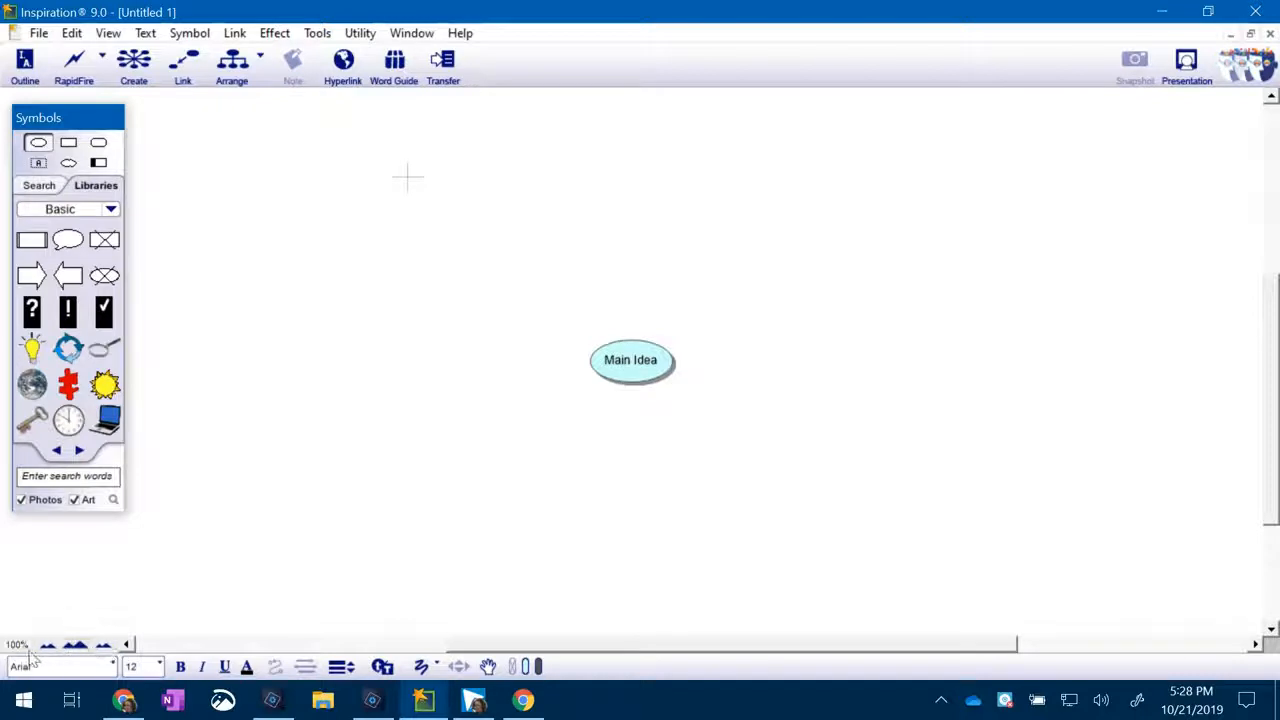
pyautogui.click(102, 646)
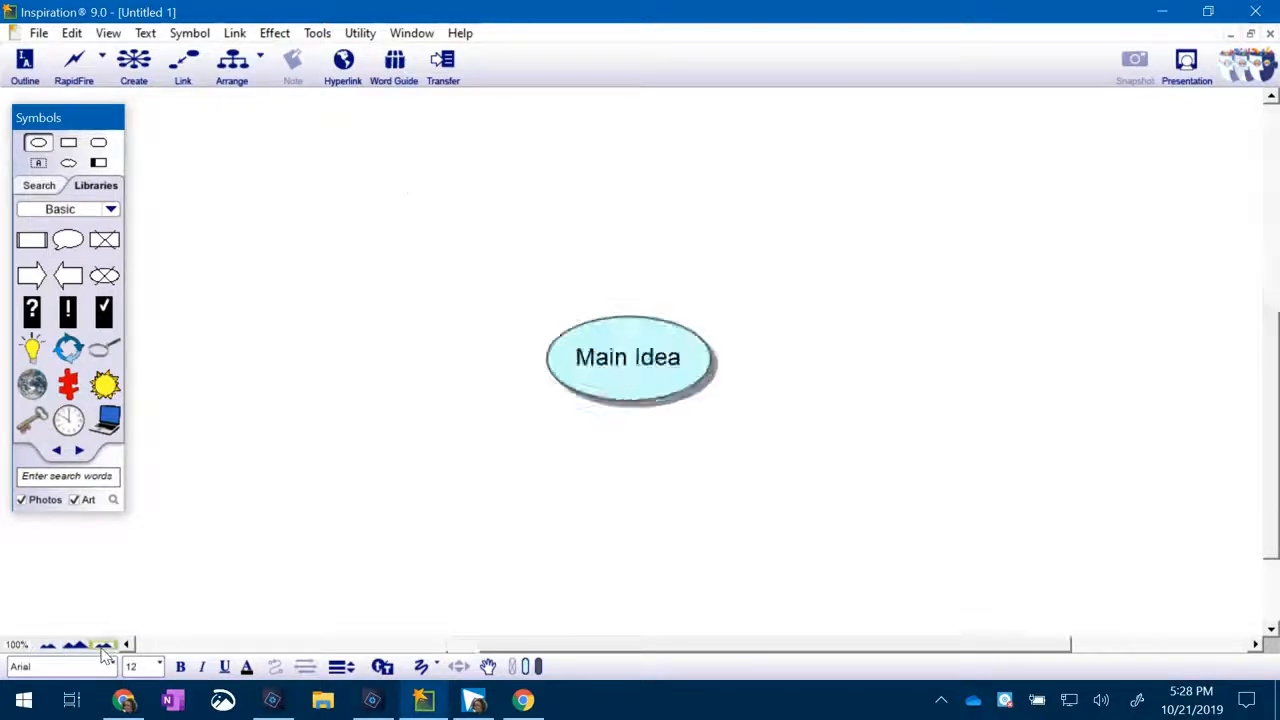
pyautogui.click(49, 649)
pyautogui.click(78, 647)
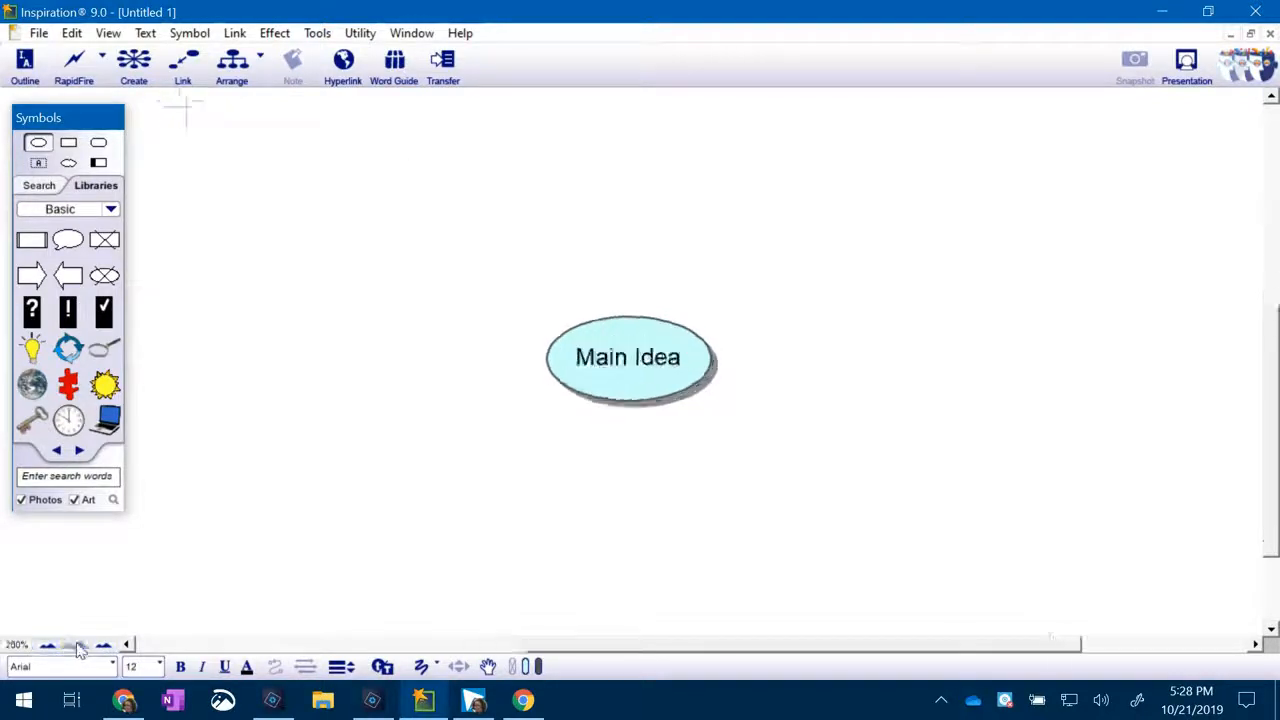
pyautogui.click(16, 645)
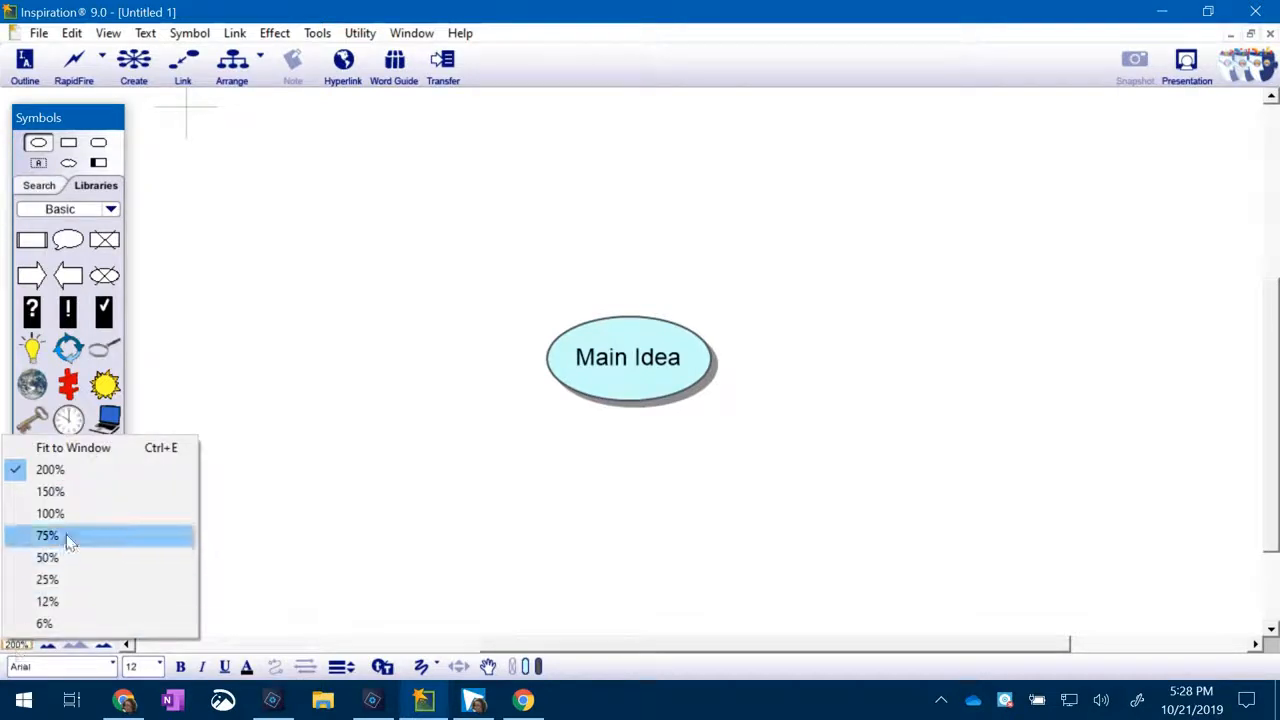
pyautogui.click(50, 514)
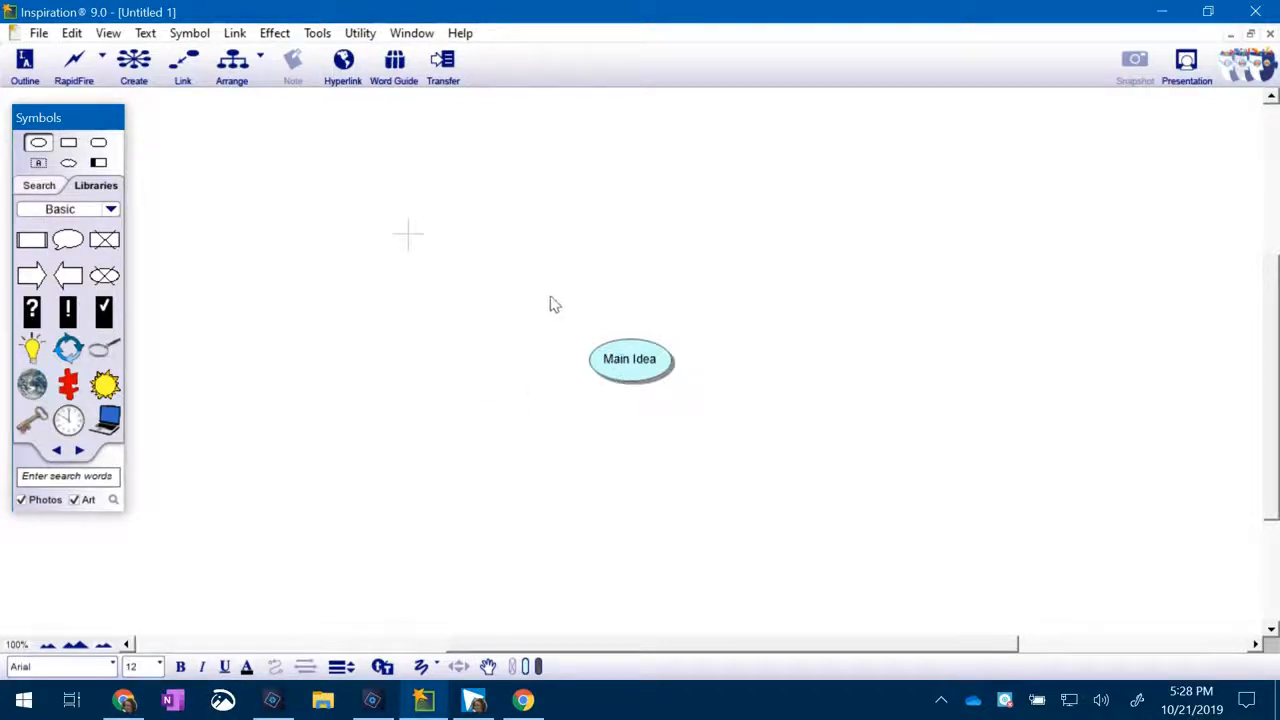
# Replace the Main Idea text with "Ice Cream" and reposition the symbol slightly on the canvas
pyautogui.click(628, 370)
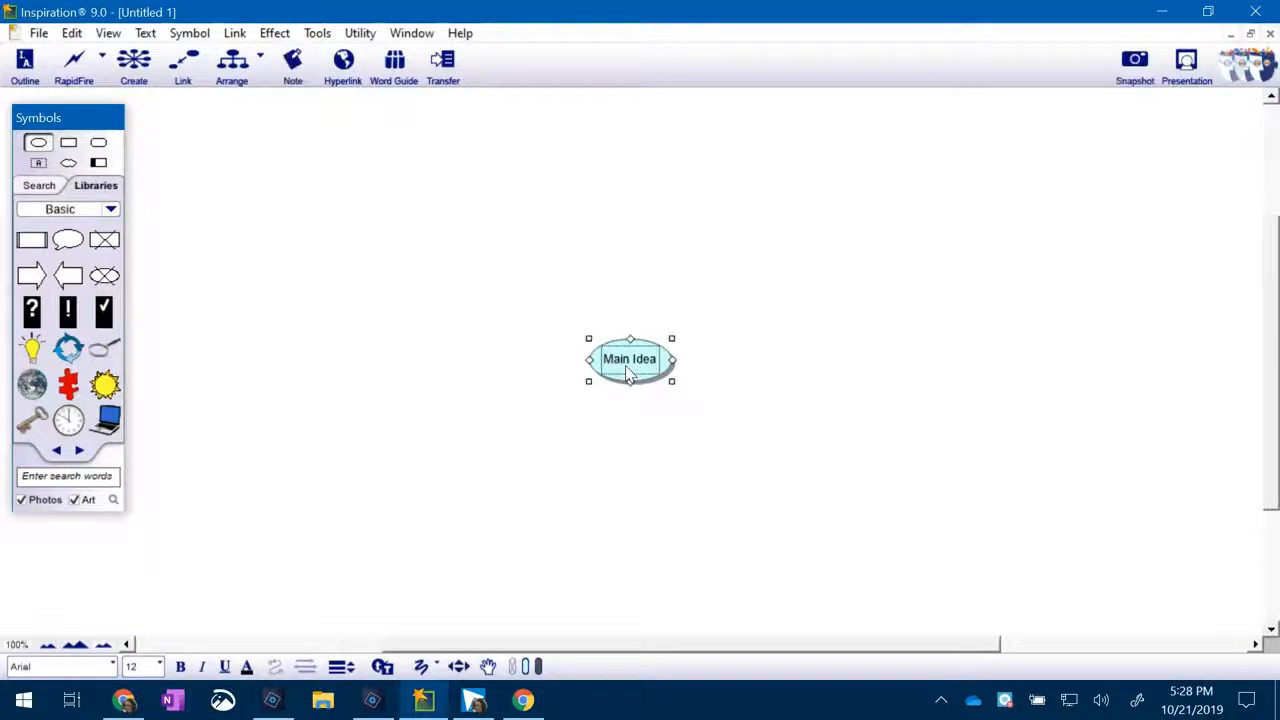
pyautogui.click(627, 366)
pyautogui.moveTo(651, 355); pyautogui.dragTo(551, 357)
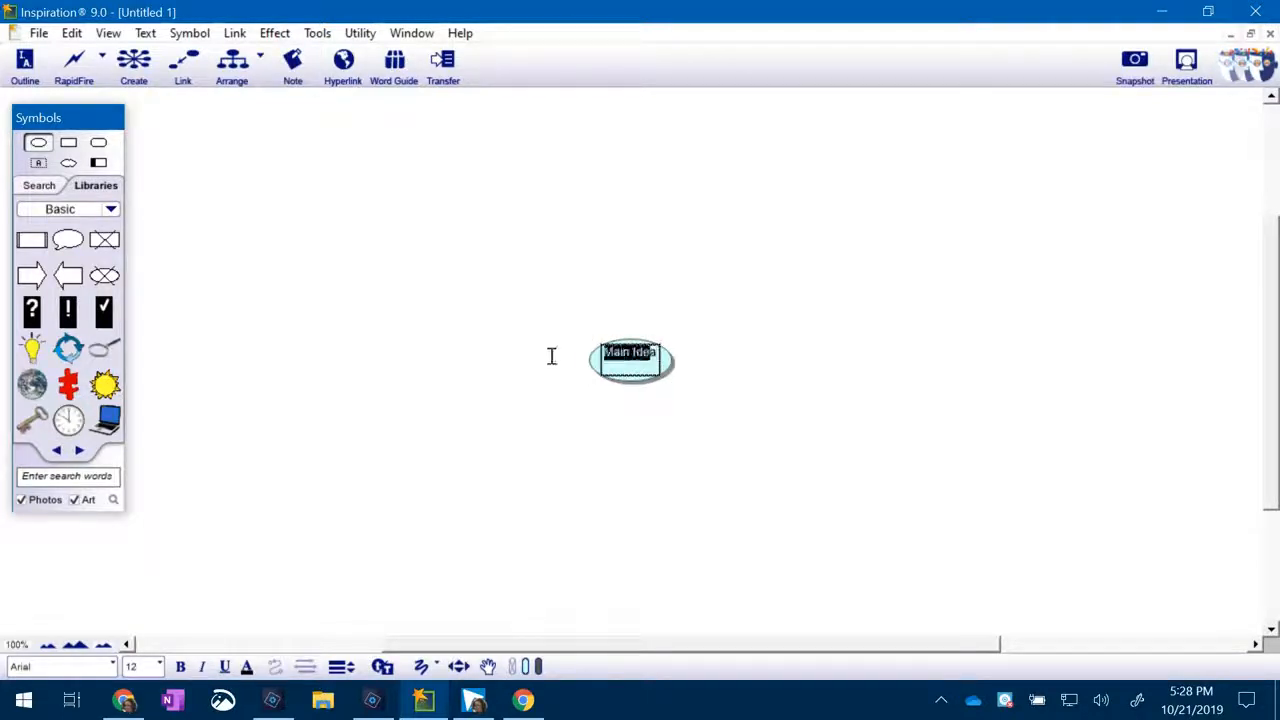
pyautogui.doubleClick(643, 354)
pyautogui.click(631, 357)
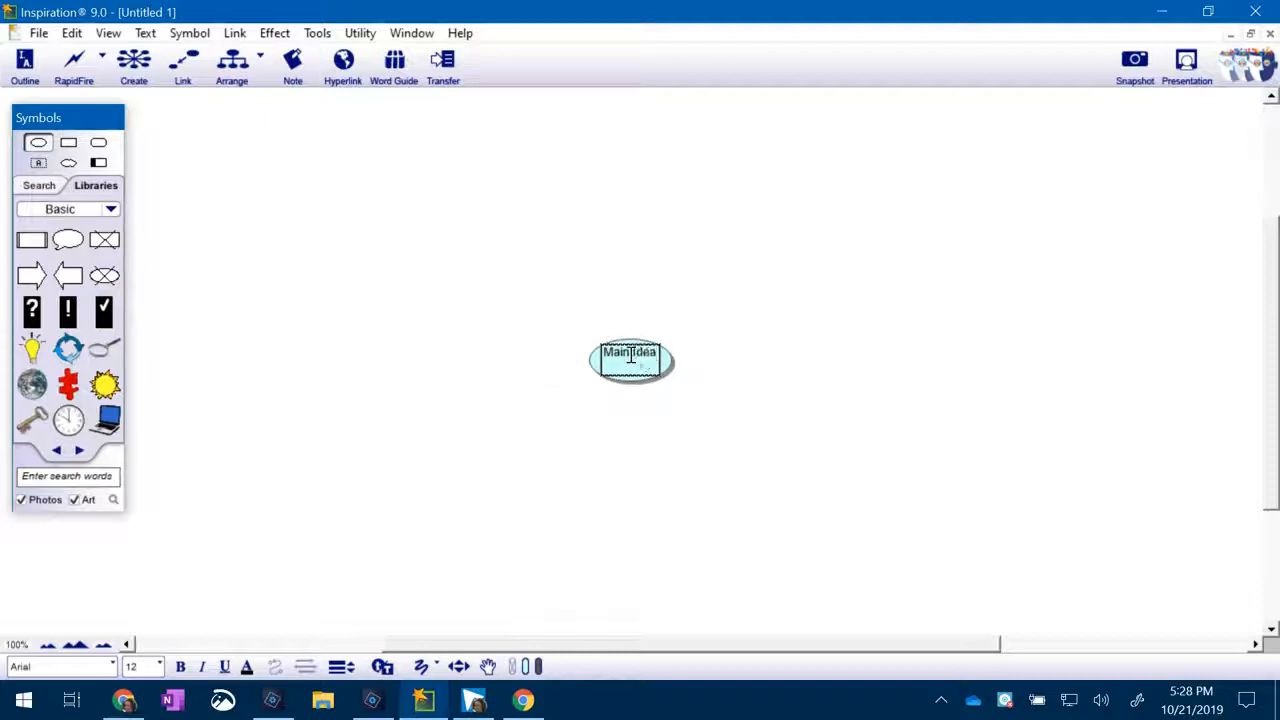
pyautogui.moveTo(668, 358); pyautogui.dragTo(509, 350)
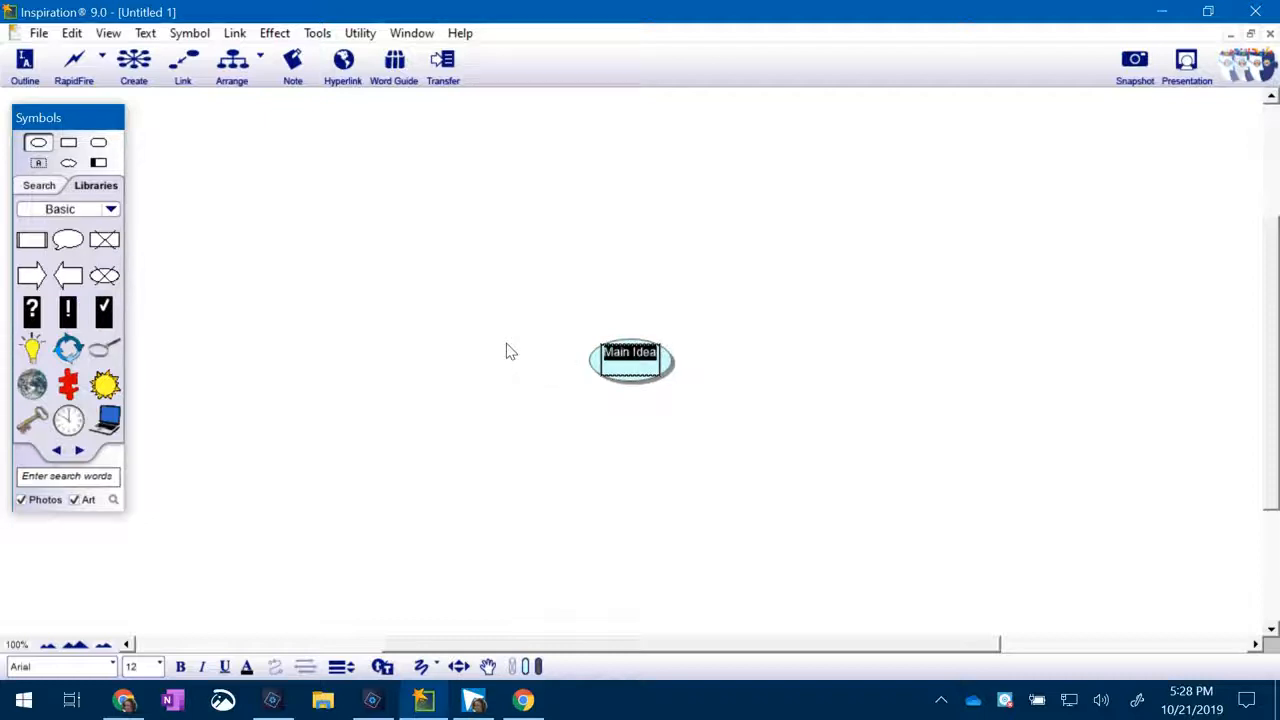
pyautogui.write('Ice')
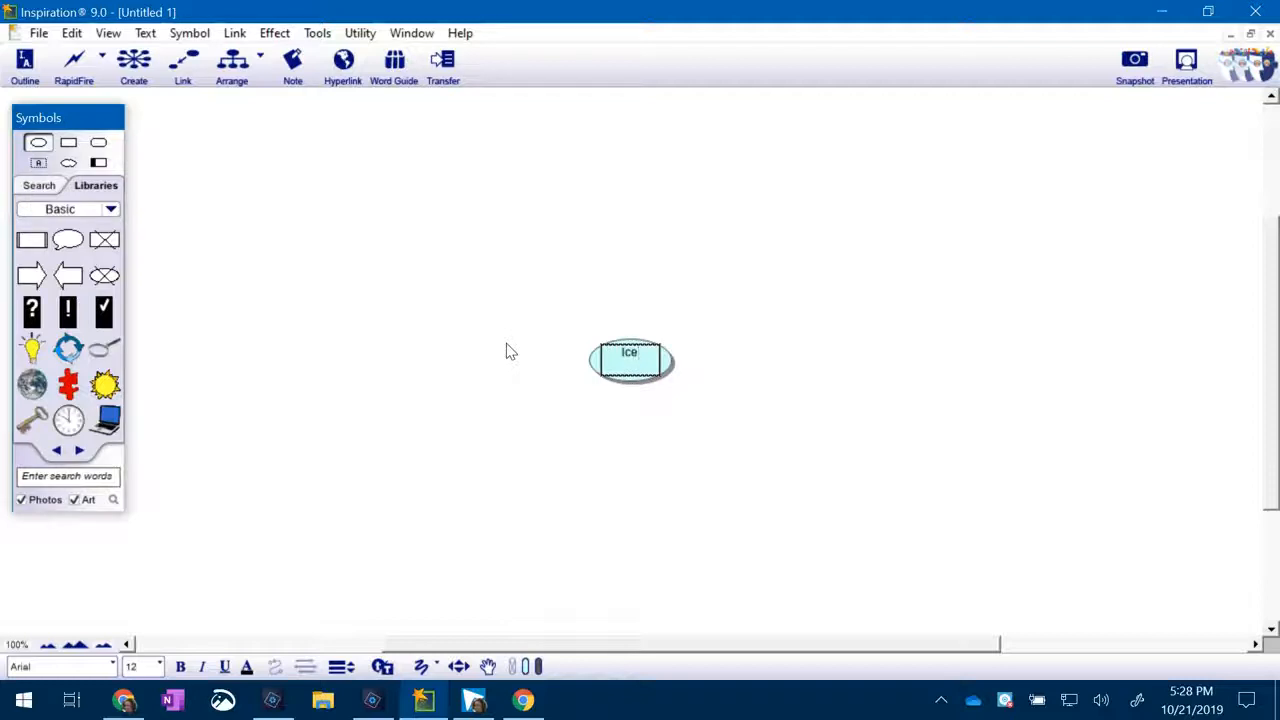
pyautogui.write(' Cream')
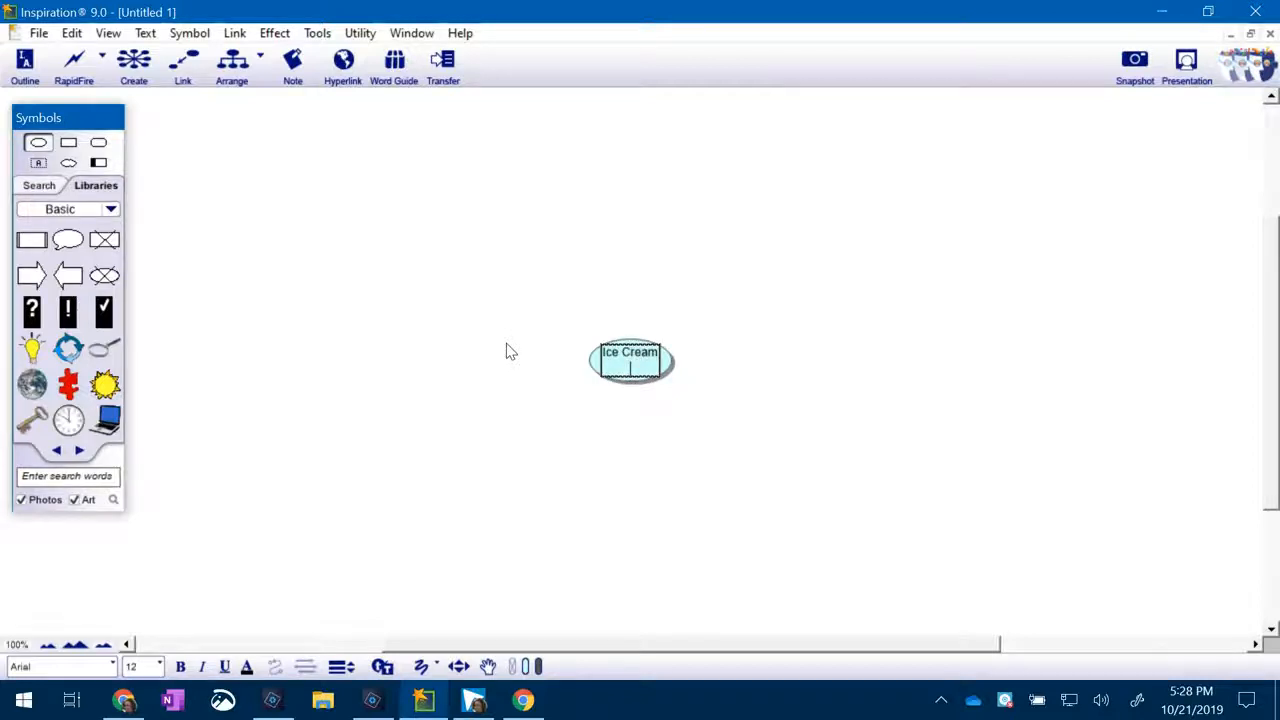
pyautogui.click(751, 337)
pyautogui.click(615, 365)
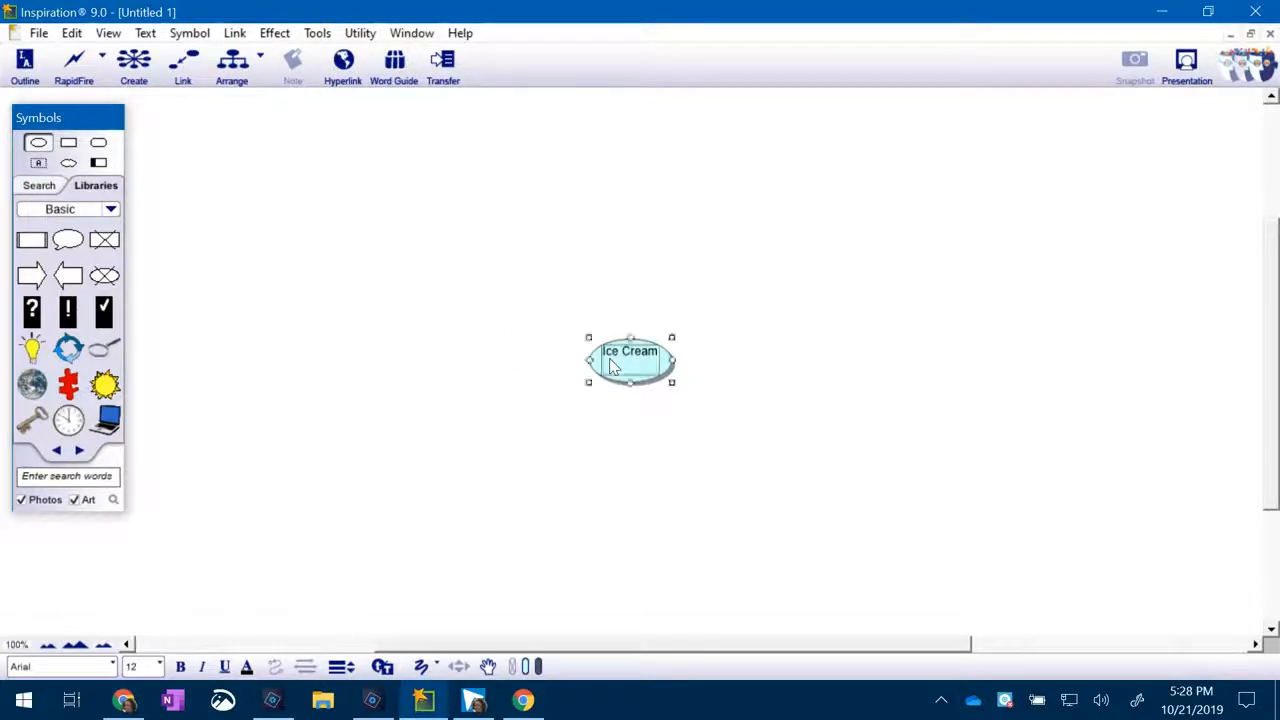
pyautogui.moveTo(643, 378)
pyautogui.mouseDown()
pyautogui.moveTo(619, 335)
pyautogui.moveTo(711, 438)
pyautogui.moveTo(666, 354)
pyautogui.moveTo(653, 360)
pyautogui.mouseUp()
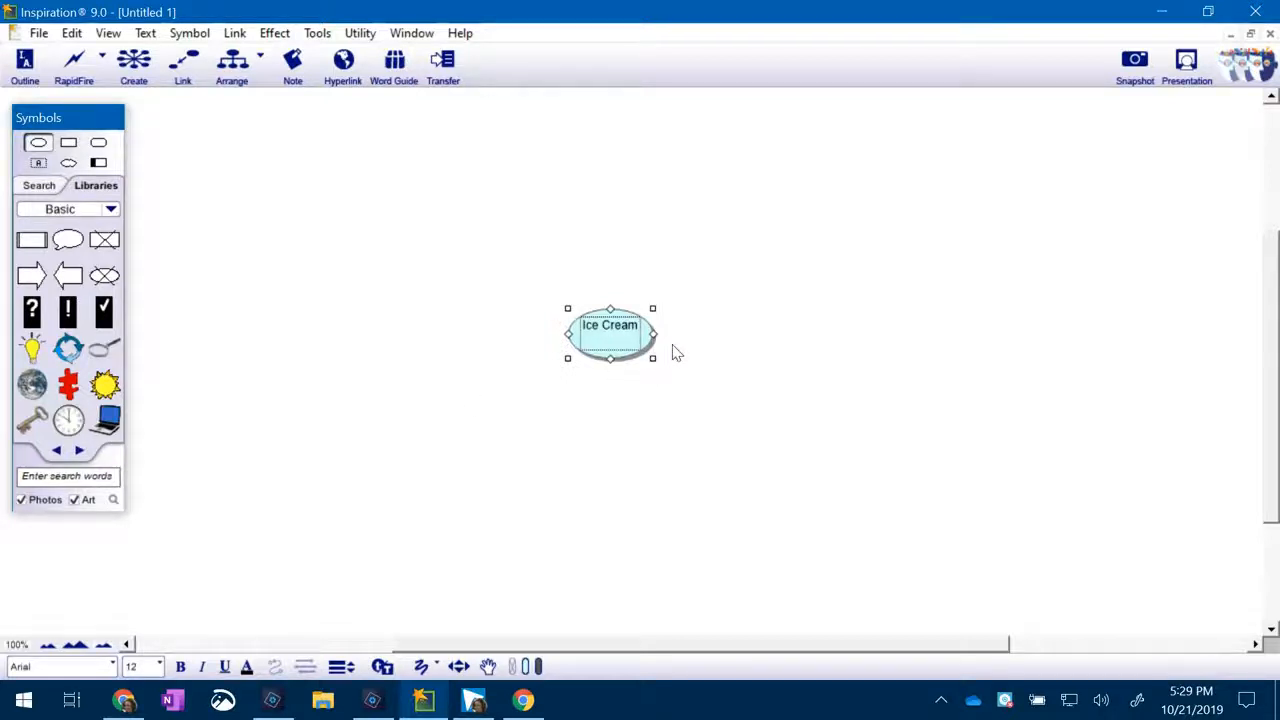
# Use RapidFire on the Ice Cream symbol to add the linked ideas "brands", "toppings", "flavors" and "shppes"
pyautogui.click(80, 74)
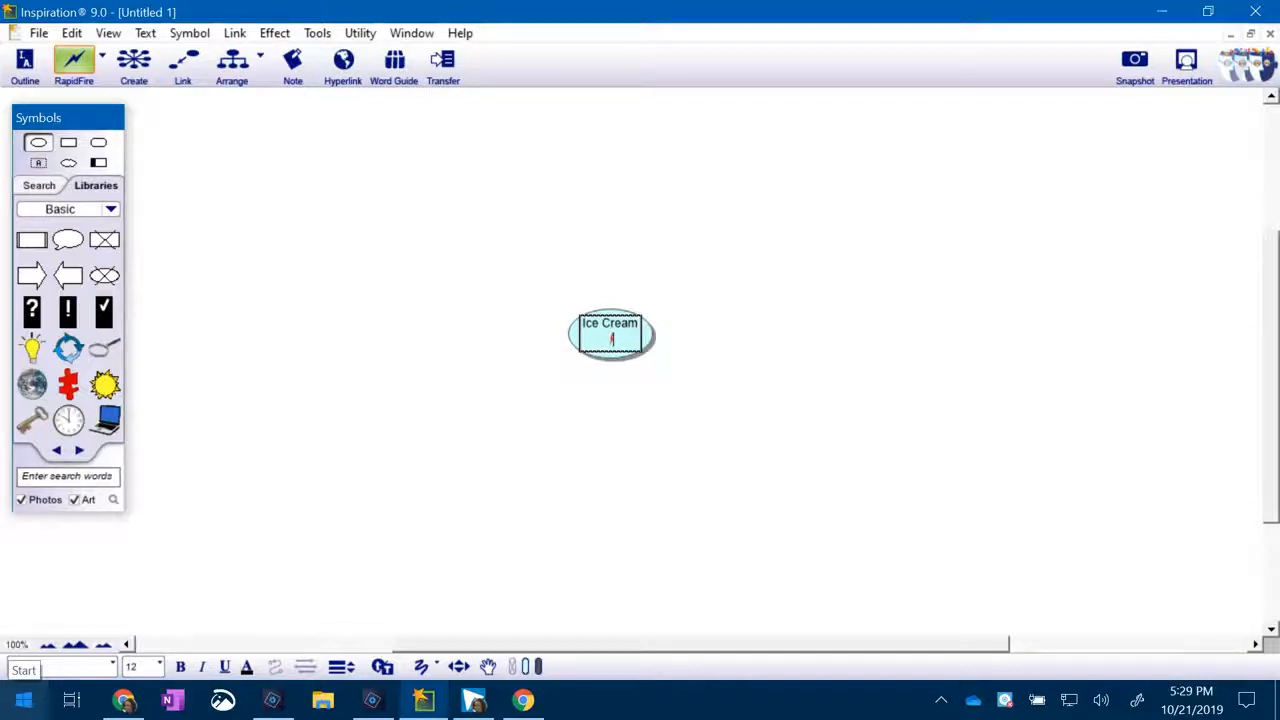
pyautogui.write('rands')
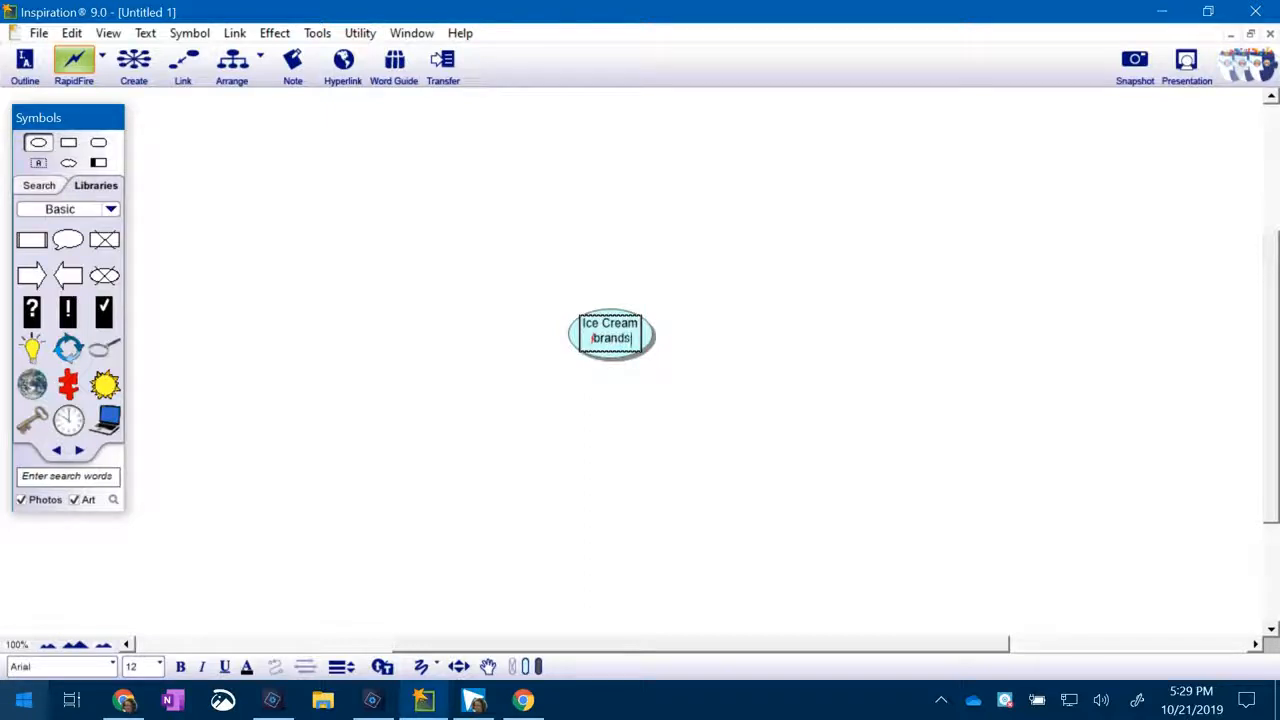
pyautogui.press('Return')
pyautogui.write('toppings f')
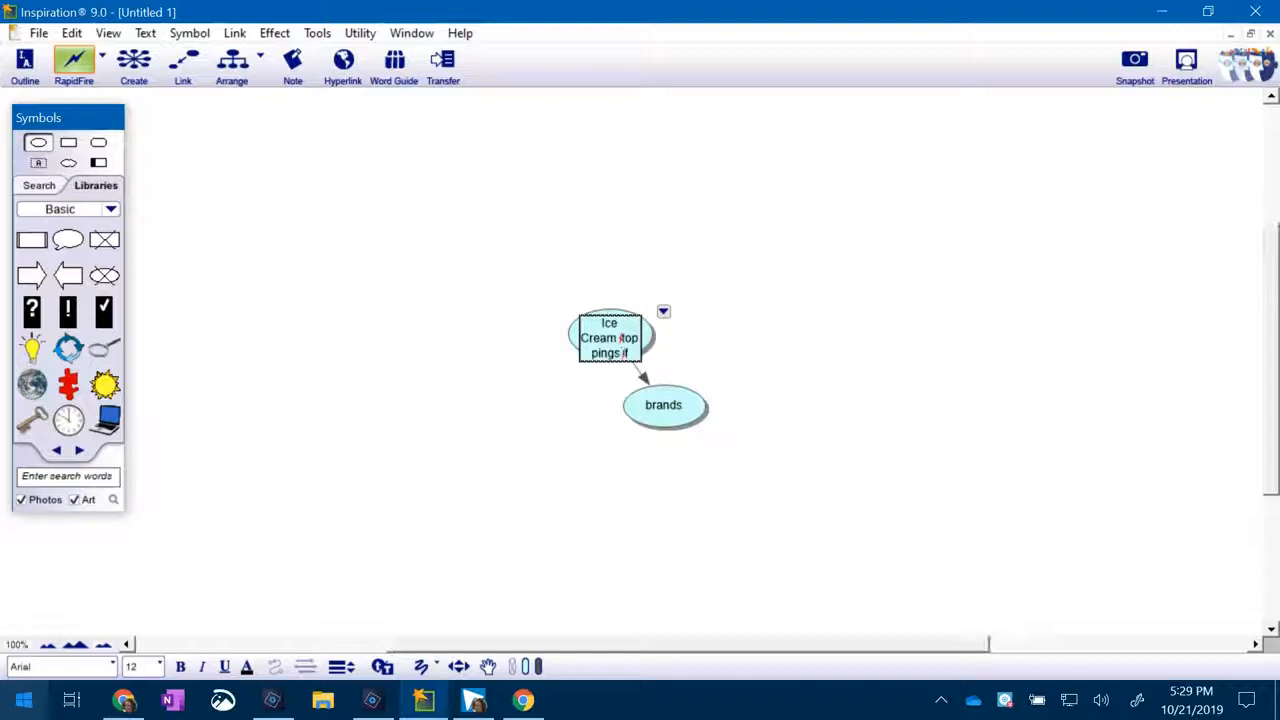
pyautogui.press('Return')
pyautogui.write('flavors')
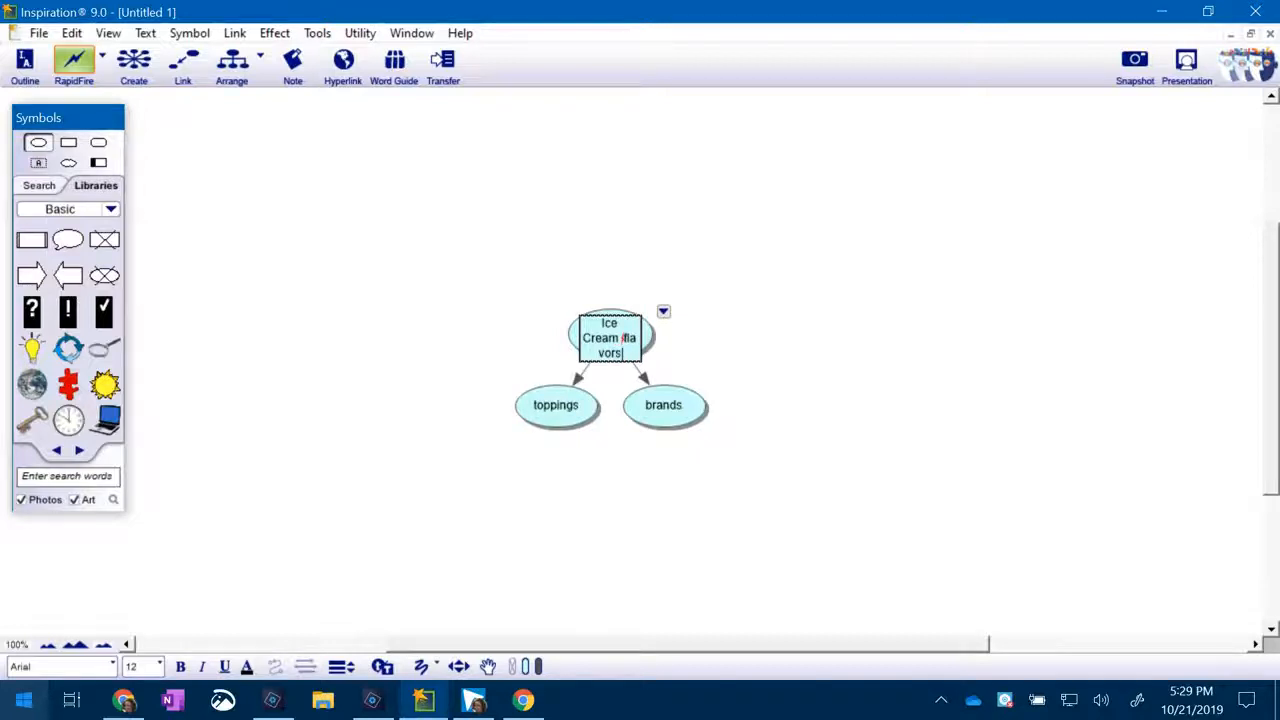
pyautogui.press('Return')
pyautogui.write('shoppes')
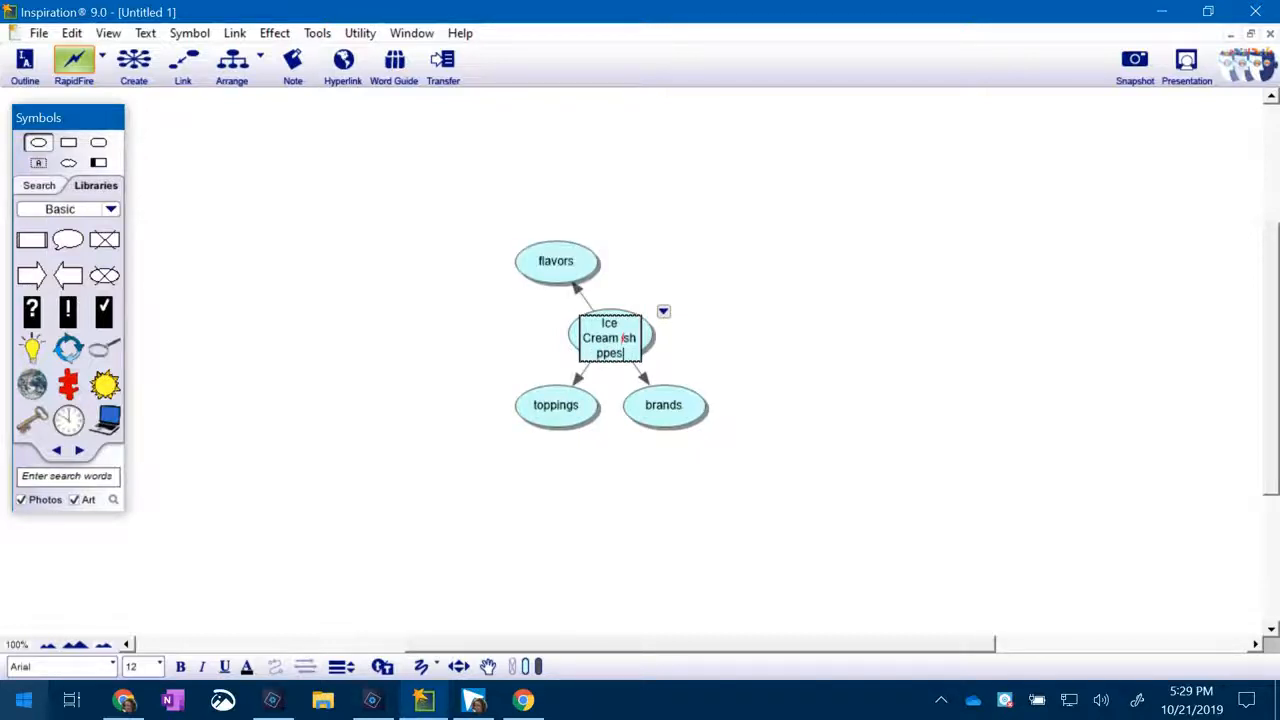
pyautogui.press('Return')
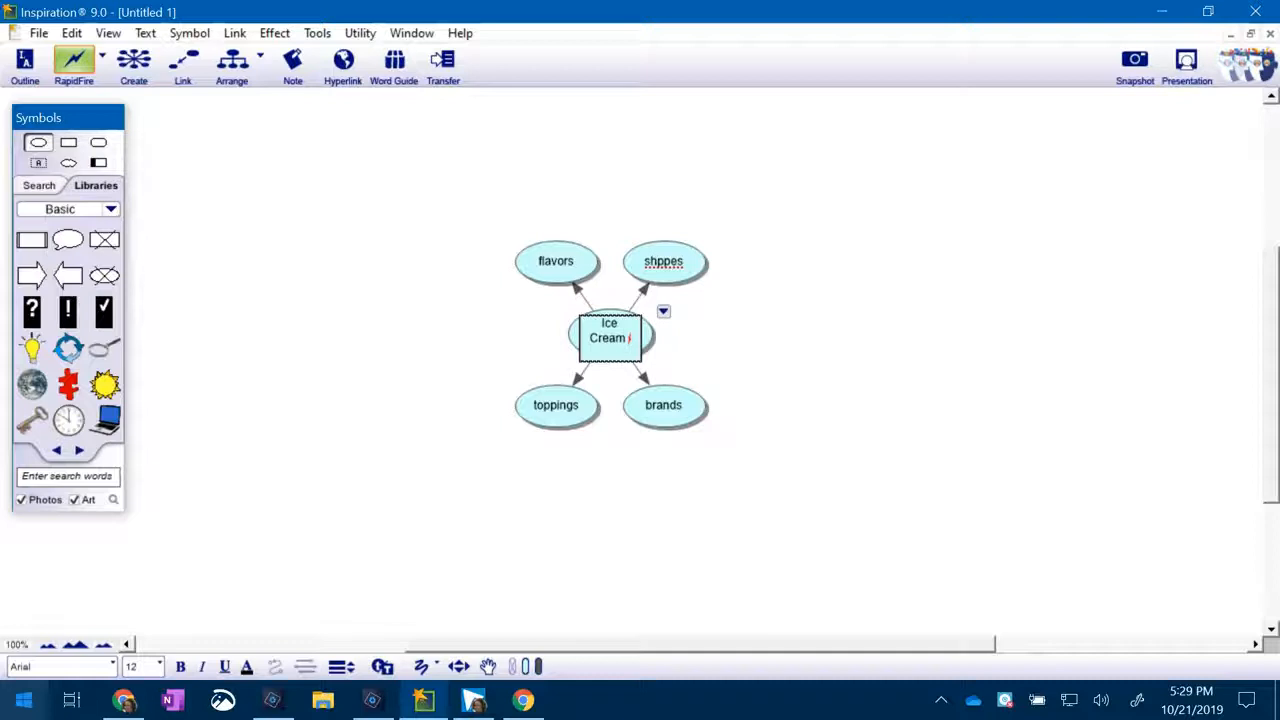
# Add the RapidFire ideas "whipped cream", "chocolate" and "vanilla" to the Ice Cream symbol
pyautogui.write('whipped cream')
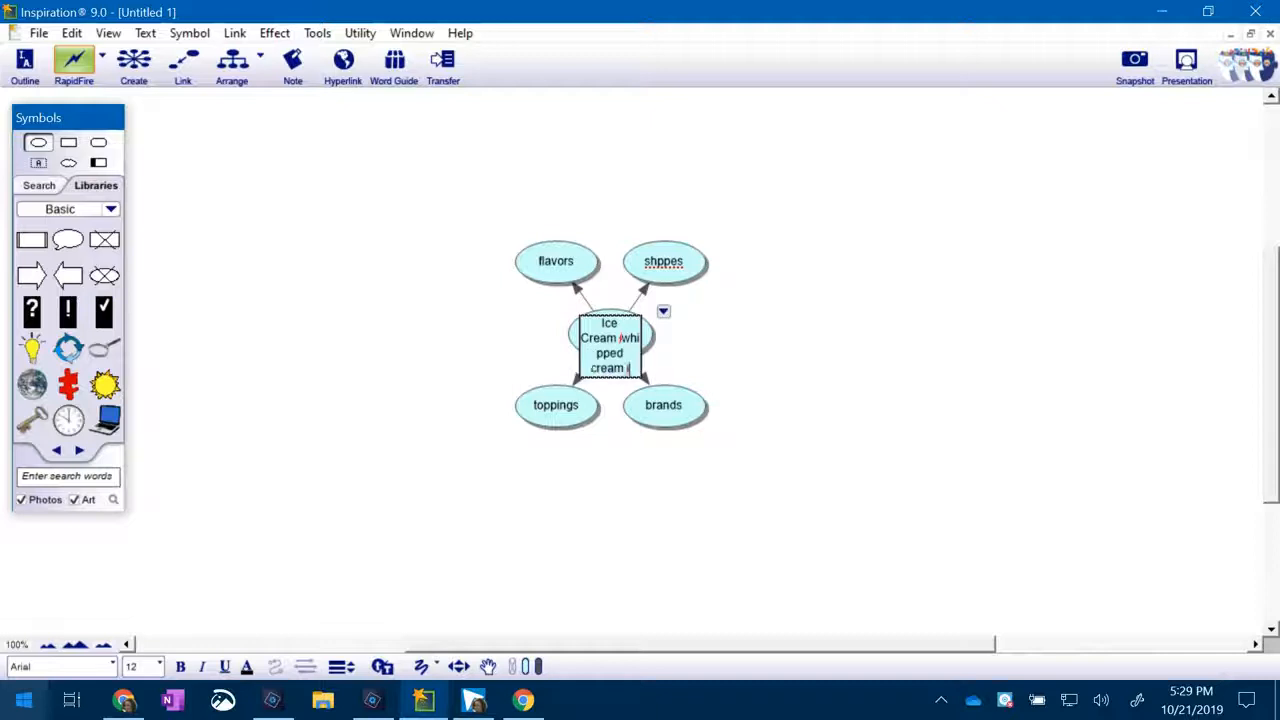
pyautogui.press('Return')
pyautogui.write('chocolate')
pyautogui.press('Return')
pyautogui.write('vanilla')
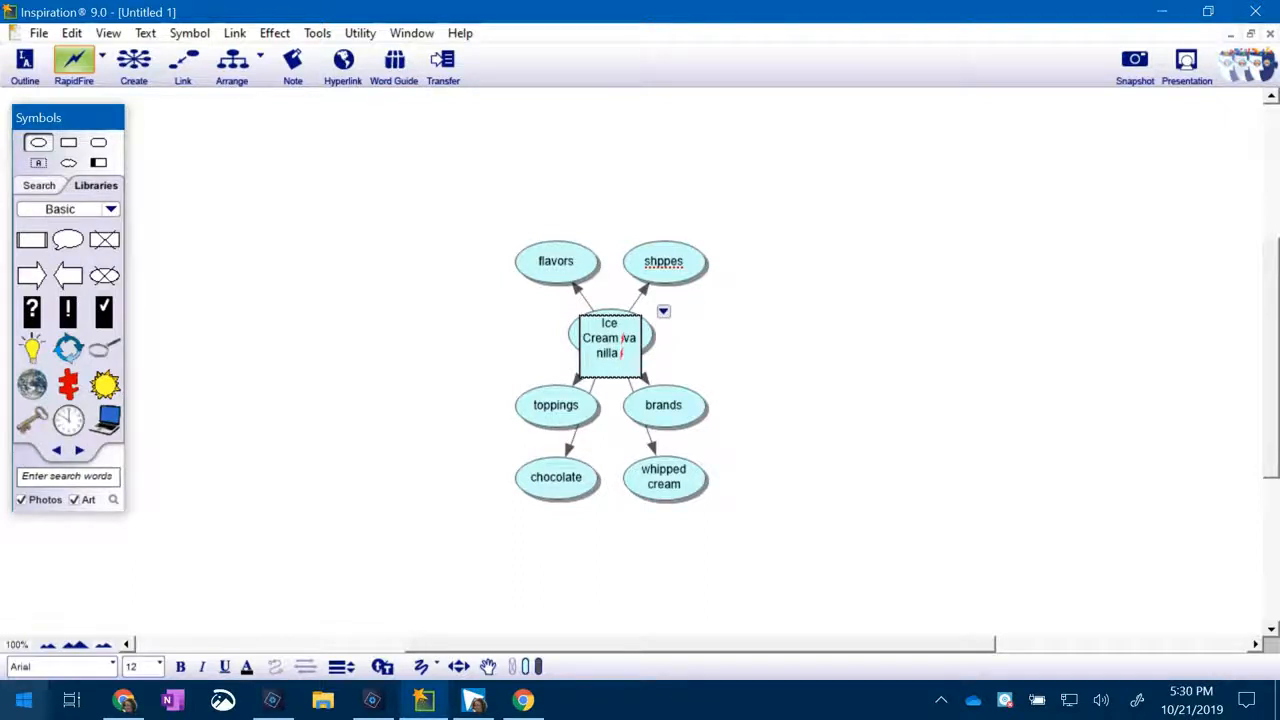
pyautogui.press('Return')
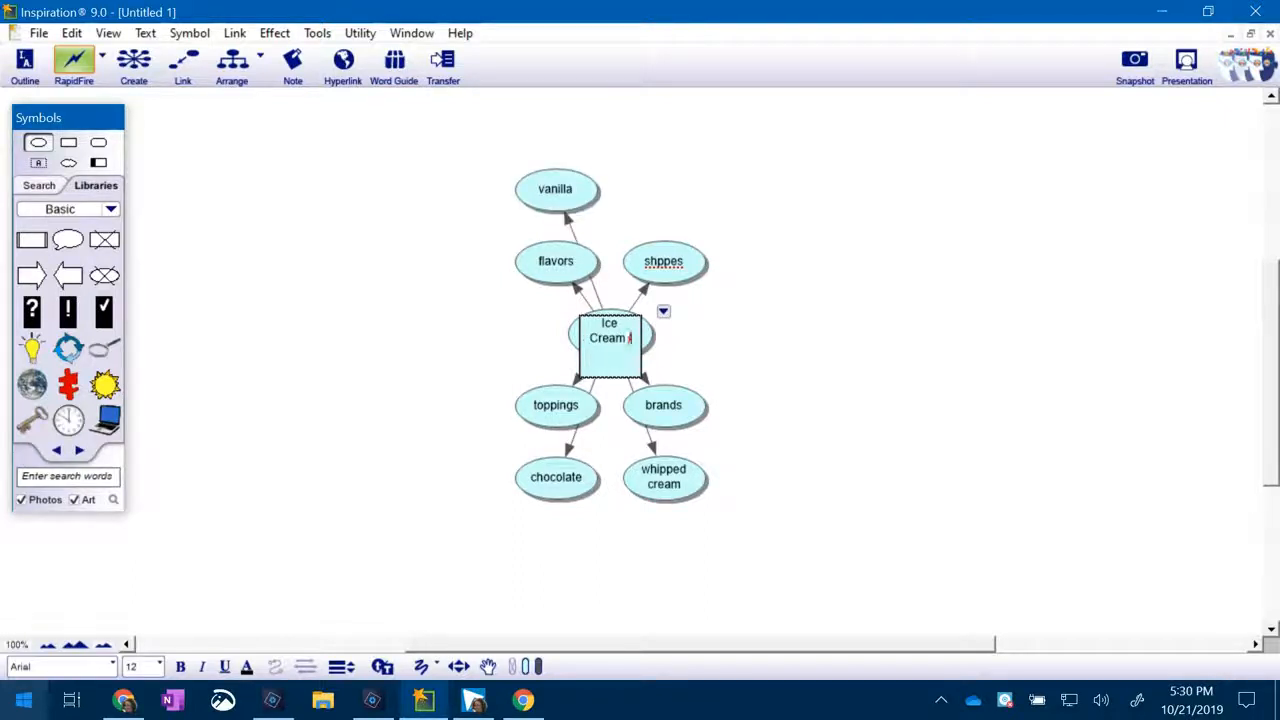
# Add the RapidFire ideas "cherry on top", "banana split" and "popsicles" to the Ice Cream symbol
pyautogui.write('cheff')
pyautogui.write('y on top')
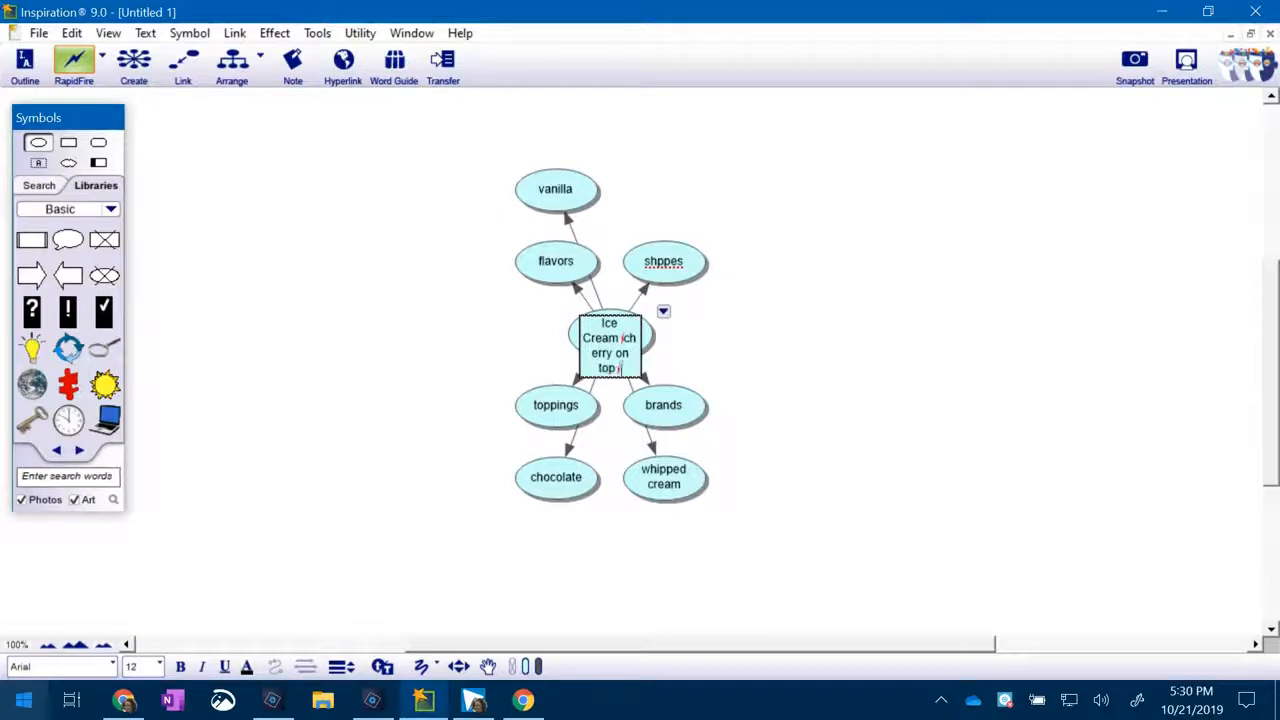
pyautogui.press('Return')
pyautogui.write('ban')
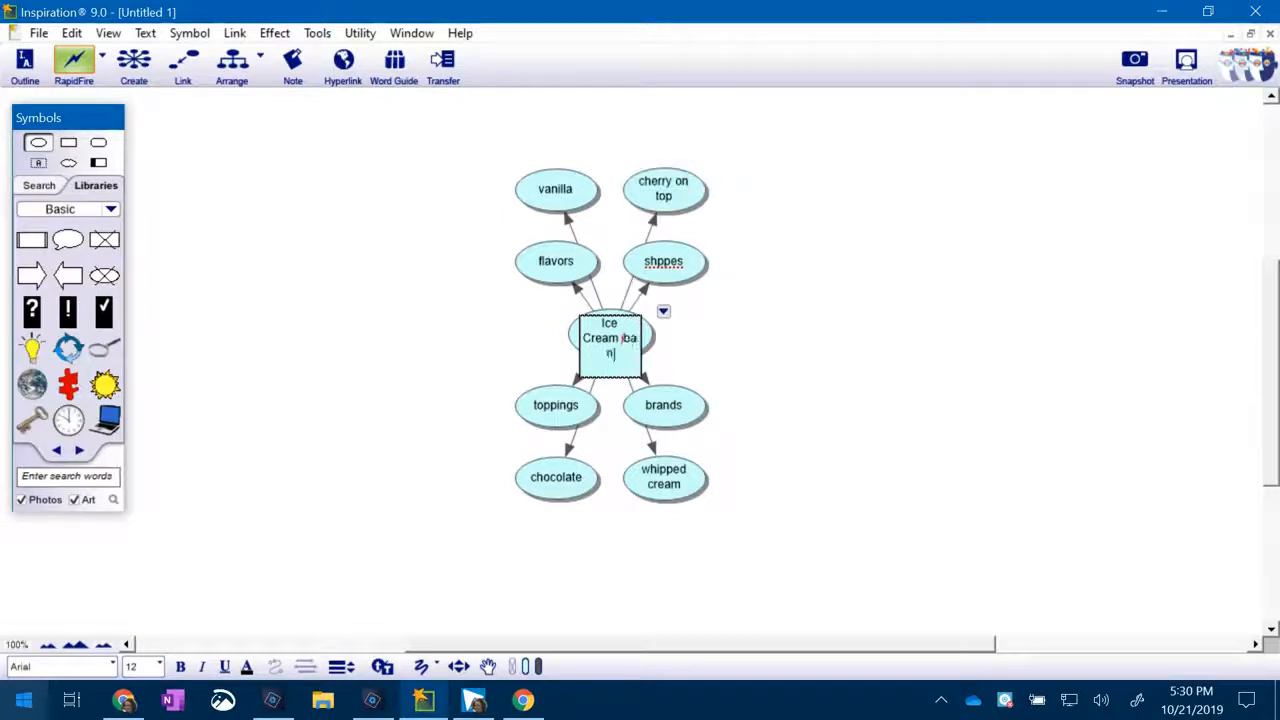
pyautogui.write('ana split')
pyautogui.press('Return')
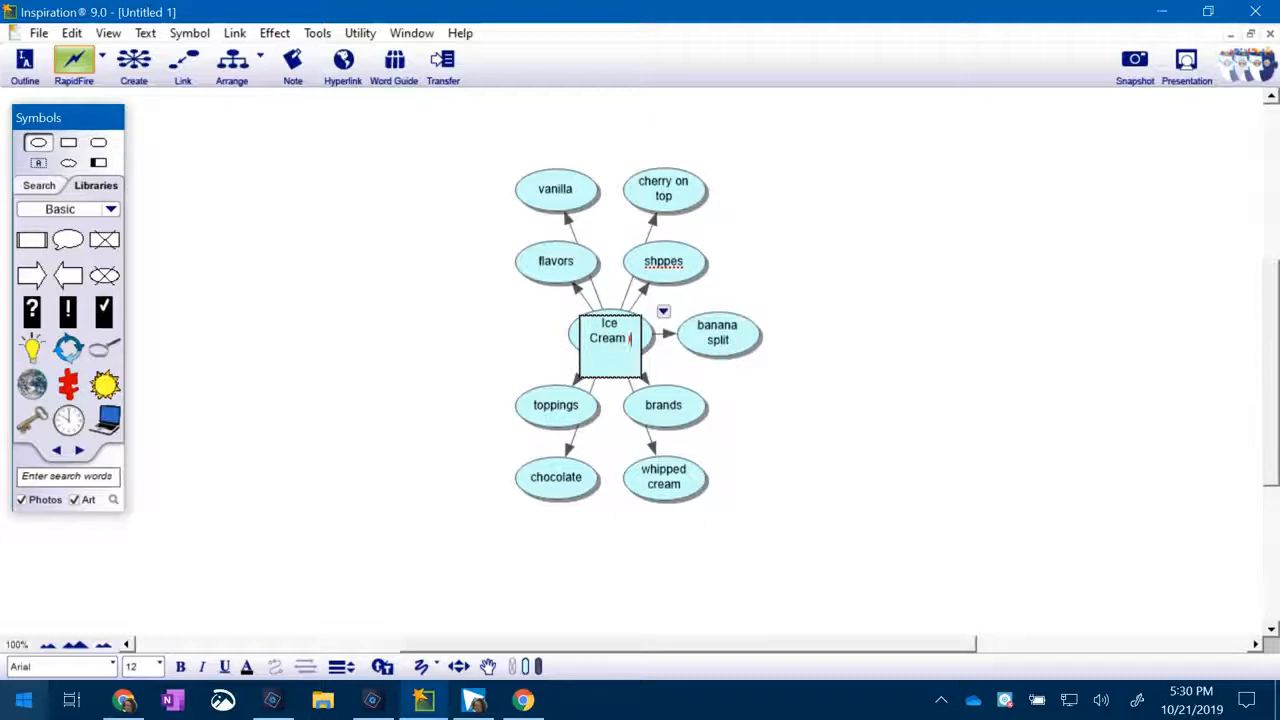
pyautogui.write('popsicles')
pyautogui.press('Return')
# Add the RapidFire ideas "frozen yogurt", "ice cream bars", "cherry" and "strawberry" to the Ice Cream symbol
pyautogui.write('frozen')
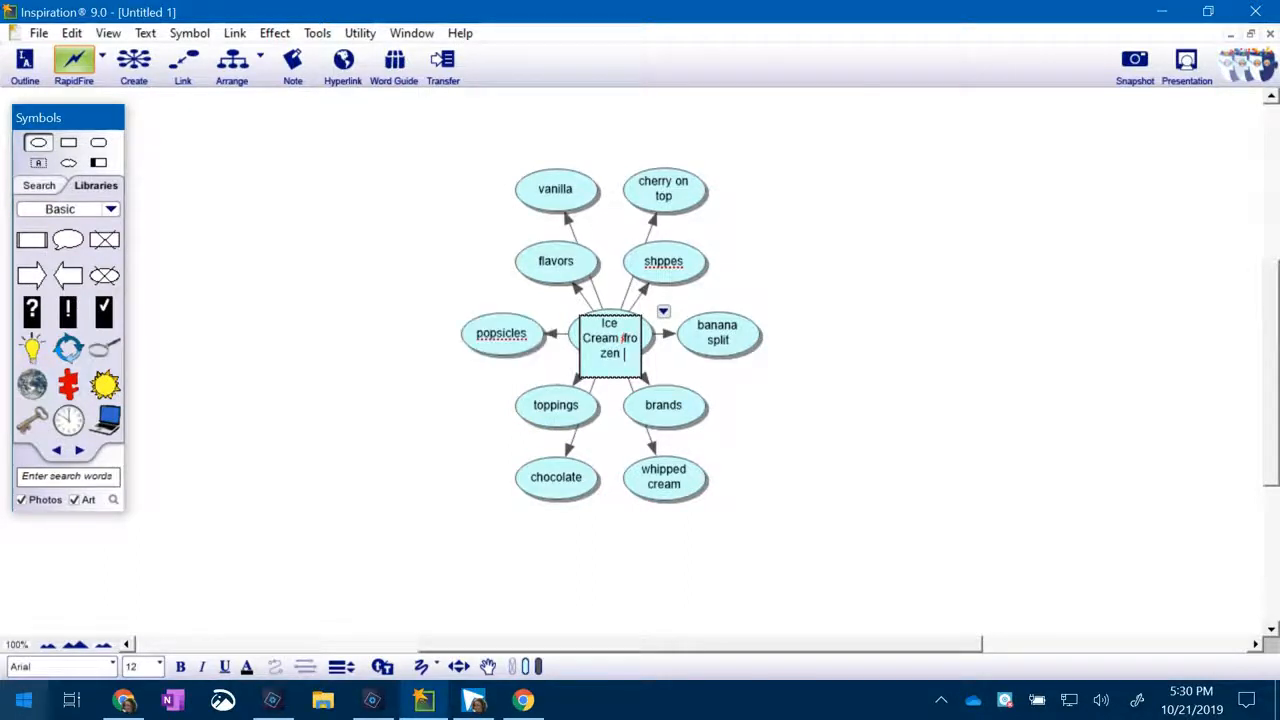
pyautogui.write(' yogurt')
pyautogui.press('Return')
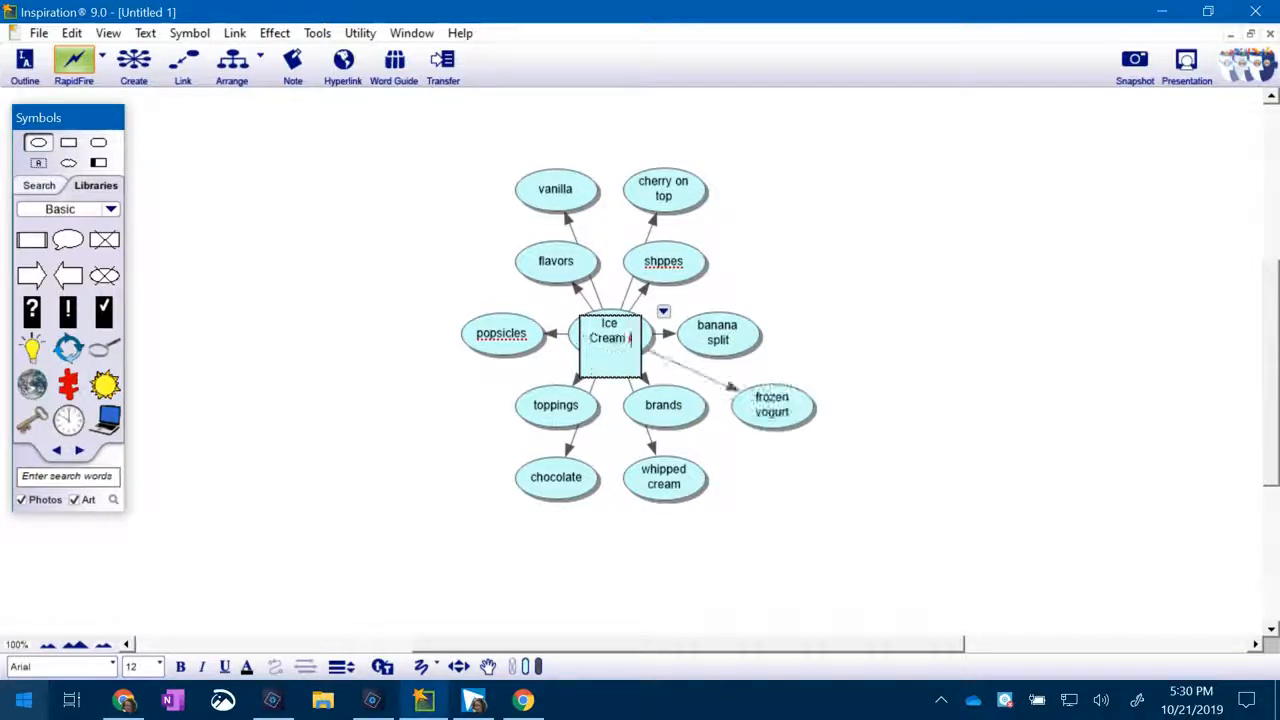
pyautogui.write('ice')
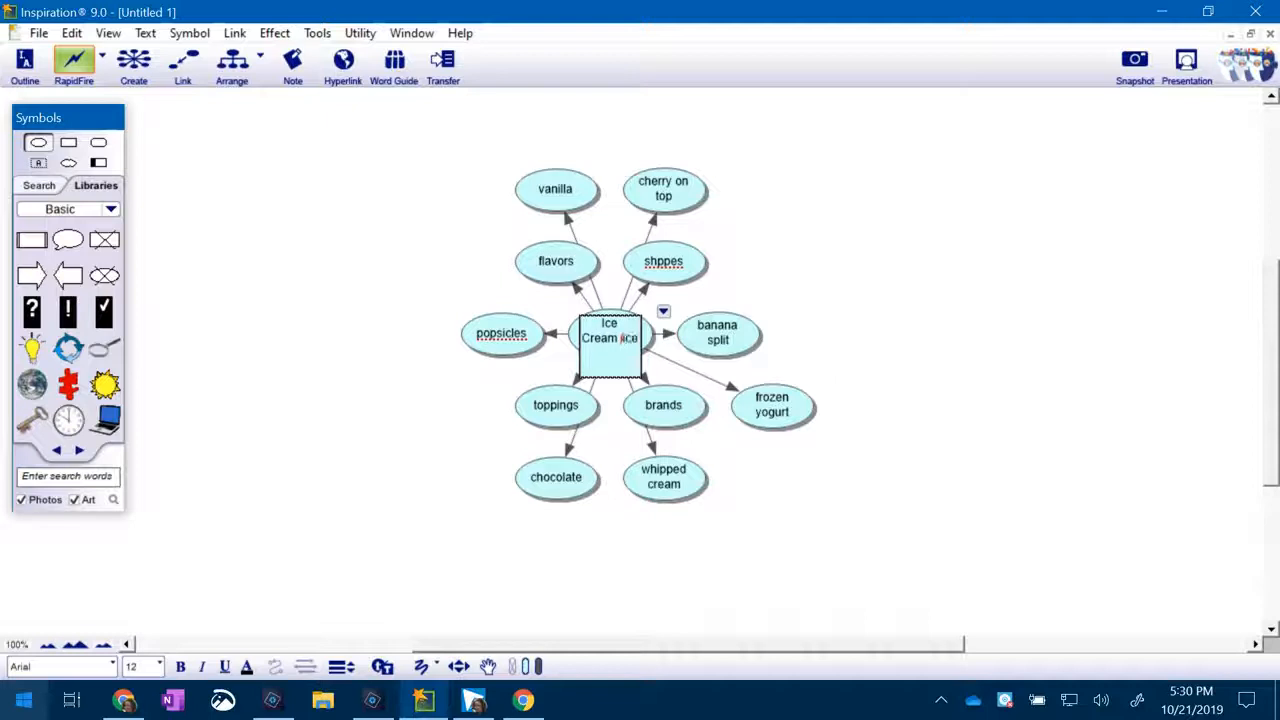
pyautogui.write(' cream bars')
pyautogui.press('Return')
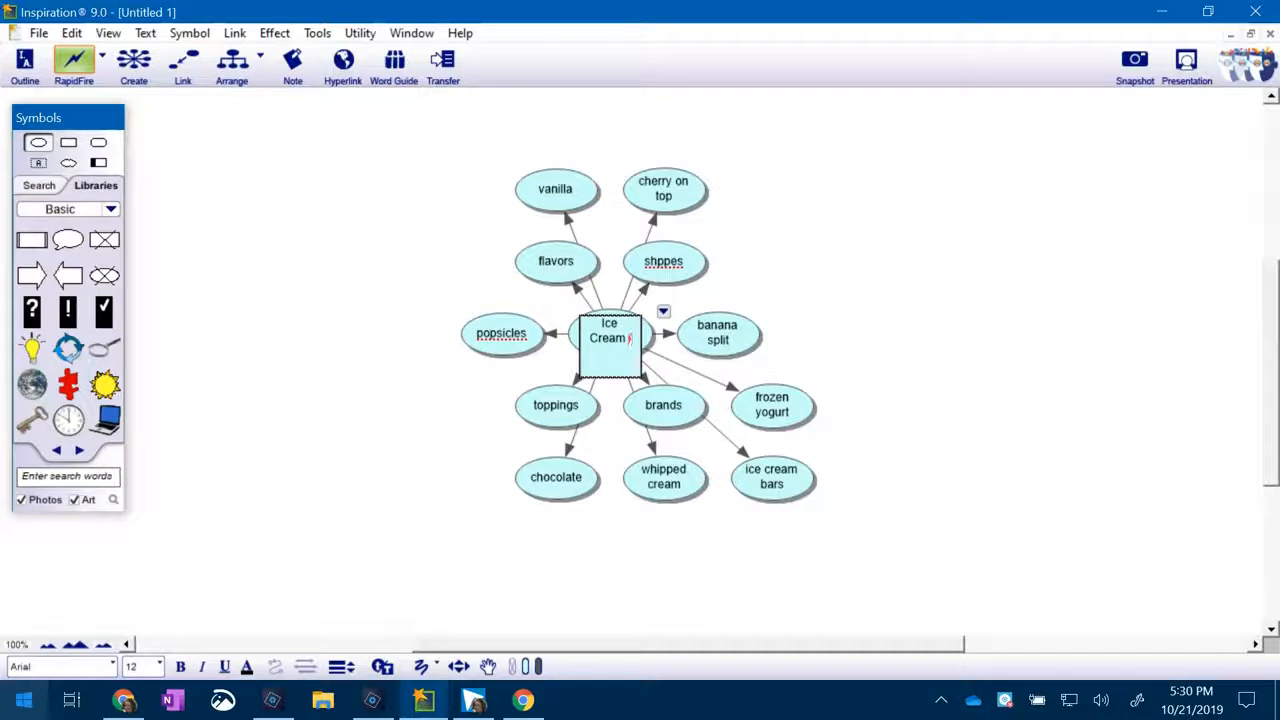
pyautogui.write('cherry /')
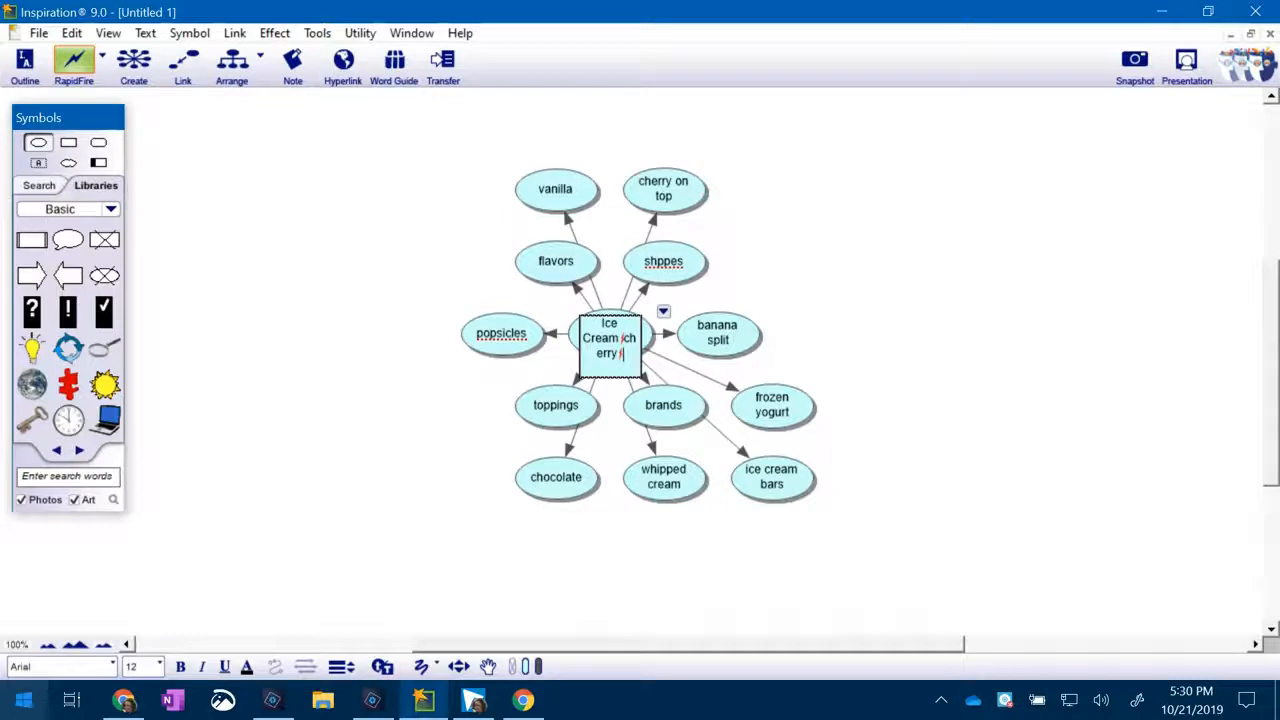
pyautogui.write('rawberry')
pyautogui.press('Return')
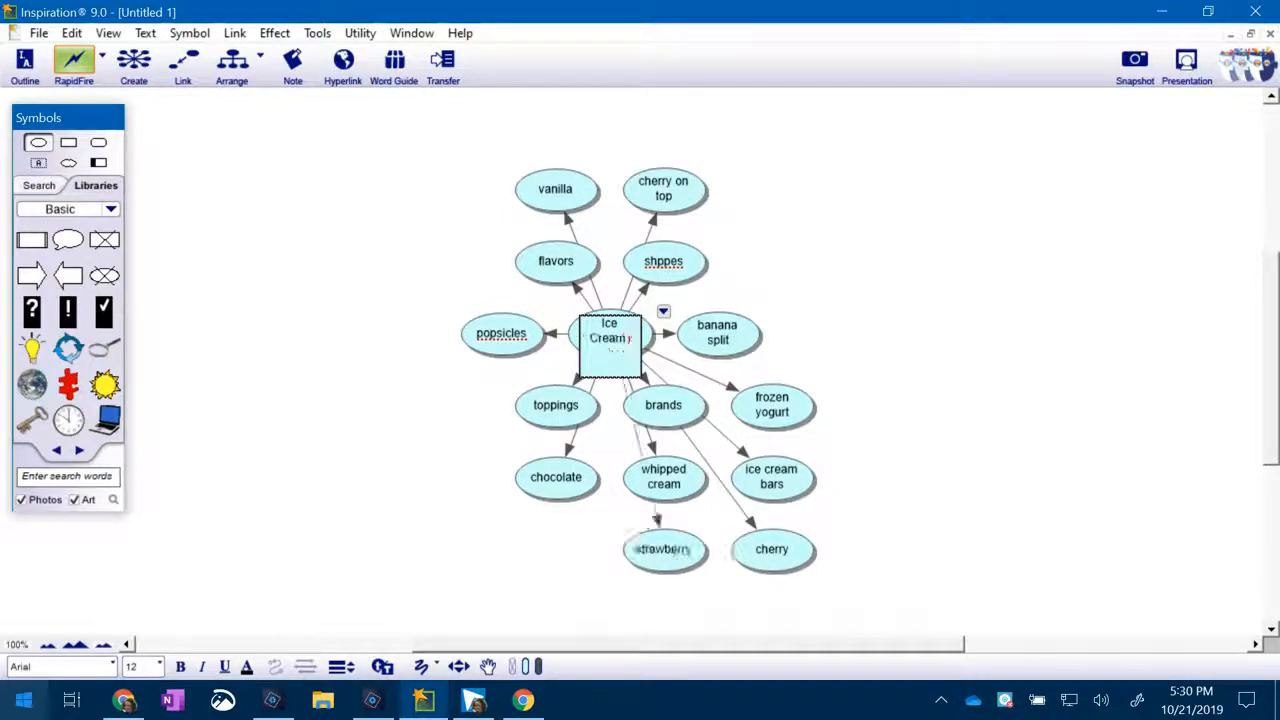
# Add the RapidFire ideas "Mitchell's" and "Ben and Jerry's" to the Ice Cream symbol
pyautogui.write('m')
pyautogui.press('BackSpace')
pyautogui.write('Mit')
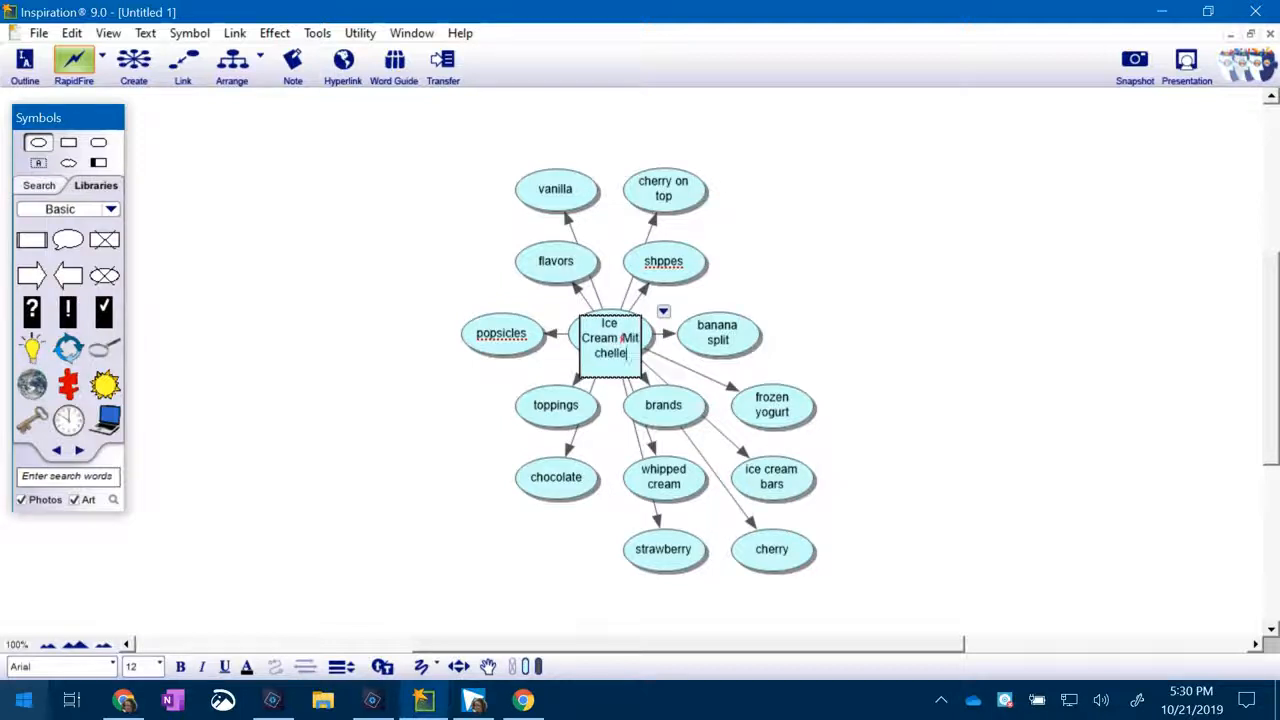
pyautogui.write("chell's")
pyautogui.press('Return')
pyautogui.write('Ben and')
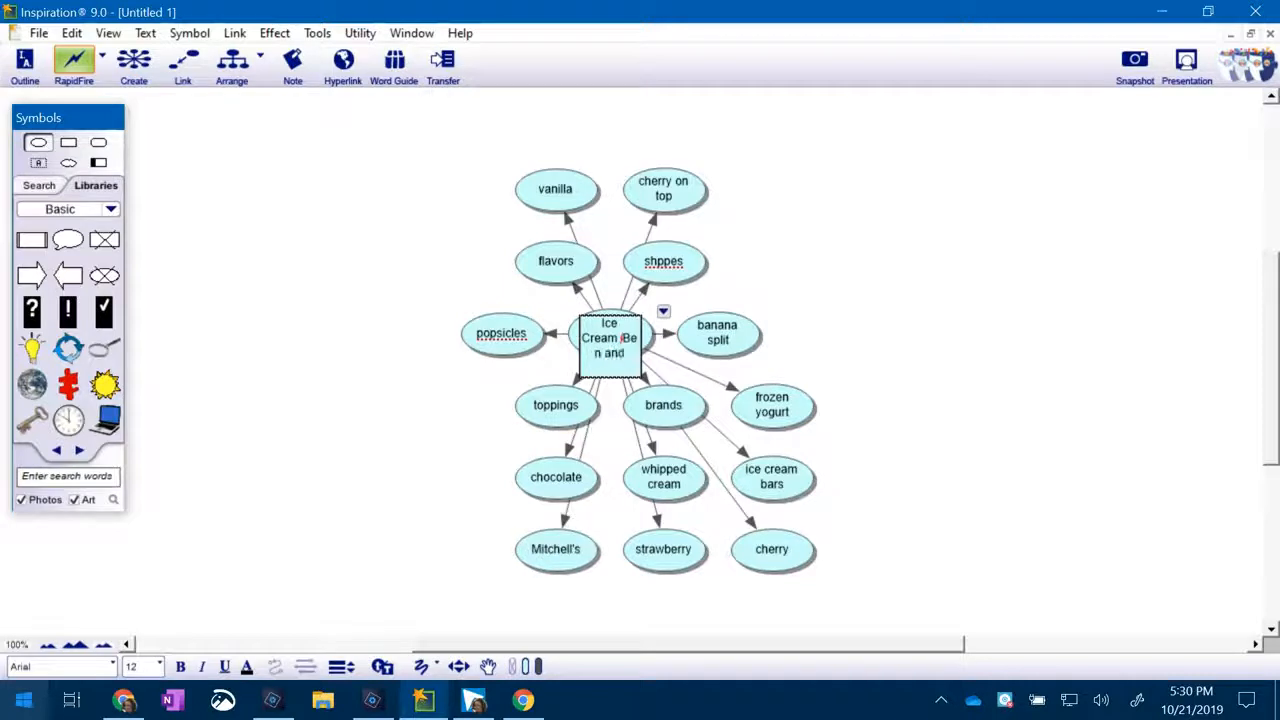
pyautogui.write(" Jerry's")
pyautogui.press('Return')
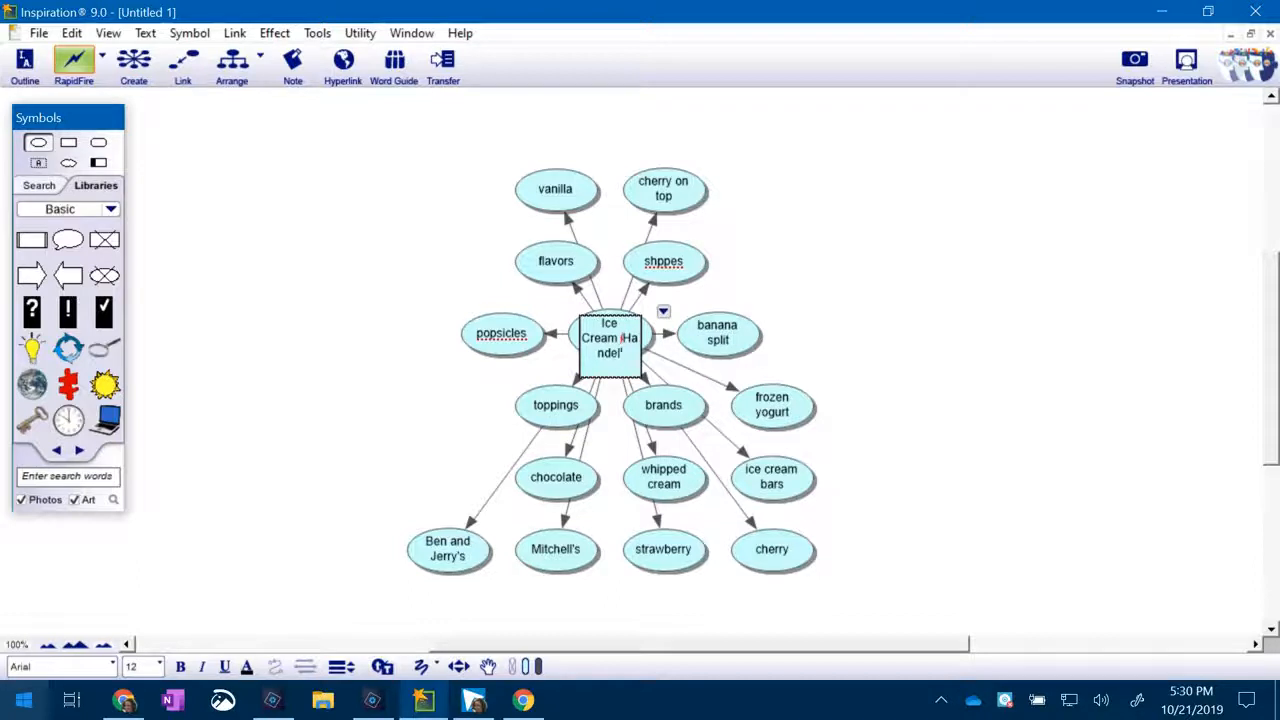
# Add the RapidFire ideas "Handel's", "Honey Hut" and "Haagen Daaz" to the Ice Cream symbol
pyautogui.press('Return')
pyautogui.write('Ho')
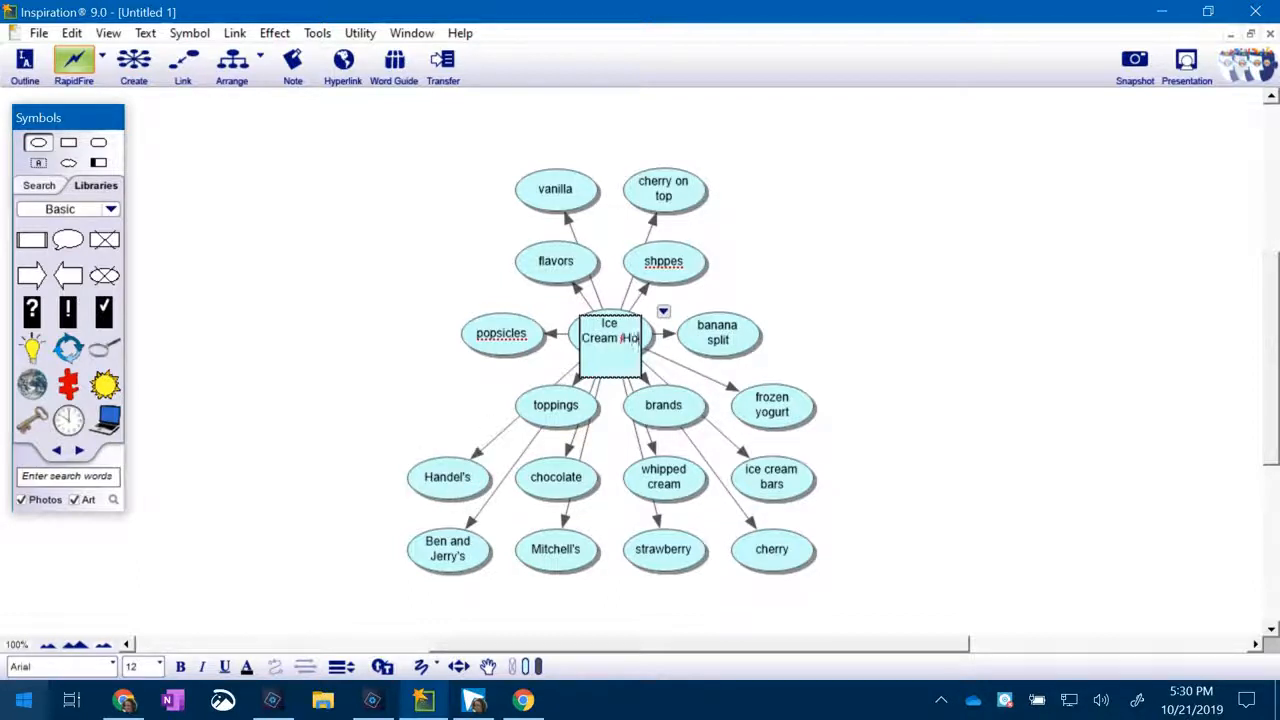
pyautogui.write('ney Hut')
pyautogui.press('Return')
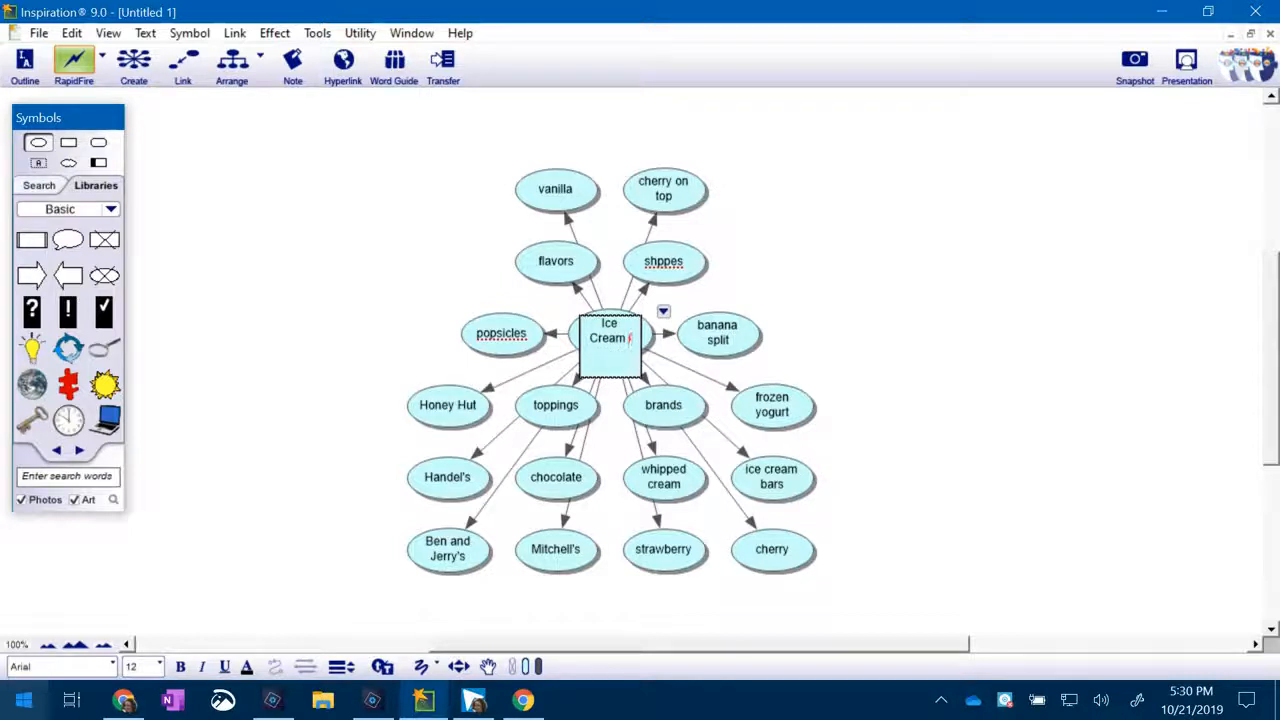
pyautogui.write('Haagen ')
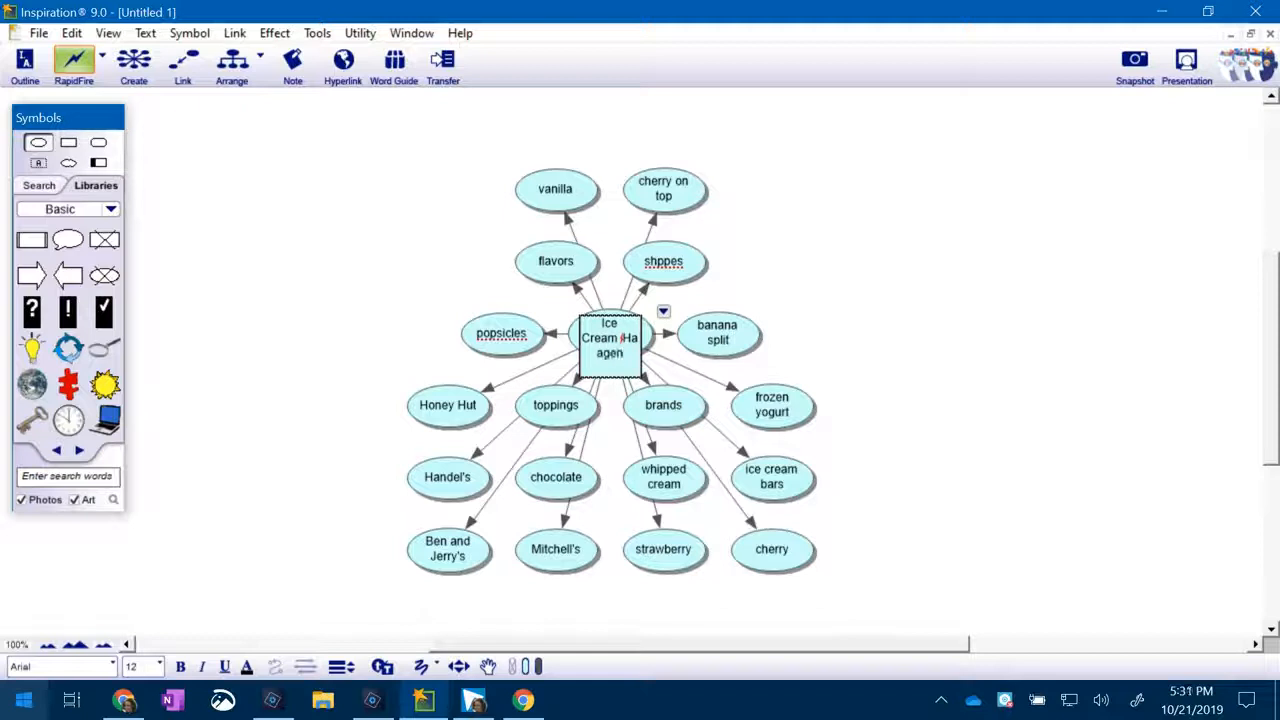
pyautogui.write('Daaz')
pyautogui.press('Return')
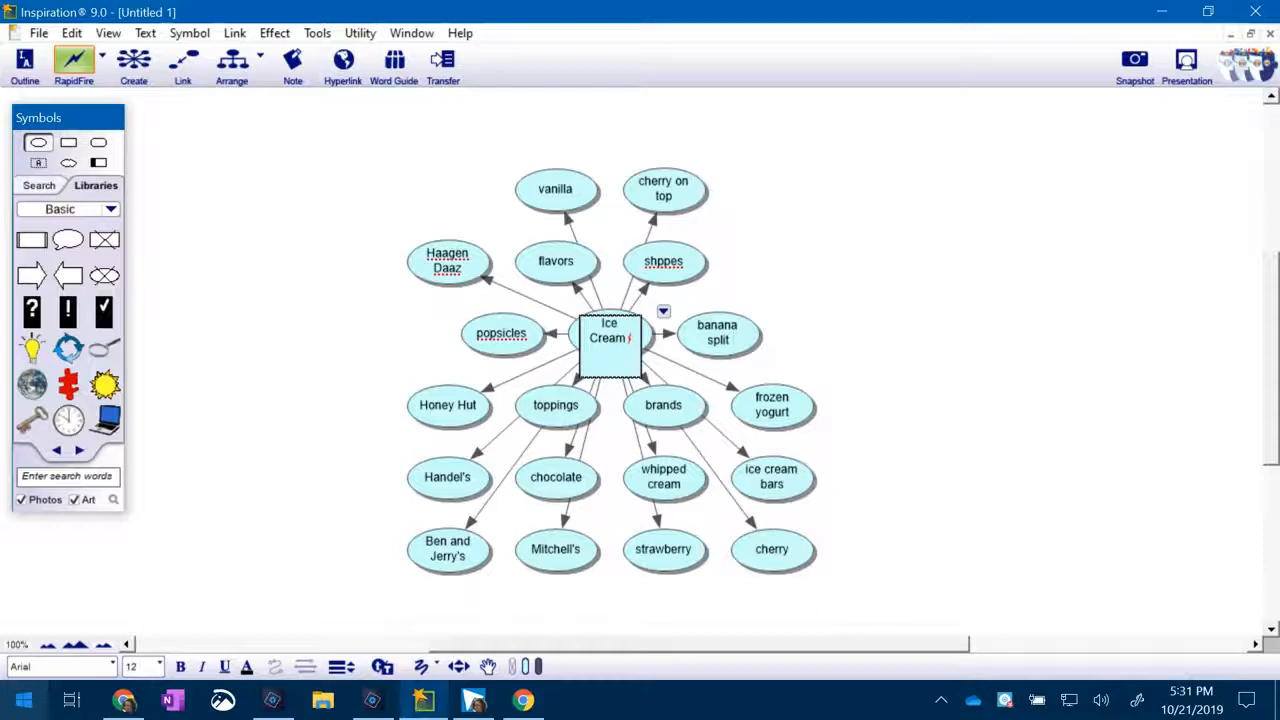
# Add the RapidFire ideas "Breyers", "Tofts" and "Hershey's" to the Ice Cream symbol
pyautogui.write('Breyers')
pyautogui.press('Return')
pyautogui.write('Tofts')
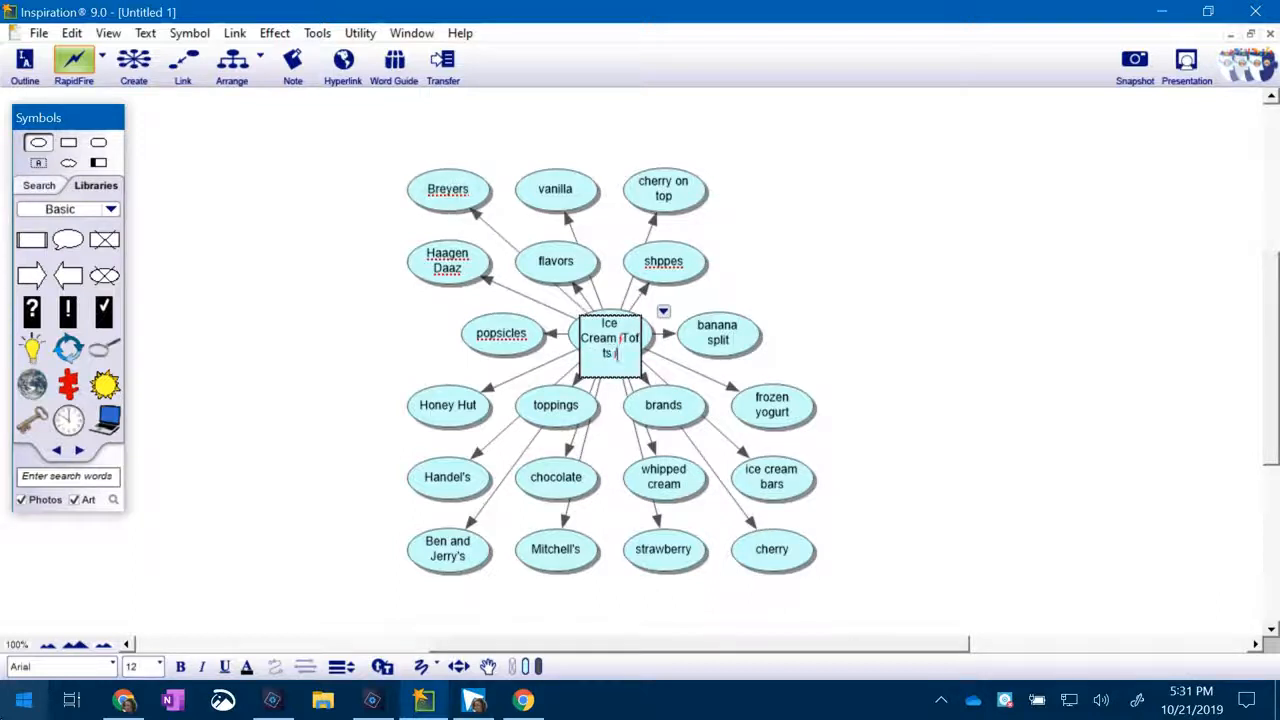
pyautogui.press('Return')
pyautogui.write('He')
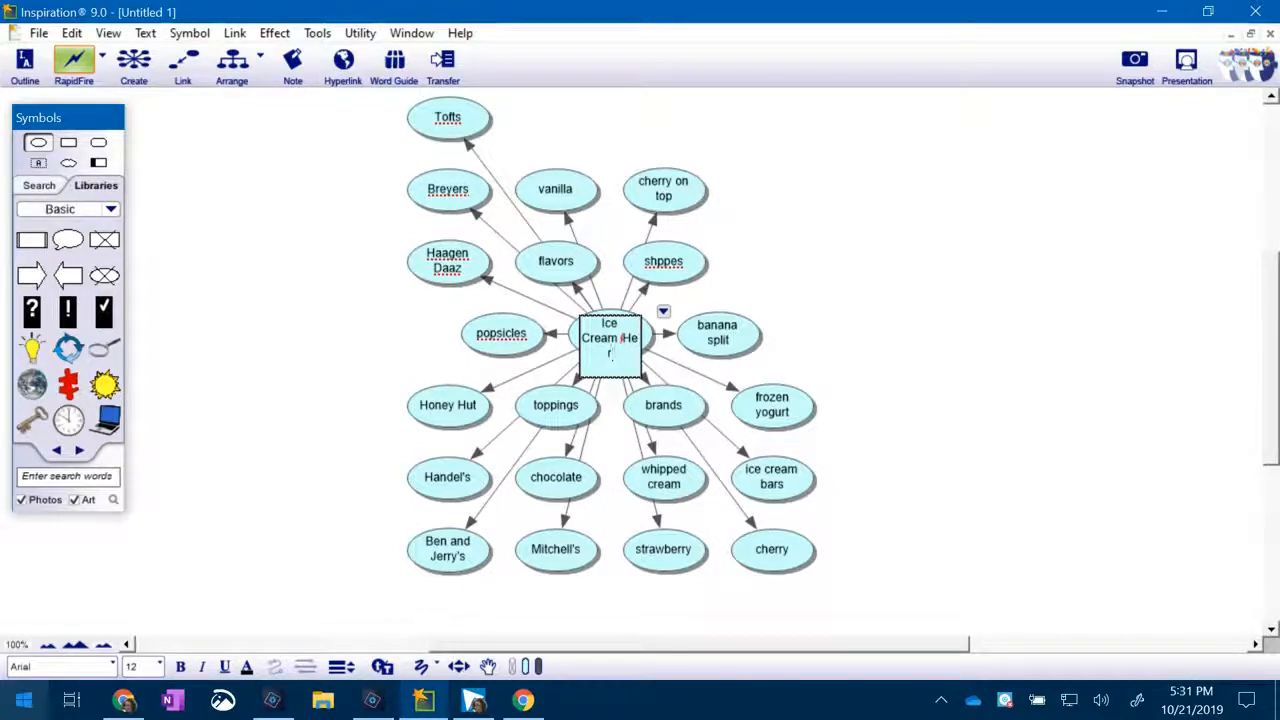
pyautogui.write("rshey's")
pyautogui.press('Return')
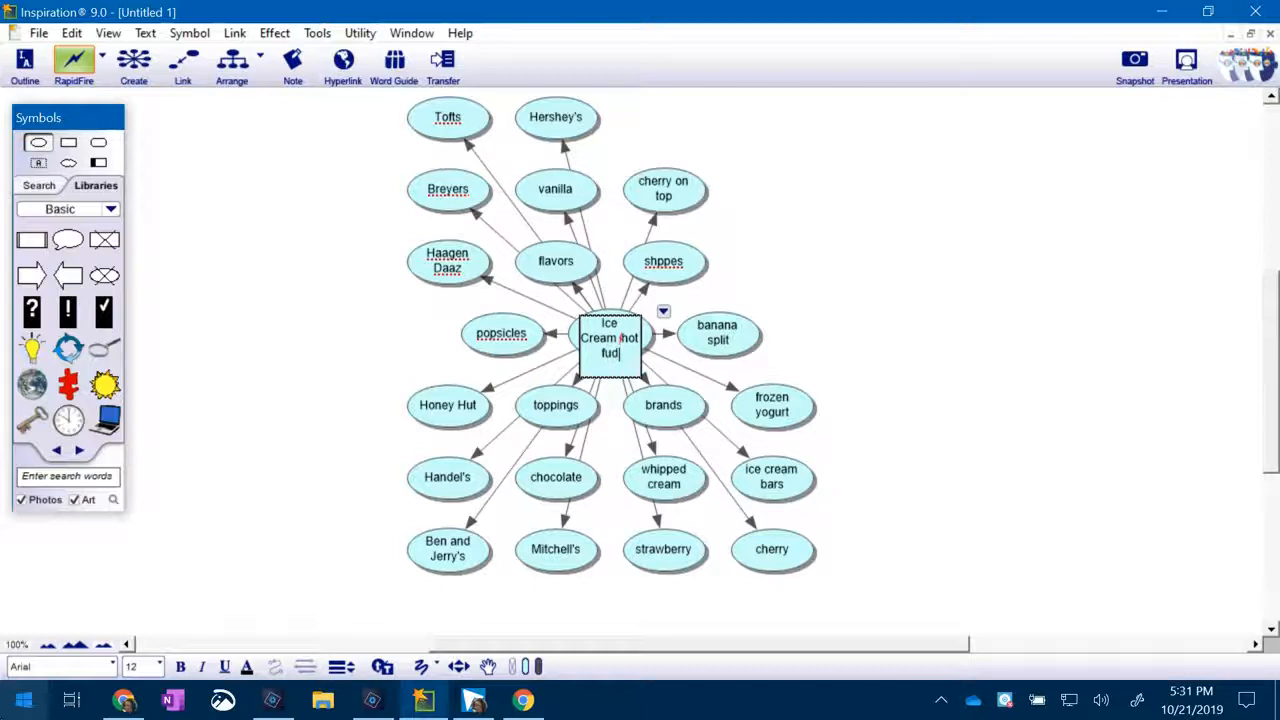
# Add the RapidFire ideas "hot fudge" and "caramel" to the Ice Cream symbol and turn RapidFire off
pyautogui.write('hot fudge')
pyautogui.press('Return')
pyautogui.write('caramel')
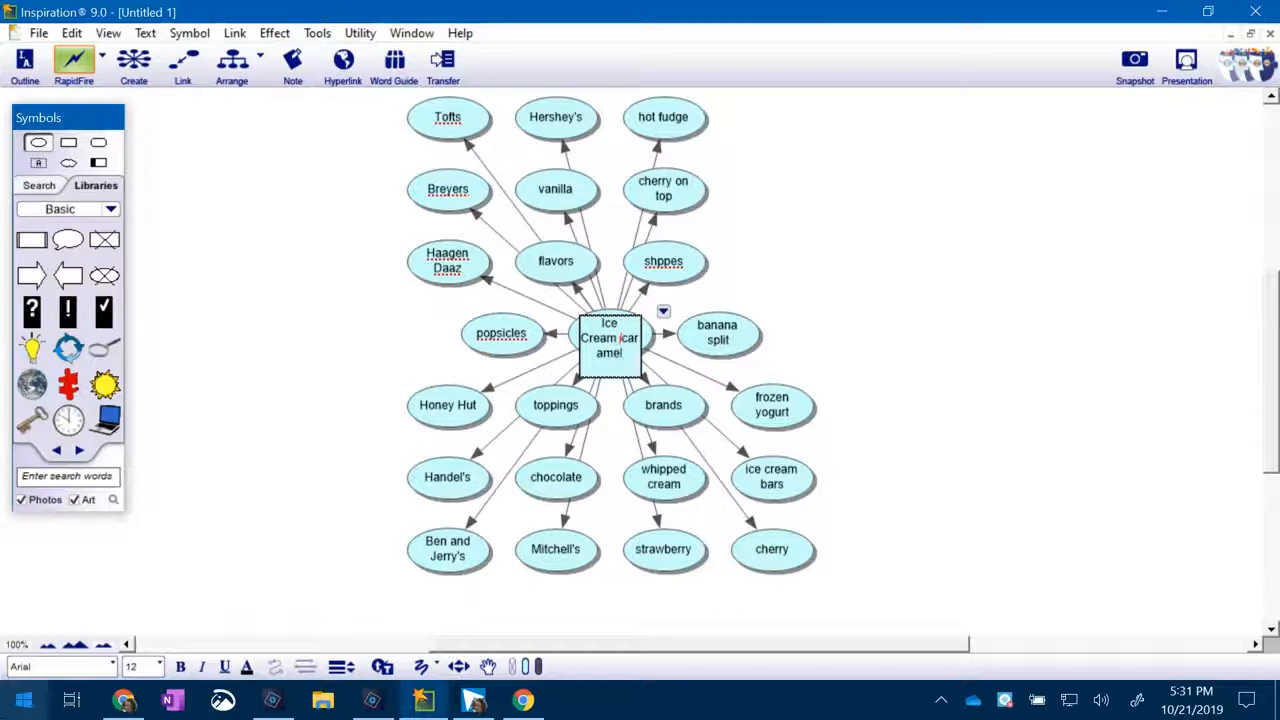
pyautogui.press('Return')
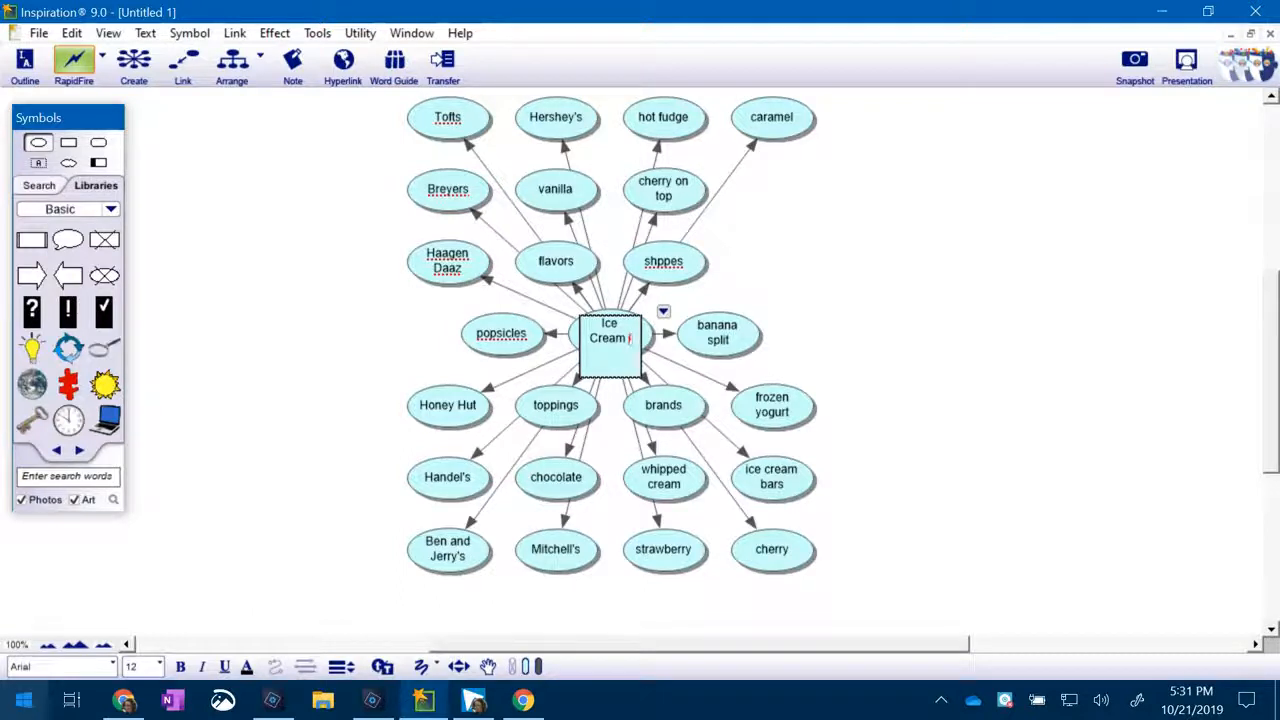
pyautogui.click(80, 63)
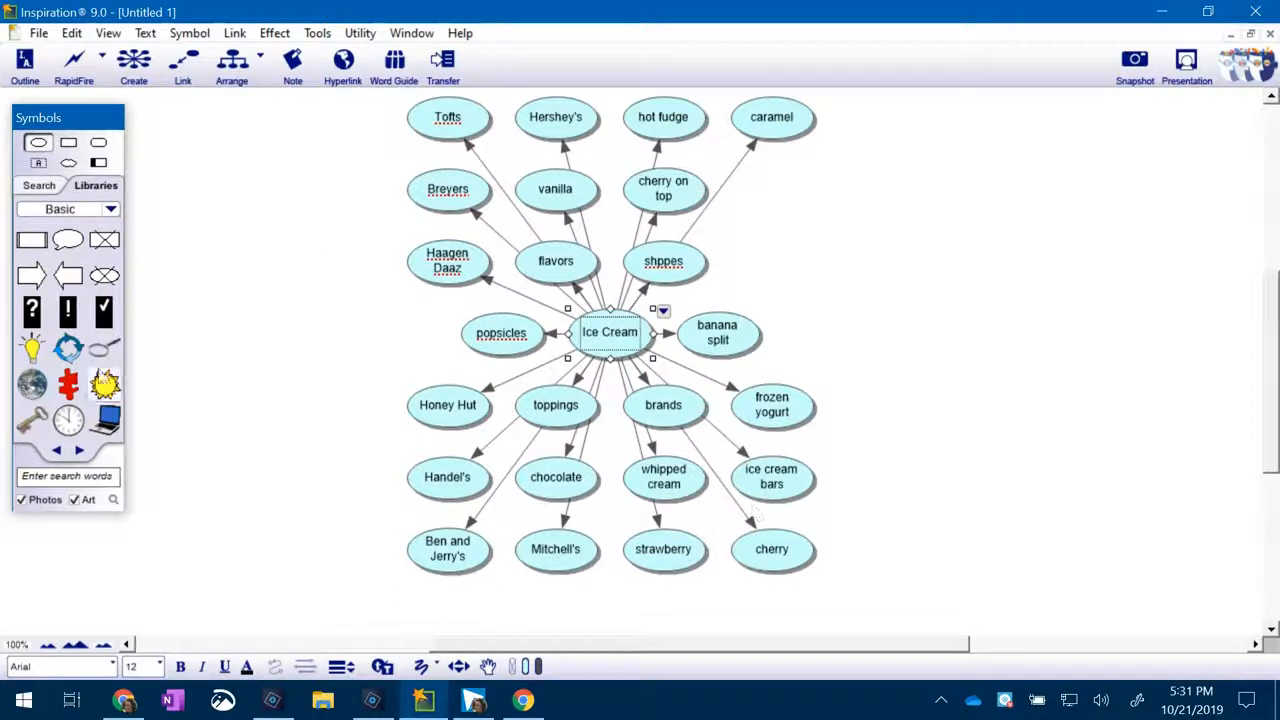
# Correct the misspelled "shppes" symbol text to "shops", starting from the spelling suggestion "shoppe"
pyautogui.rightClick(658, 268)
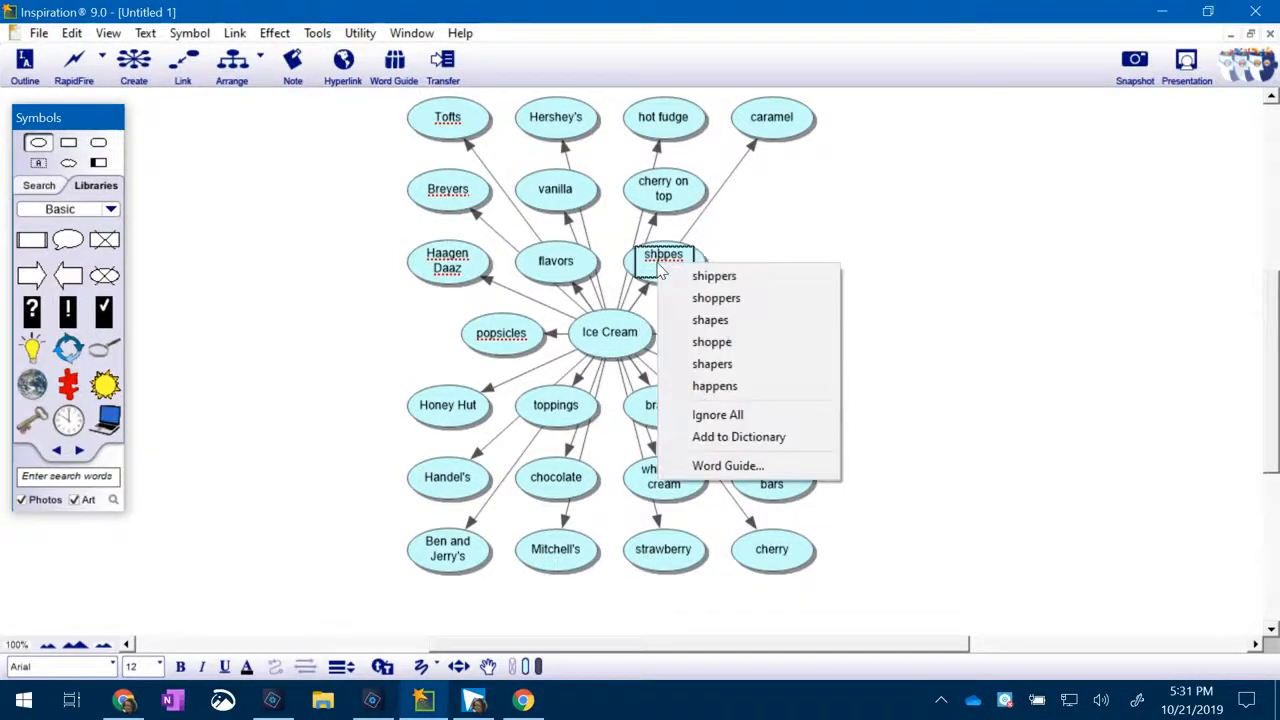
pyautogui.click(714, 343)
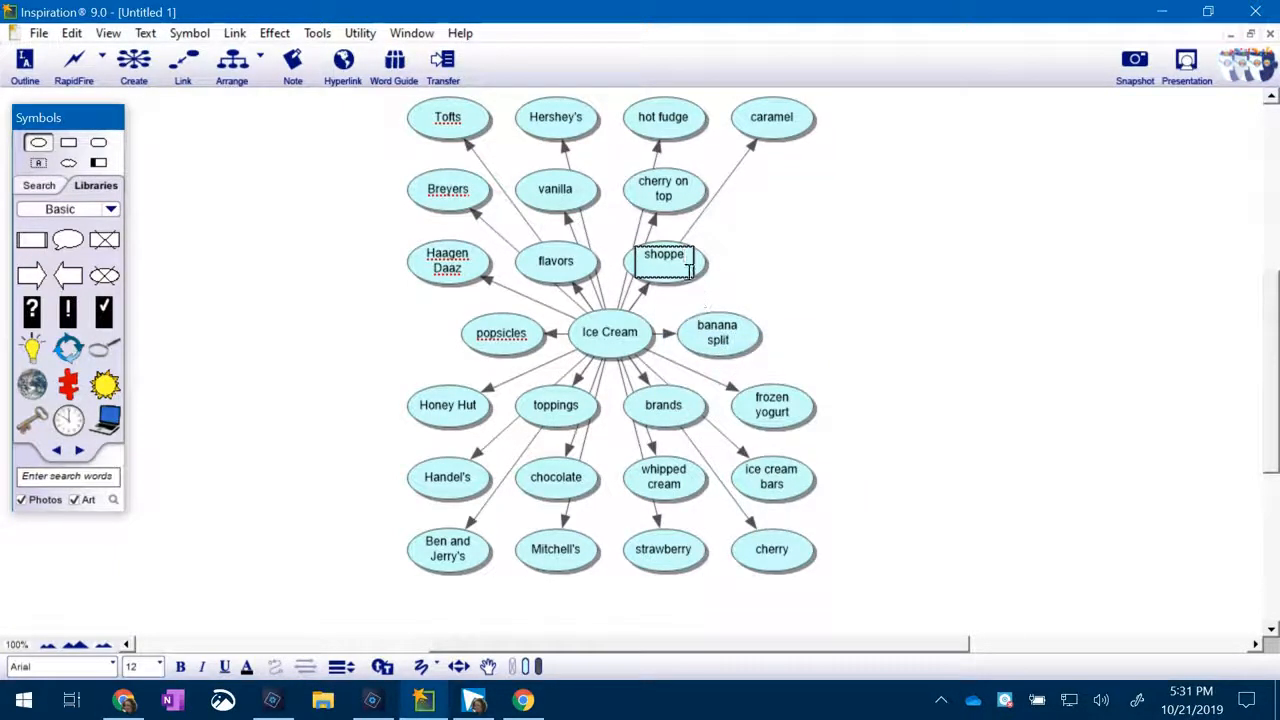
pyautogui.press('BackSpace')
pyautogui.press('BackSpace')
pyautogui.click(324, 286)
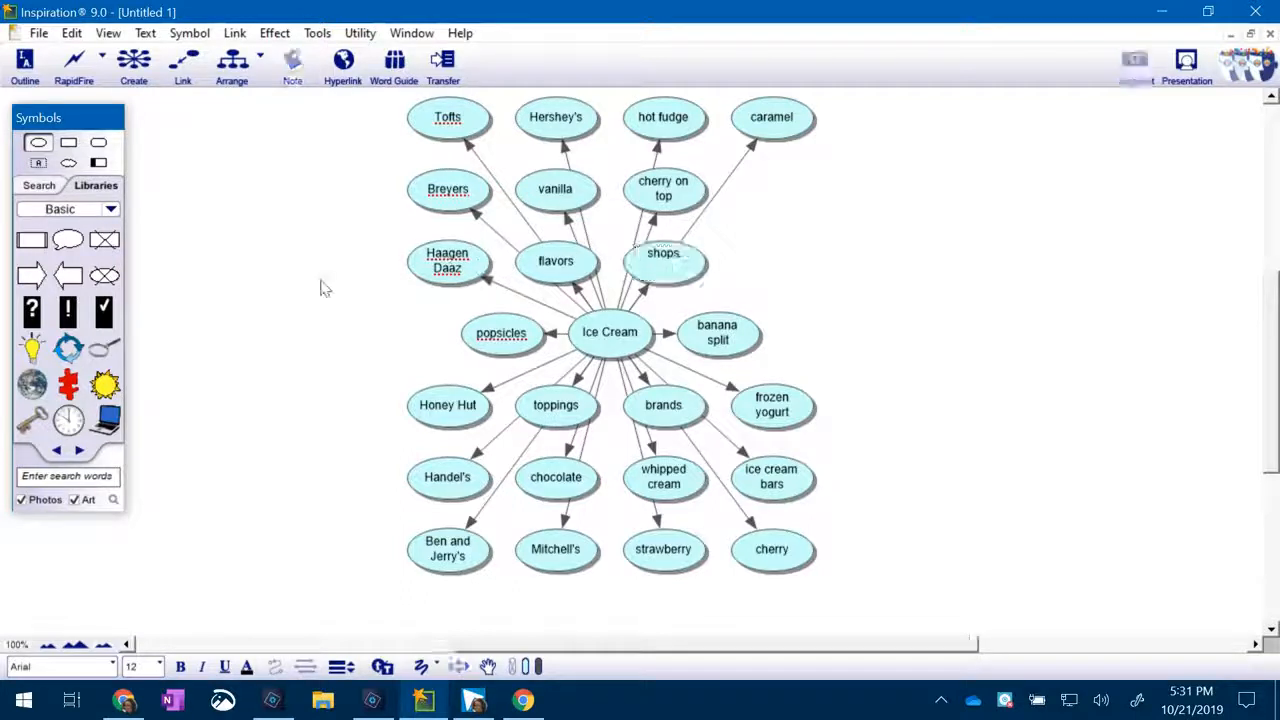
# Replace "popsicles" with the spelling suggestion "Popsicle" and check the suggestions for "Tofts" without applying one
pyautogui.rightClick(493, 340)
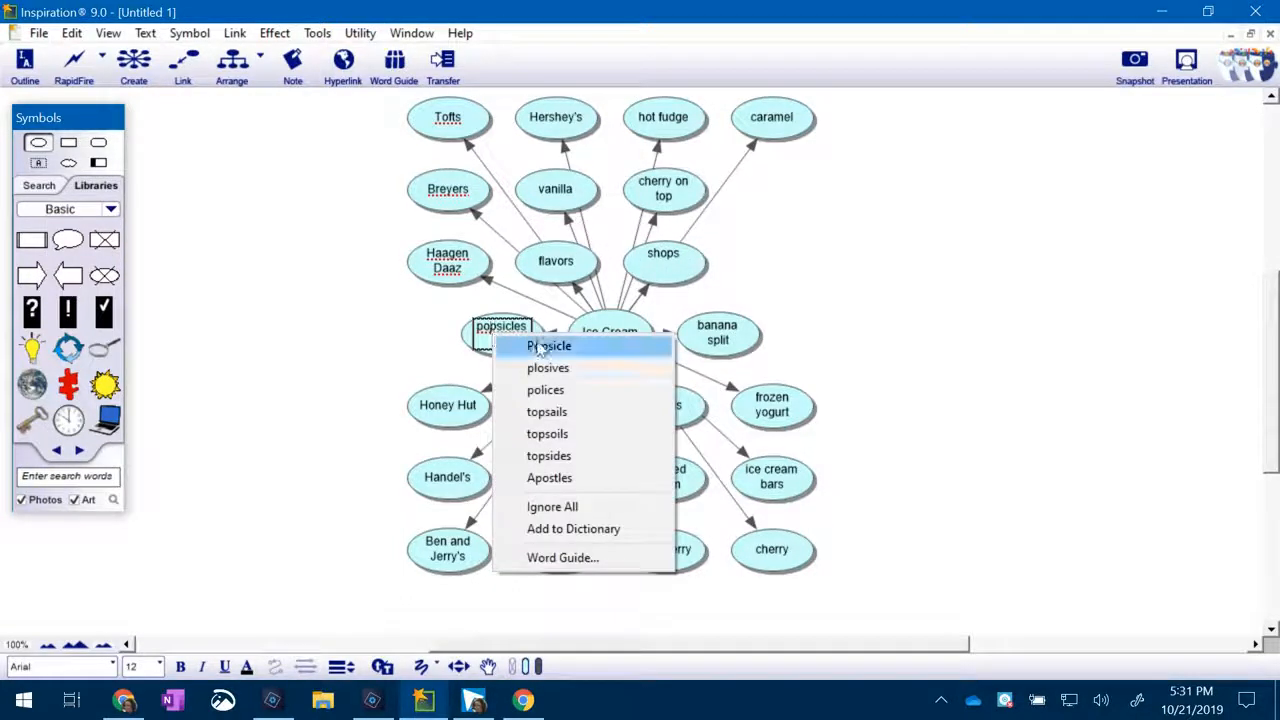
pyautogui.click(540, 346)
pyautogui.rightClick(452, 130)
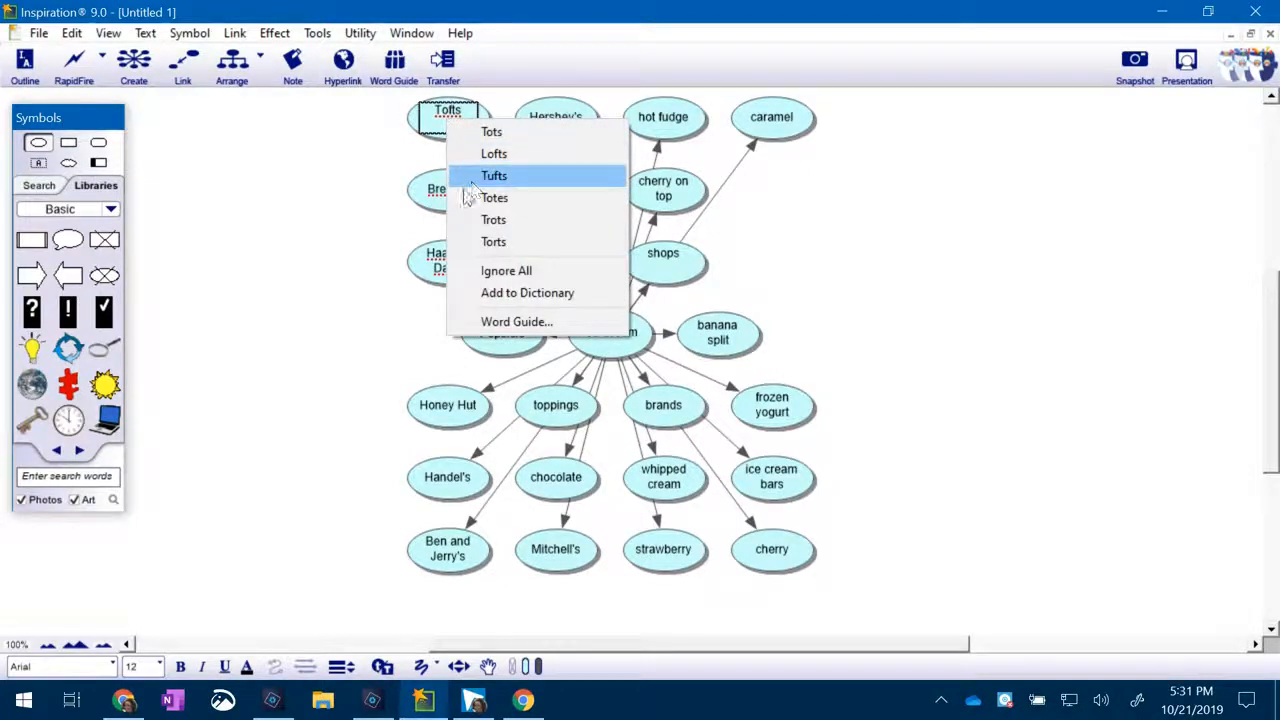
pyautogui.click(389, 189)
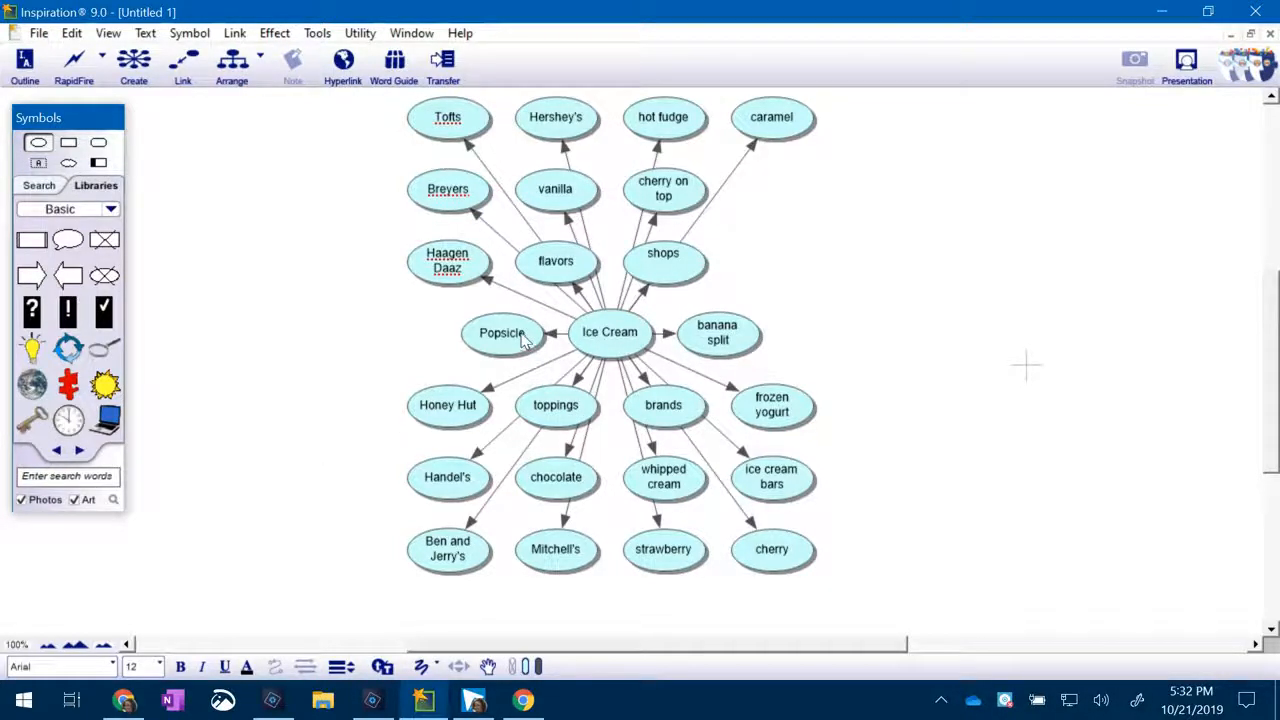
# Move the flavors, shops, brands and toppings symbols outward, clear of the other ideas around Ice Cream
pyautogui.moveTo(555, 275); pyautogui.dragTo(288, 318)
pyautogui.moveTo(669, 257); pyautogui.dragTo(943, 168)
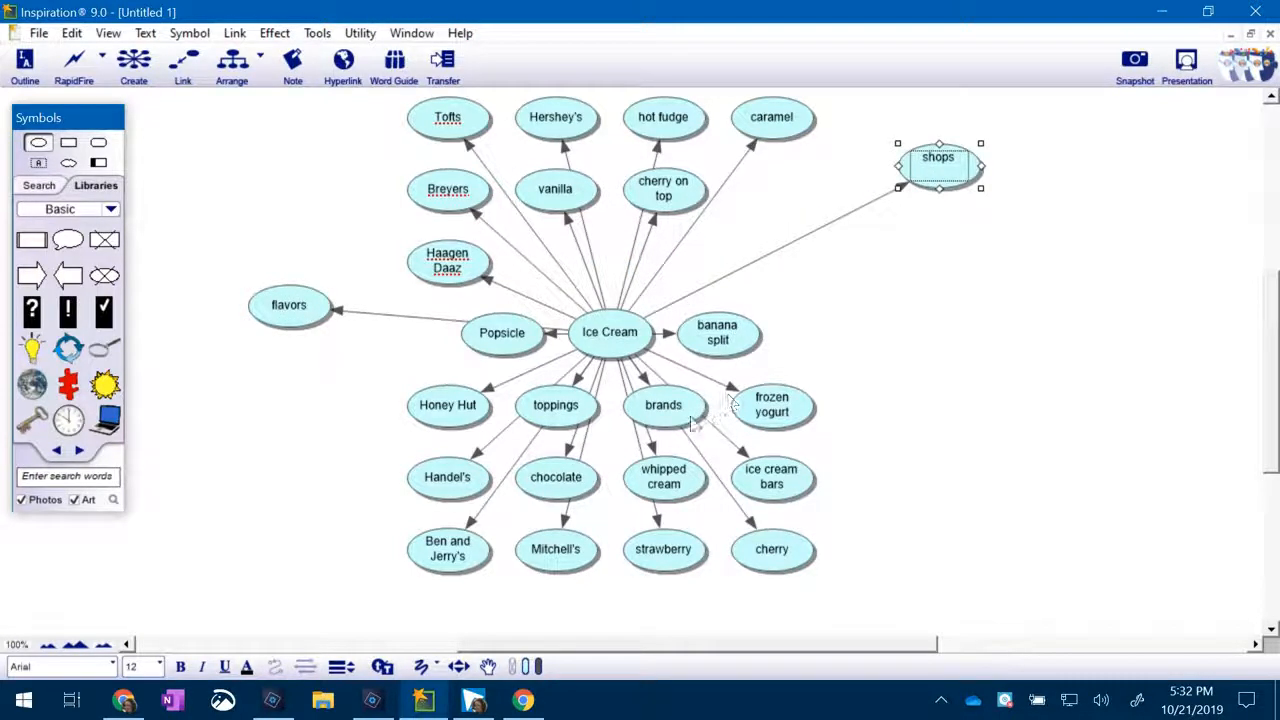
pyautogui.moveTo(679, 418); pyautogui.dragTo(998, 443)
pyautogui.moveTo(558, 410); pyautogui.dragTo(346, 572)
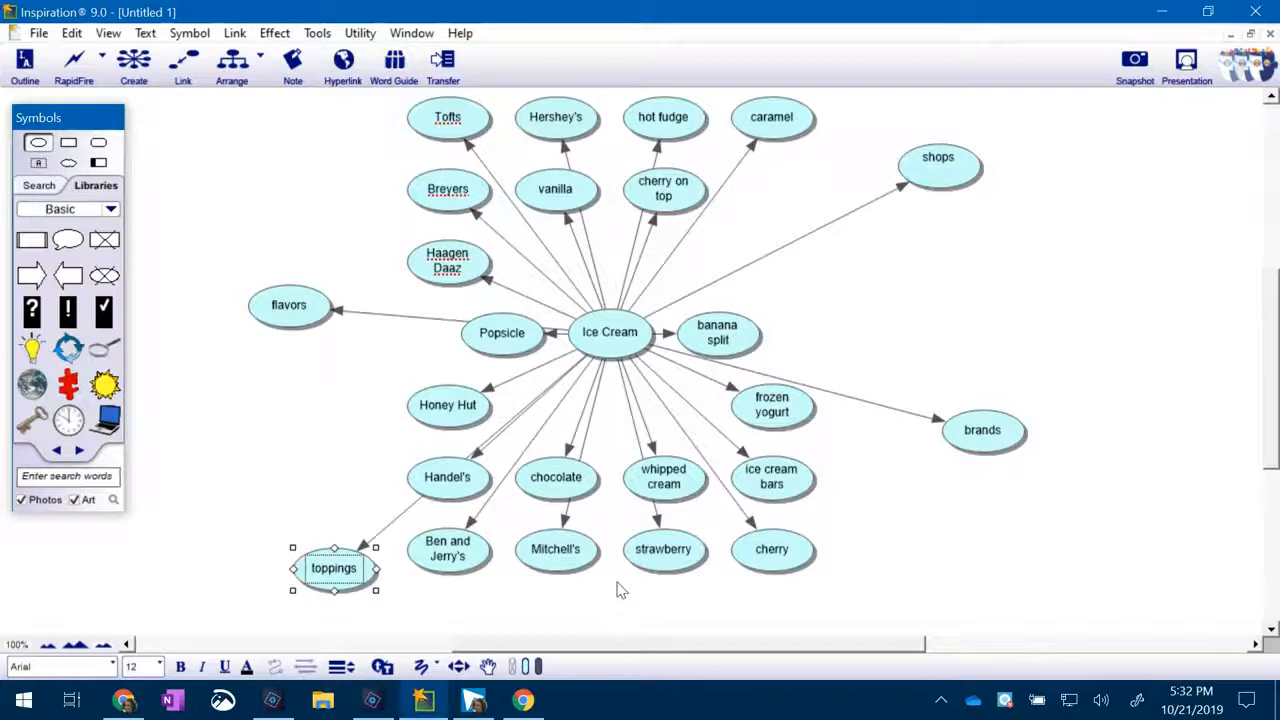
# Reattach the links to Mitchell's, Handel's and Honey Hut so they start from shops instead of Ice Cream
pyautogui.click(566, 560)
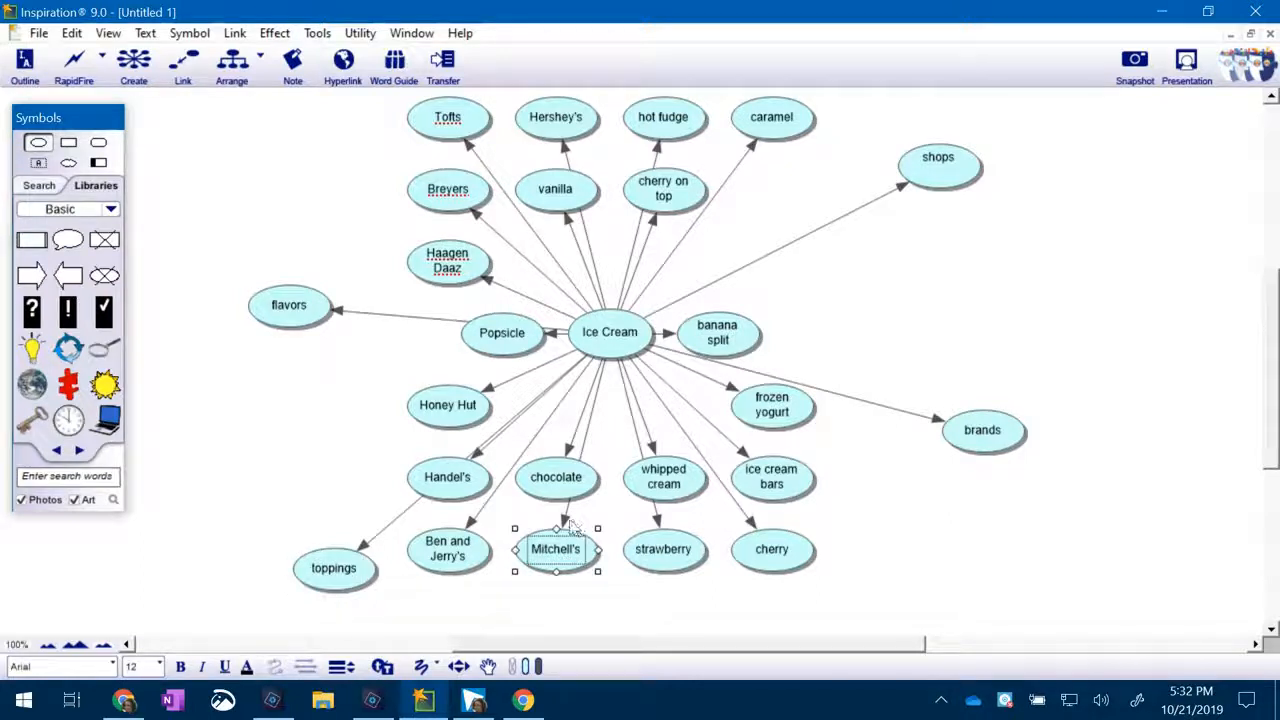
pyautogui.click(572, 526)
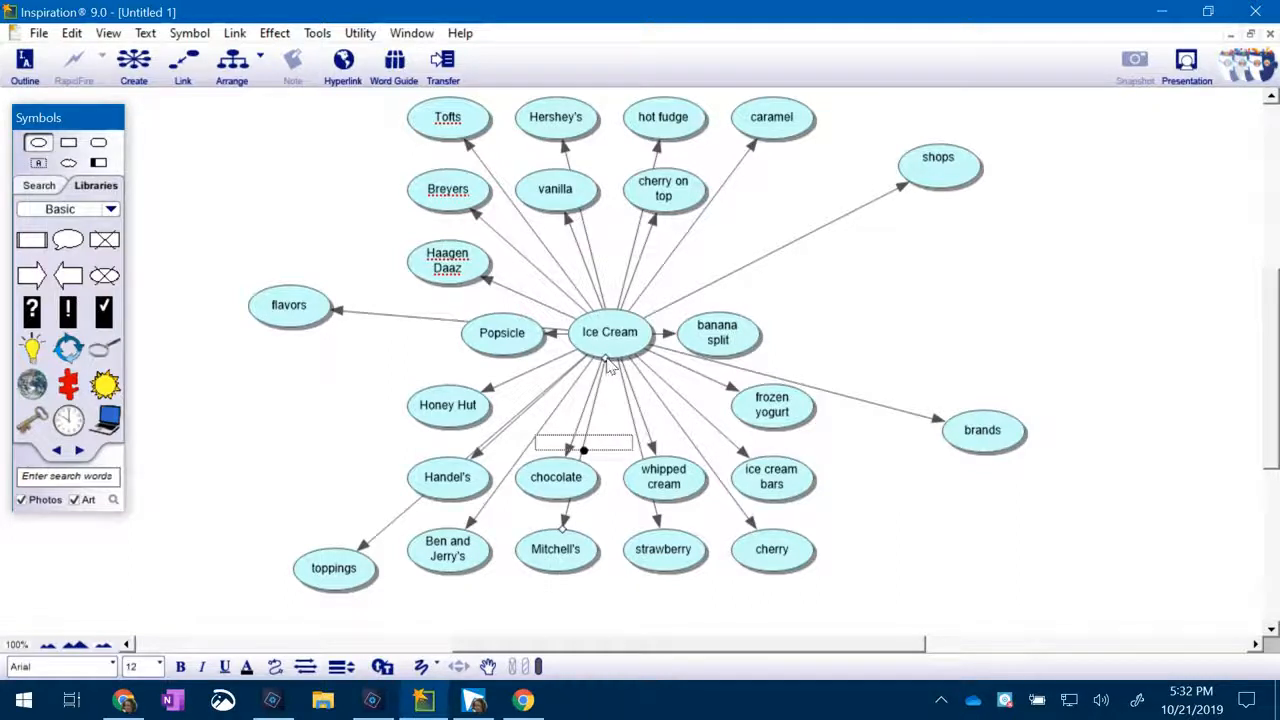
pyautogui.moveTo(607, 364); pyautogui.dragTo(935, 178)
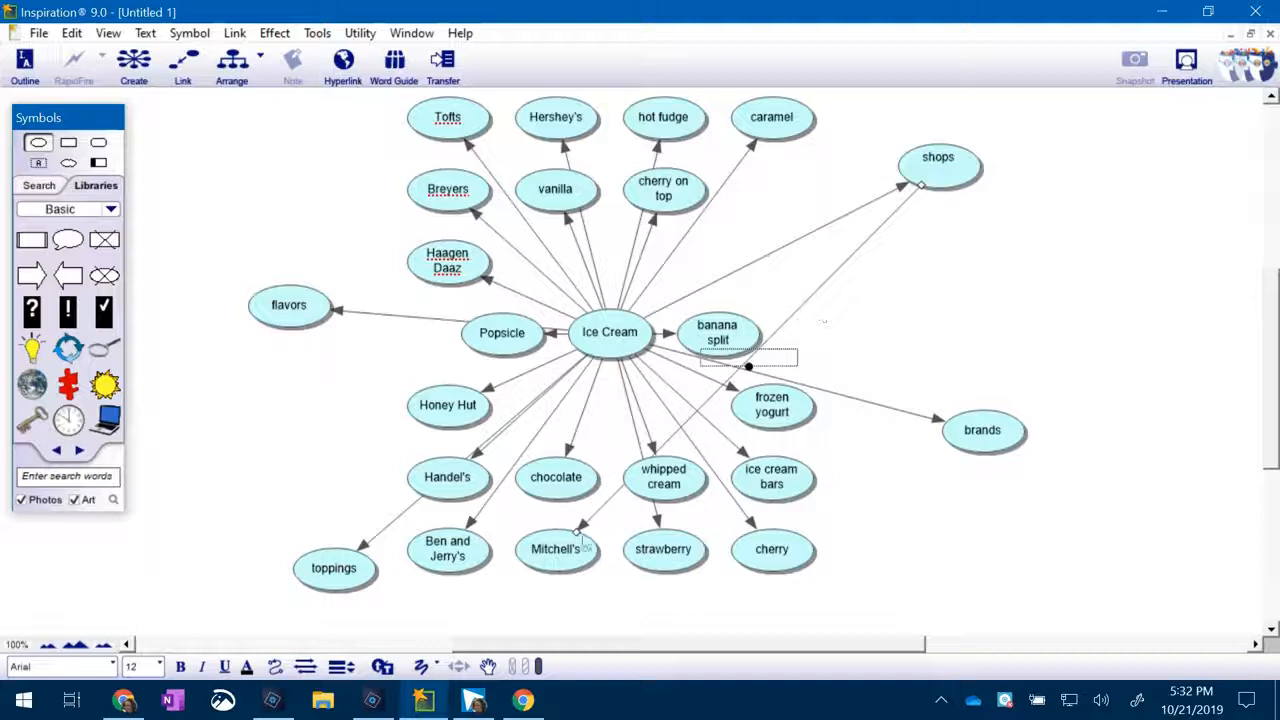
pyautogui.click(478, 449)
pyautogui.moveTo(590, 362); pyautogui.dragTo(938, 176)
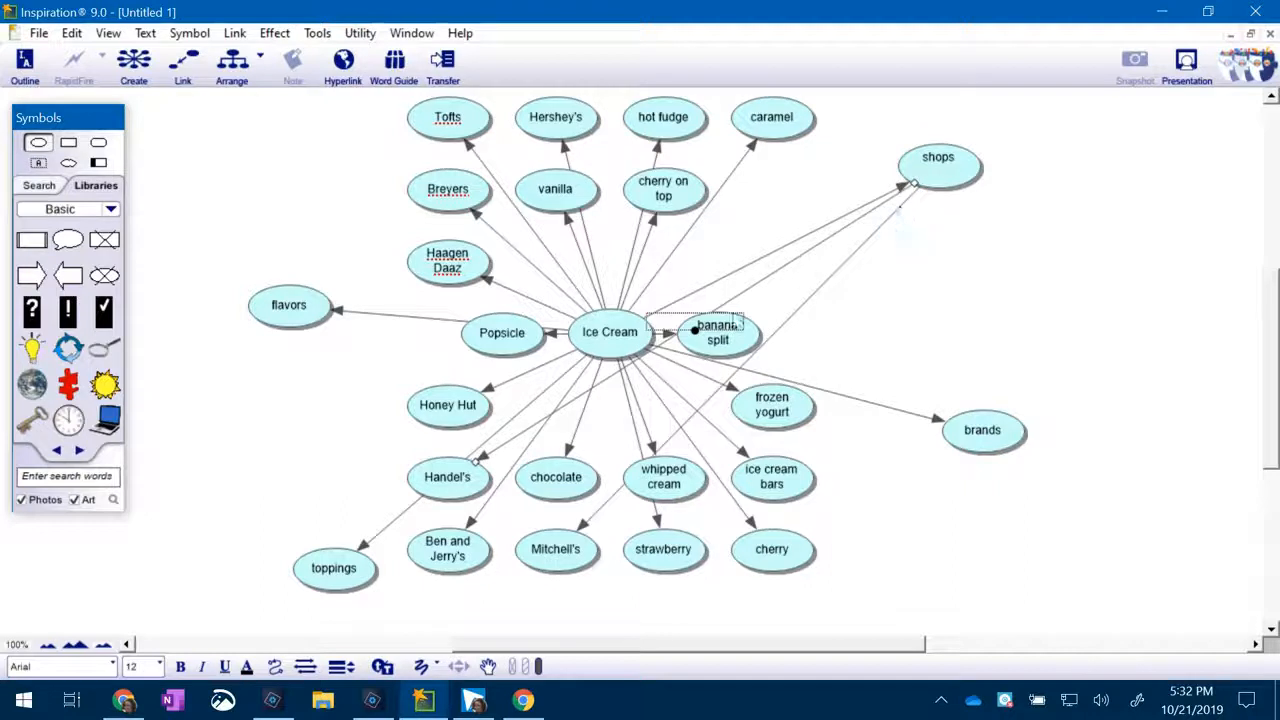
pyautogui.click(458, 407)
pyautogui.click(508, 382)
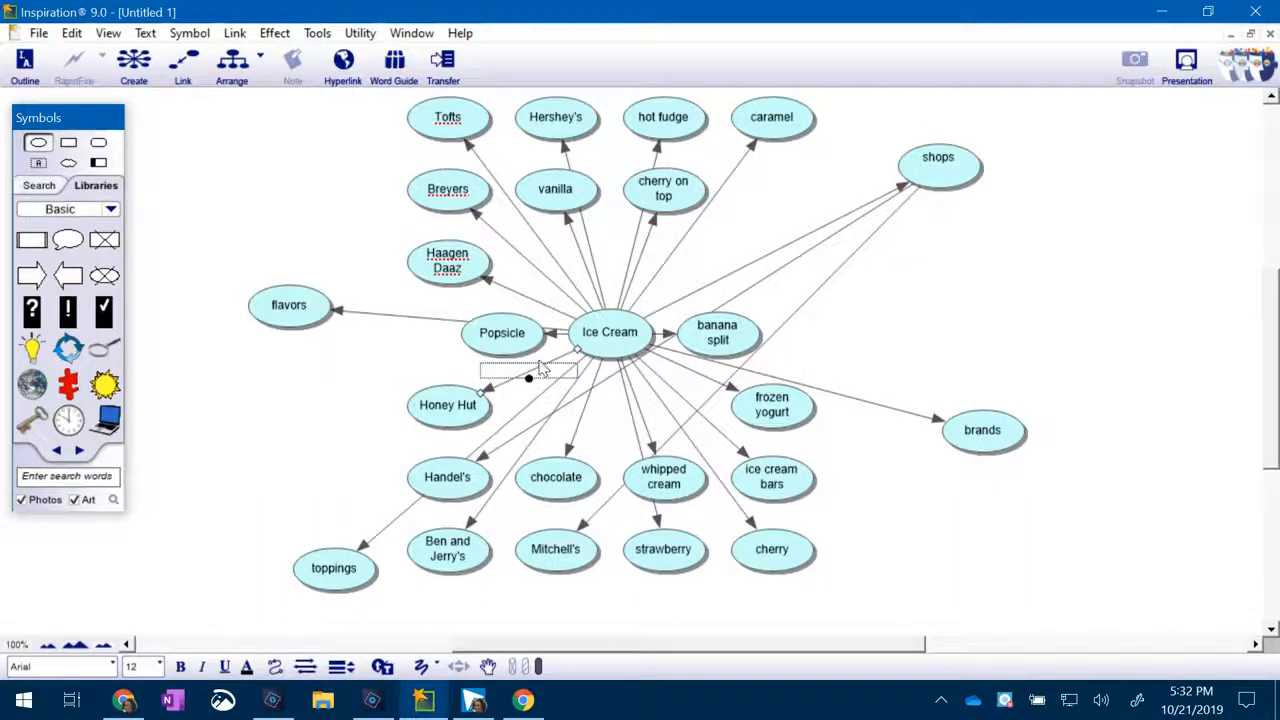
pyautogui.moveTo(578, 358); pyautogui.dragTo(940, 175)
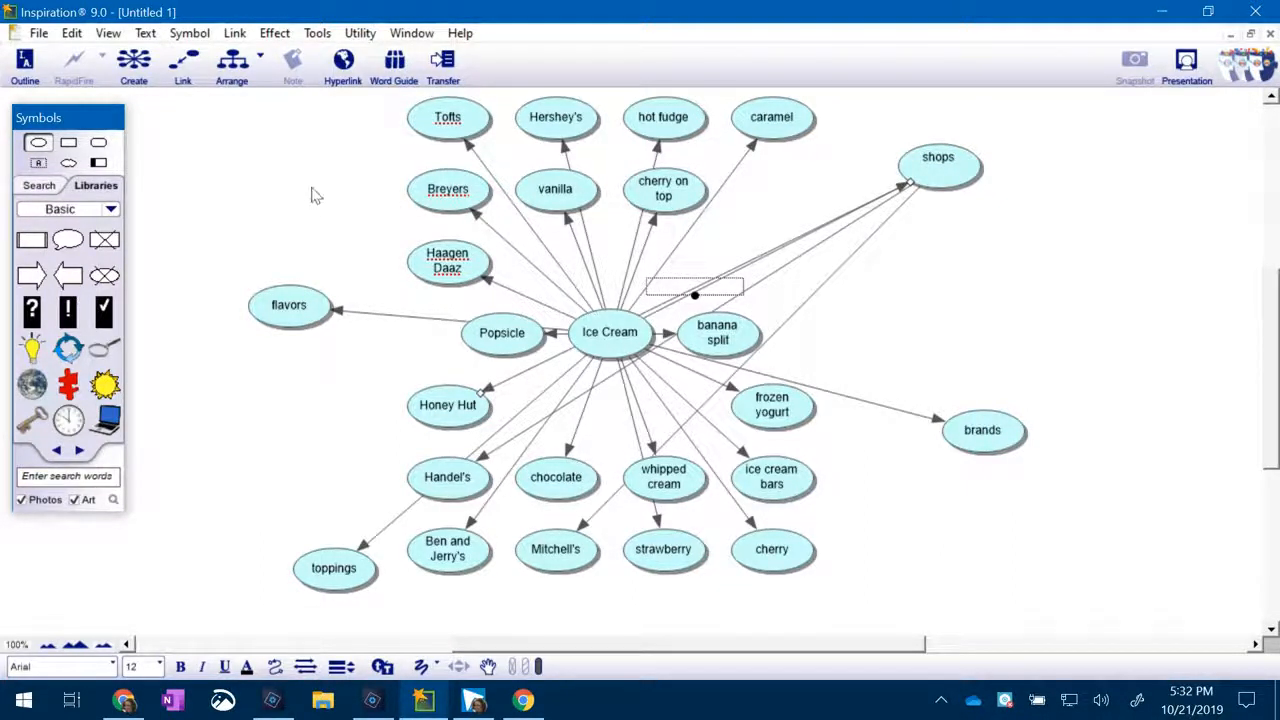
# Arrange the whole diagram as a Tree with AutoArrange left off
pyautogui.click(250, 70)
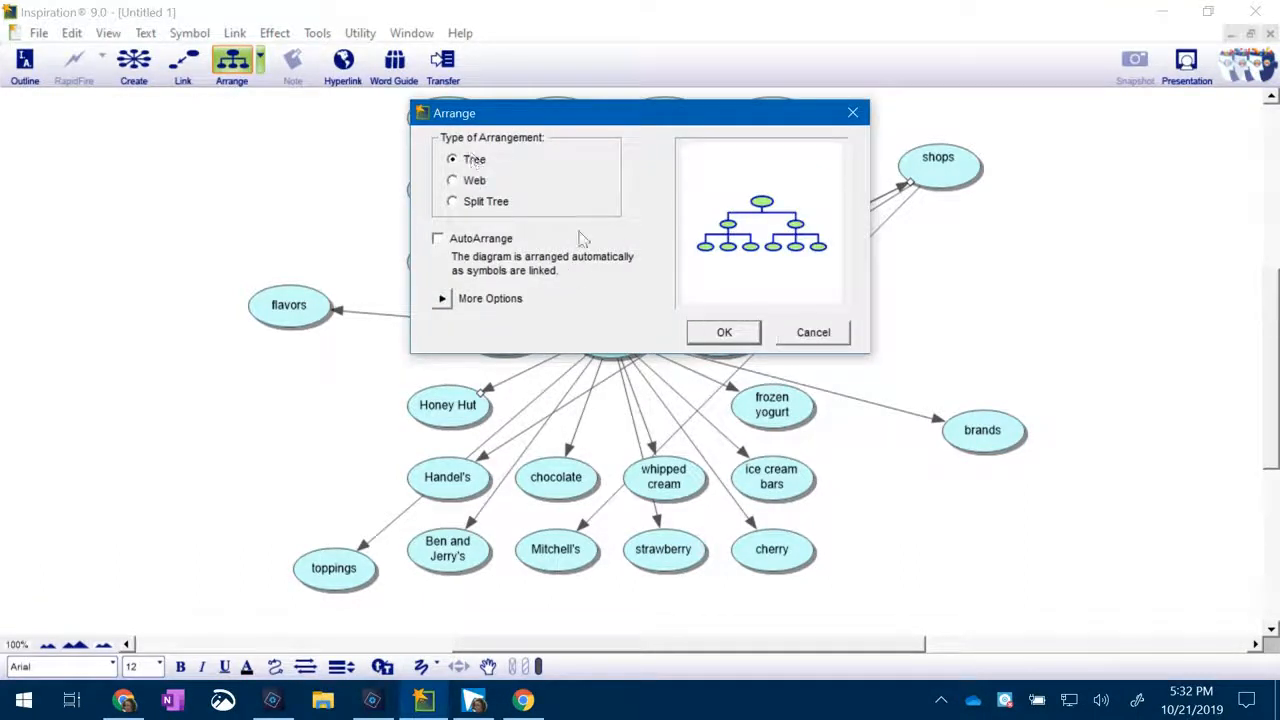
pyautogui.click(726, 333)
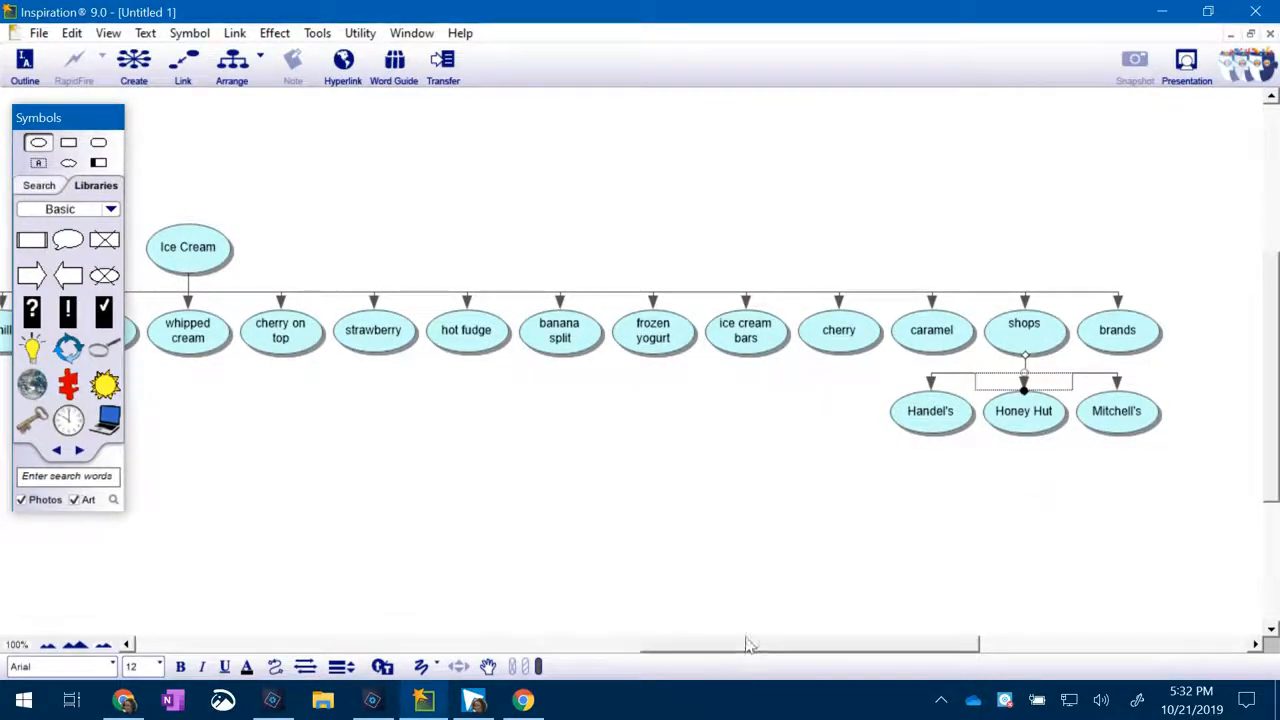
# Move the strawberry symbol slightly down and reattach its link so it starts from flavors instead of Ice Cream
pyautogui.moveTo(758, 645); pyautogui.dragTo(495, 696)
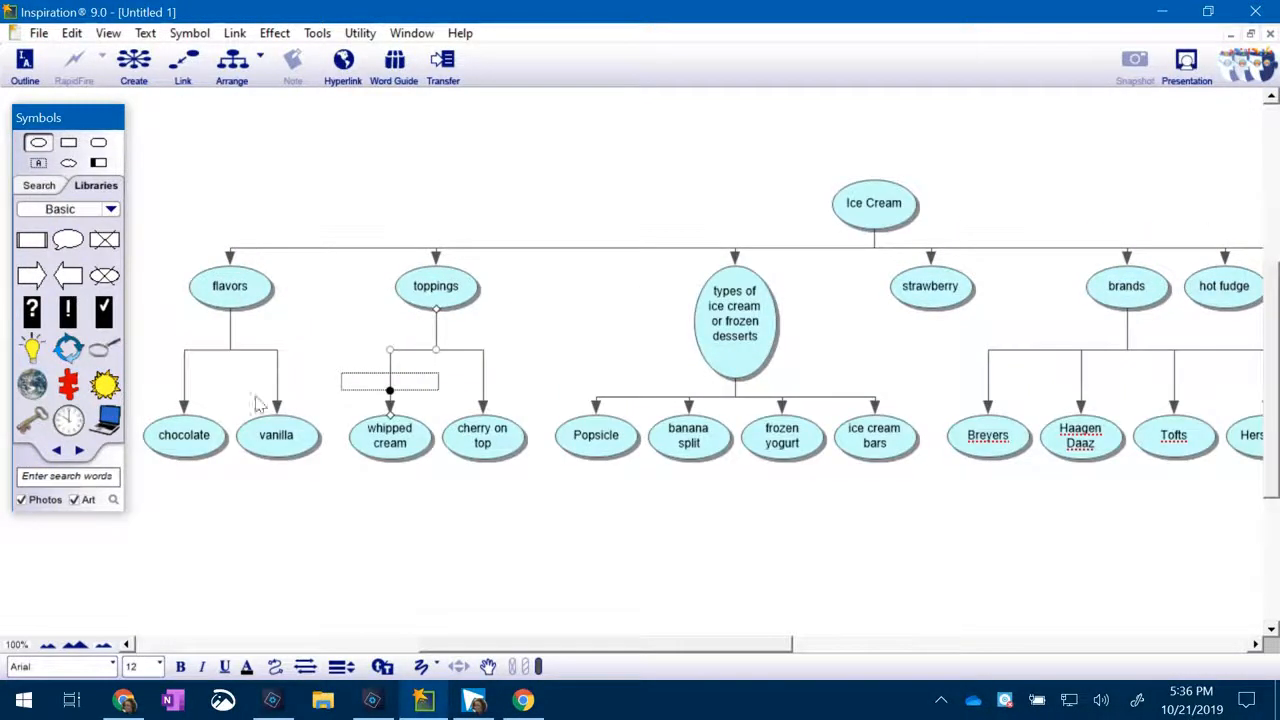
pyautogui.moveTo(930, 287); pyautogui.dragTo(932, 324)
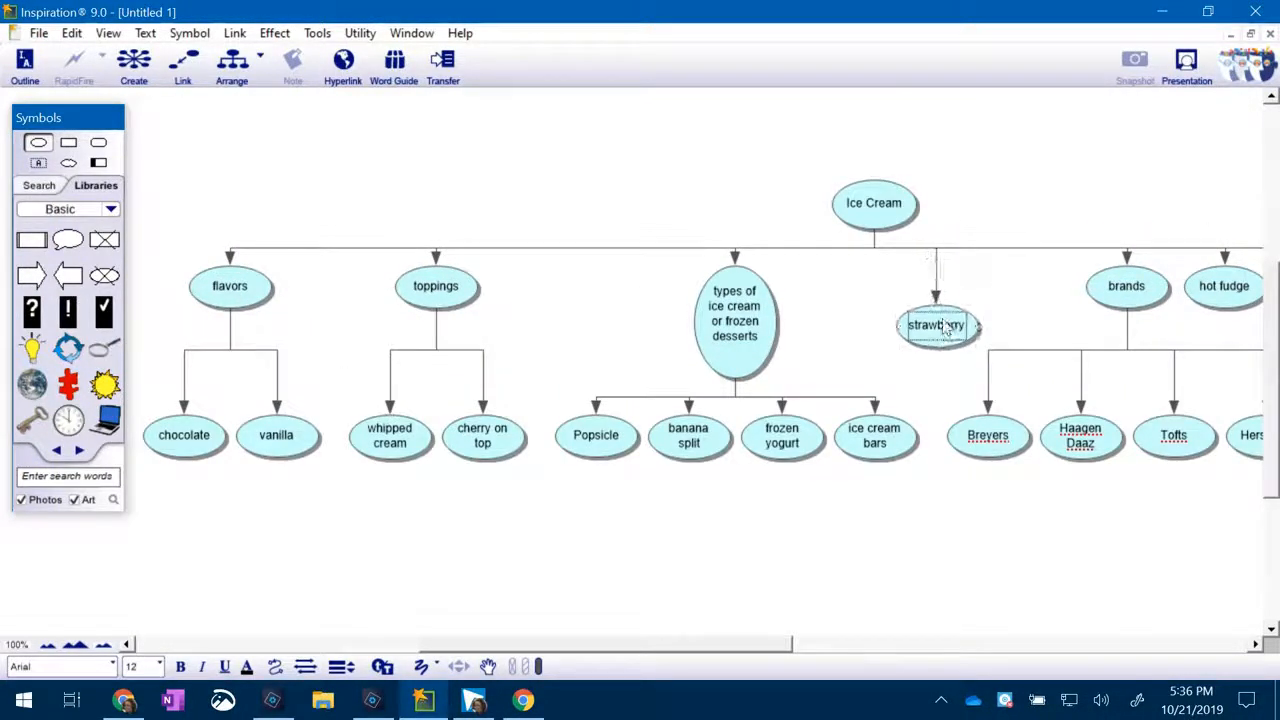
pyautogui.click(937, 280)
pyautogui.moveTo(876, 234); pyautogui.dragTo(274, 287)
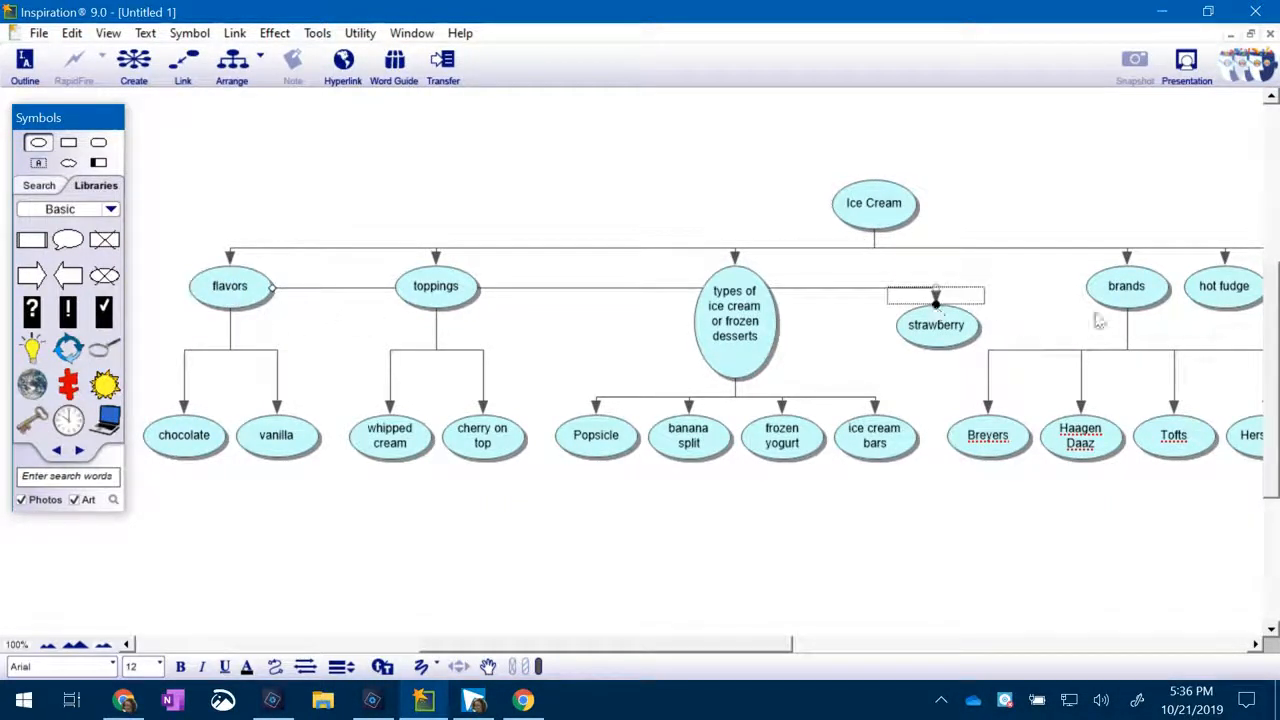
# Move the cherry symbol slightly down and reattach its link so it starts from toppings instead of Ice Cream
pyautogui.moveTo(676, 655); pyautogui.dragTo(858, 645)
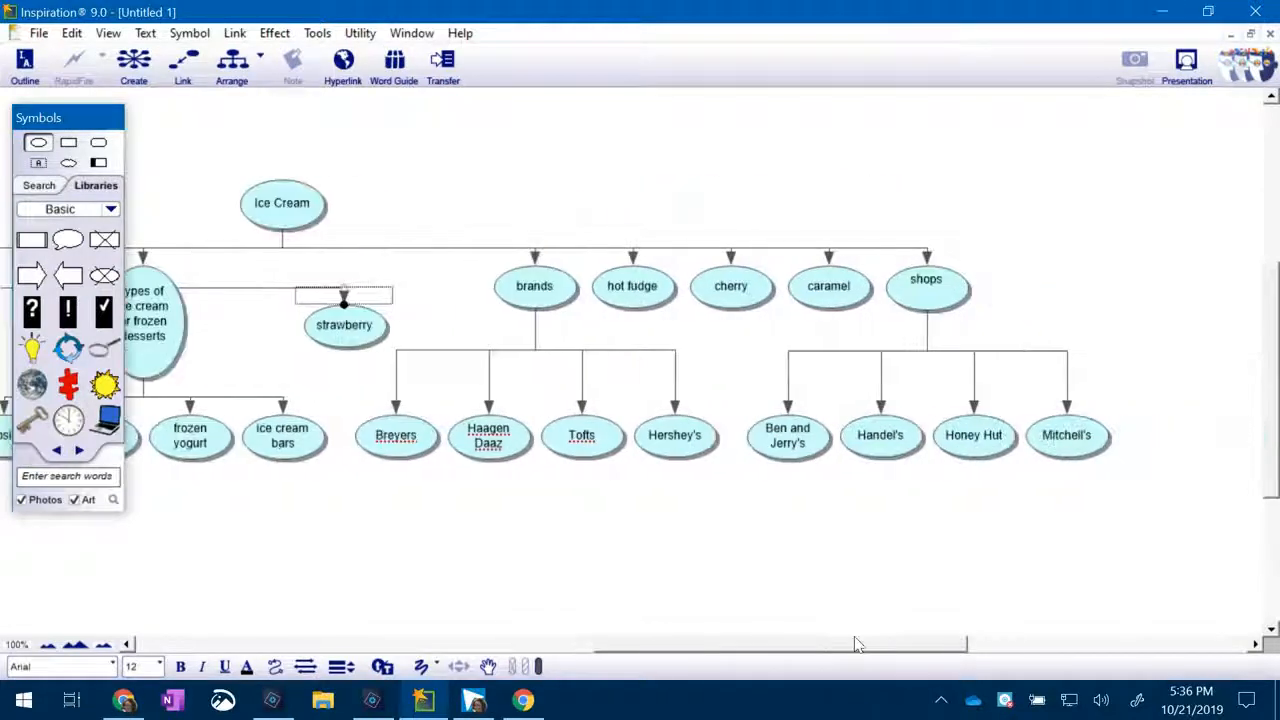
pyautogui.click(750, 294)
pyautogui.moveTo(750, 296); pyautogui.dragTo(750, 330)
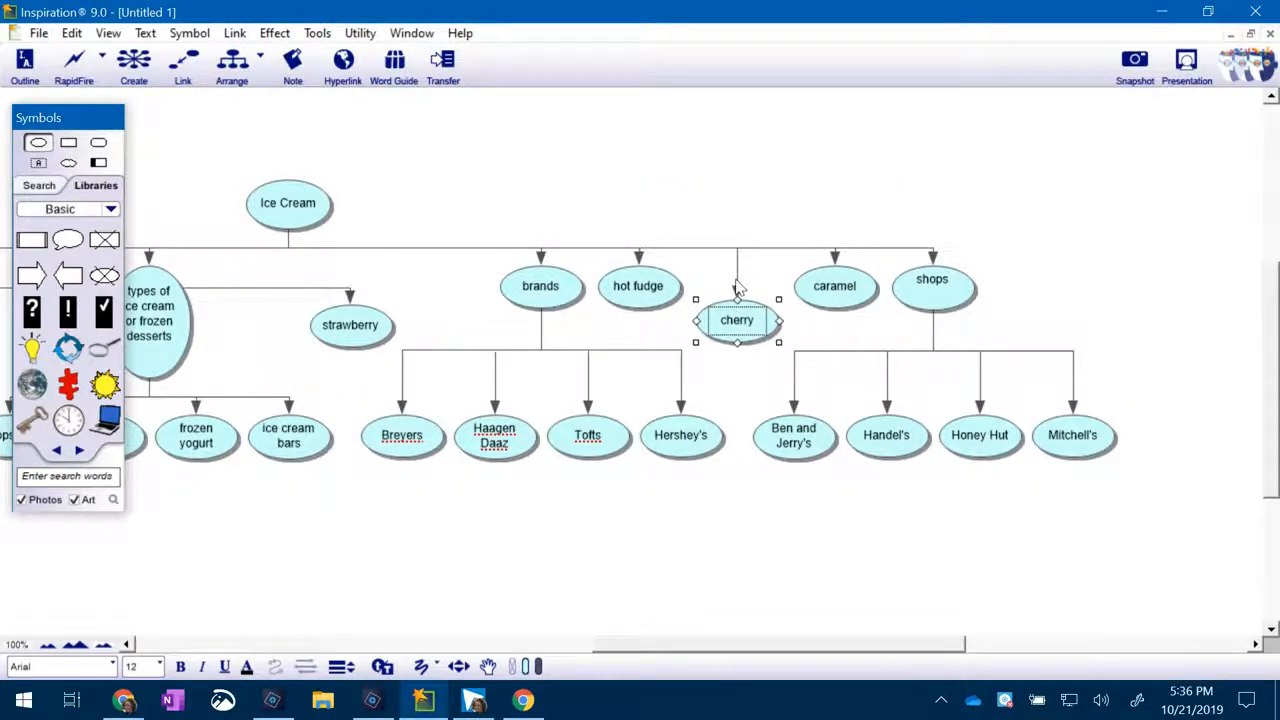
pyautogui.click(737, 270)
pyautogui.moveTo(288, 234)
pyautogui.mouseDown()
pyautogui.moveTo(289, 247)
pyautogui.moveTo(150, 265)
pyautogui.mouseUp()
pyautogui.moveTo(1, 288); pyautogui.dragTo(270, 290)
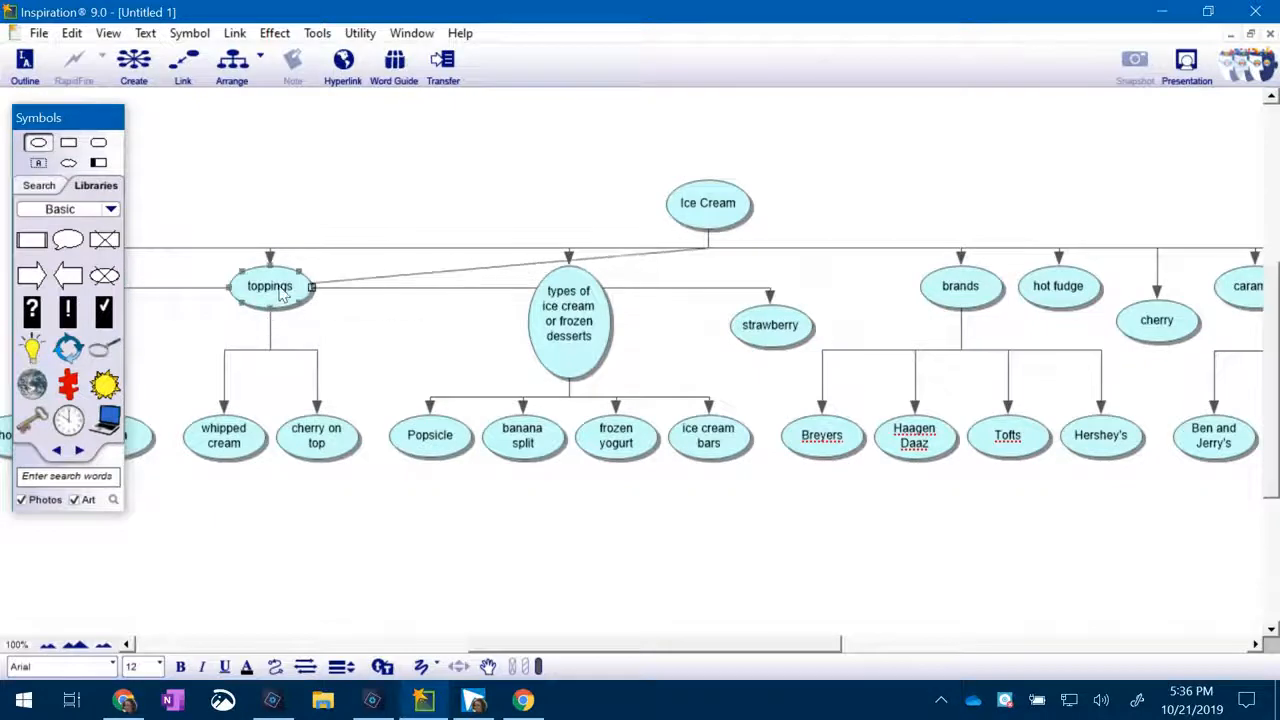
# Reattach the links to hot fudge and caramel so they start from toppings, moving caramel above the tree beside Ice Cream
pyautogui.click(1058, 260)
pyautogui.moveTo(702, 238); pyautogui.dragTo(315, 295)
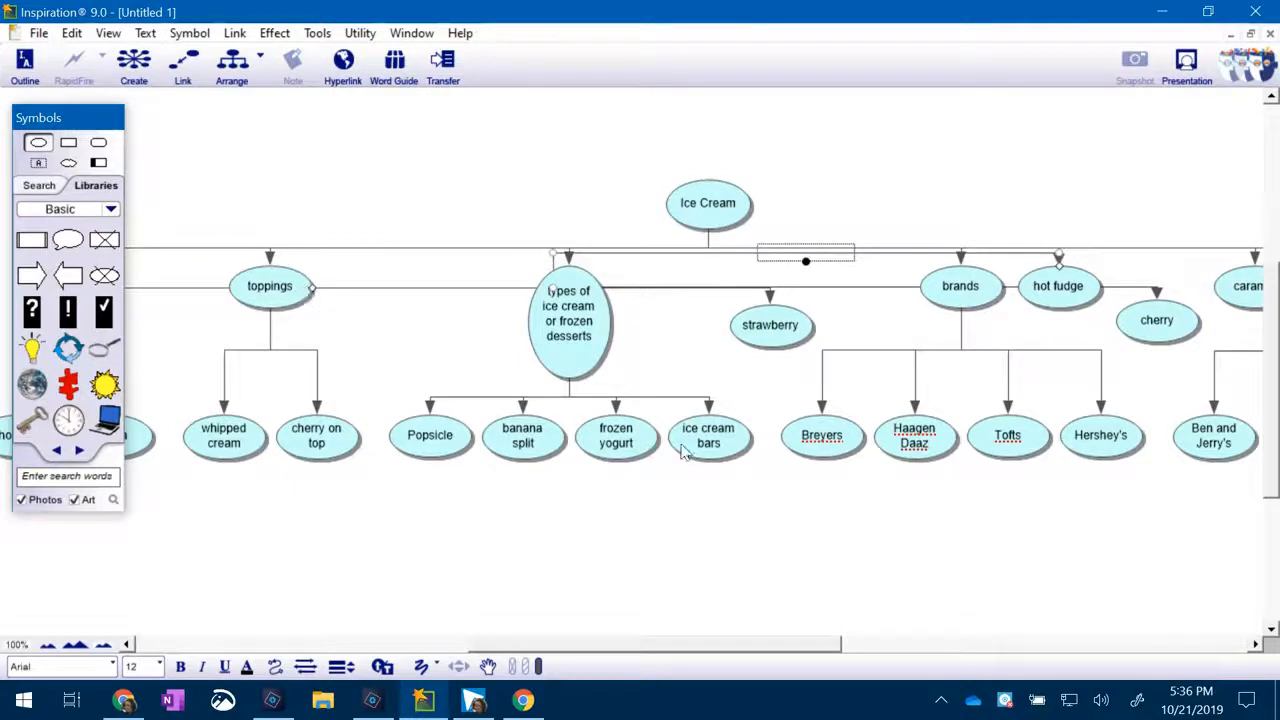
pyautogui.moveTo(1240, 290); pyautogui.dragTo(946, 178)
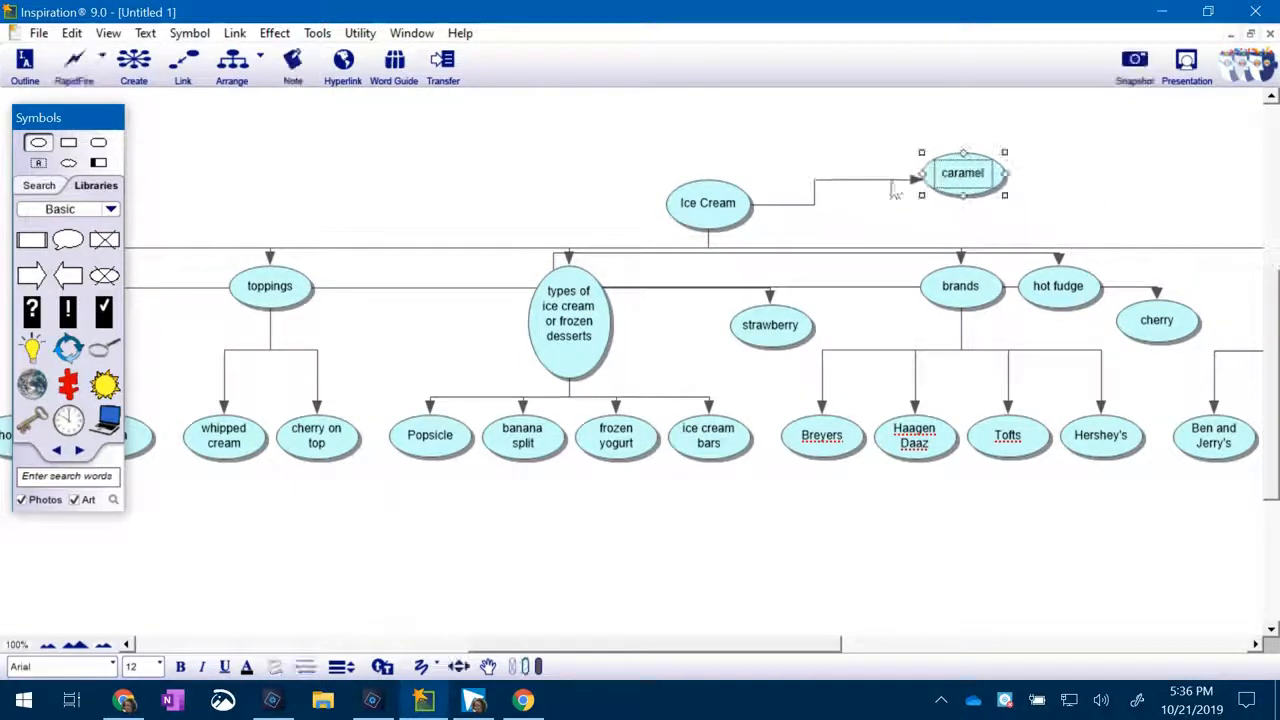
pyautogui.click(815, 198)
pyautogui.moveTo(752, 206); pyautogui.dragTo(311, 288)
# Rearrange the diagram as a Tree so the relinked ideas line up under their categories
pyautogui.click(232, 60)
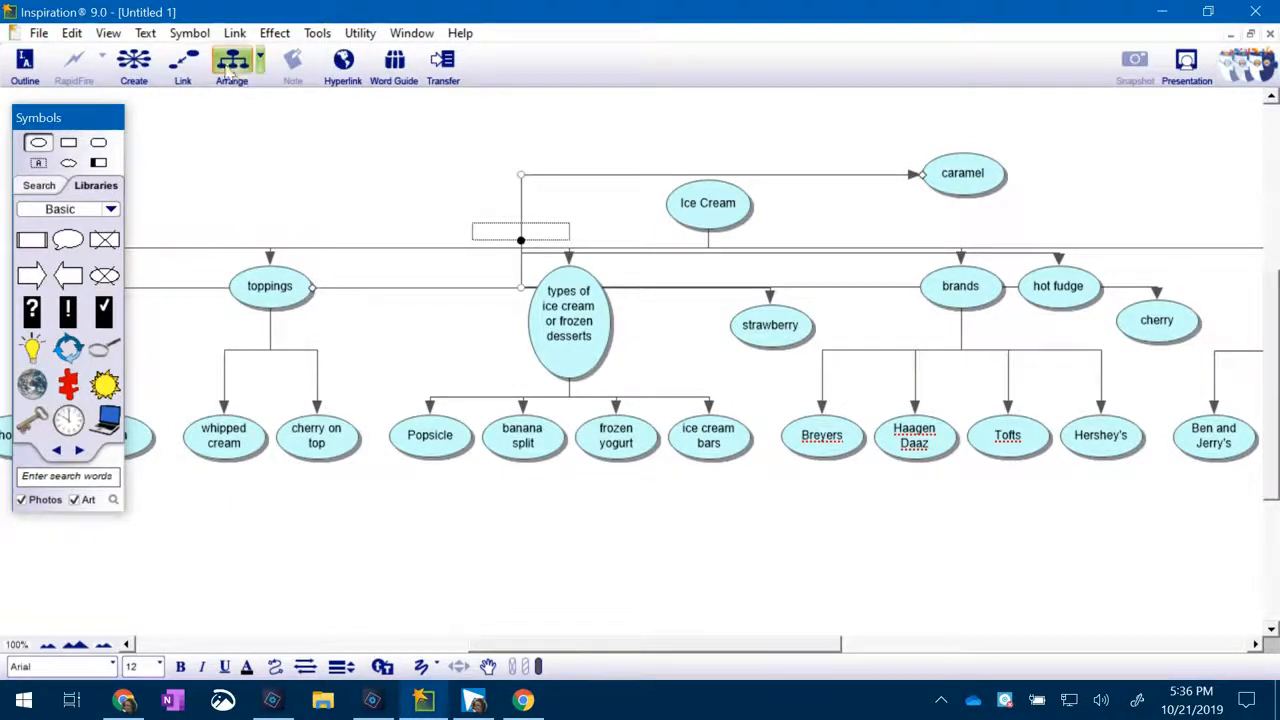
pyautogui.click(750, 345)
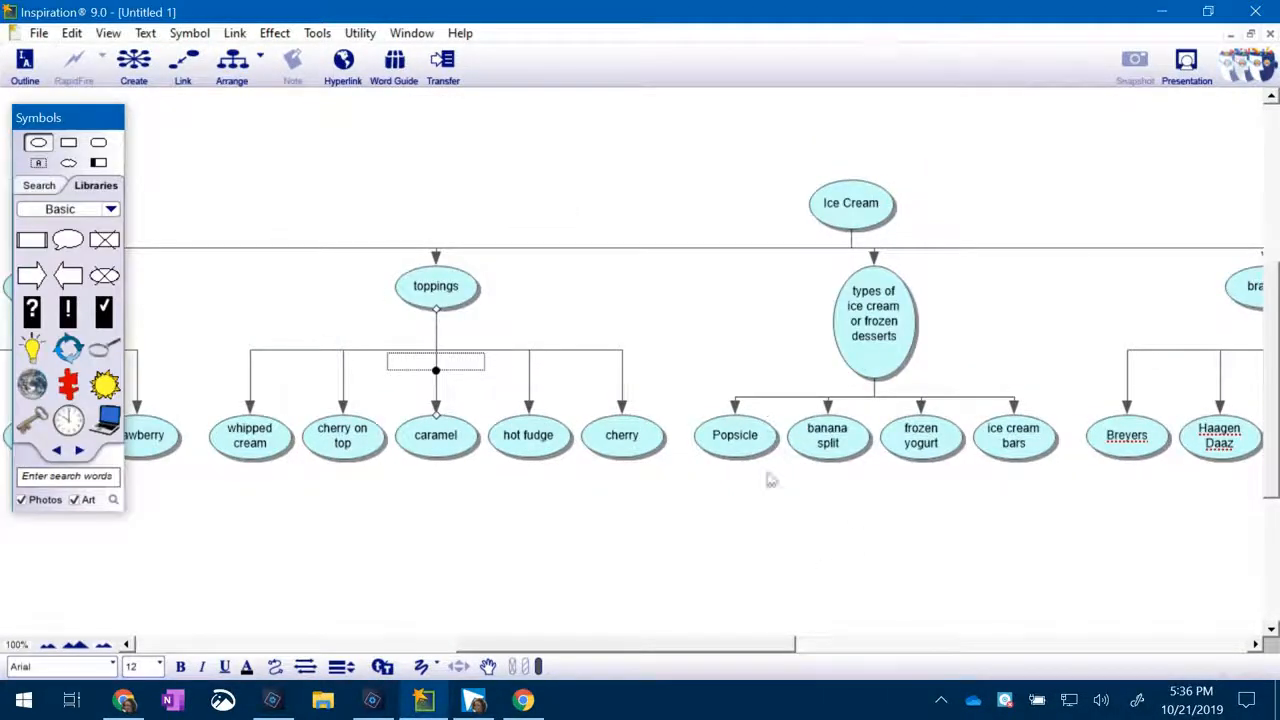
pyautogui.moveTo(640, 652)
pyautogui.mouseDown()
pyautogui.moveTo(465, 655)
pyautogui.moveTo(866, 614)
pyautogui.moveTo(482, 636)
pyautogui.moveTo(718, 660)
pyautogui.moveTo(812, 651)
pyautogui.moveTo(641, 662)
pyautogui.mouseUp()
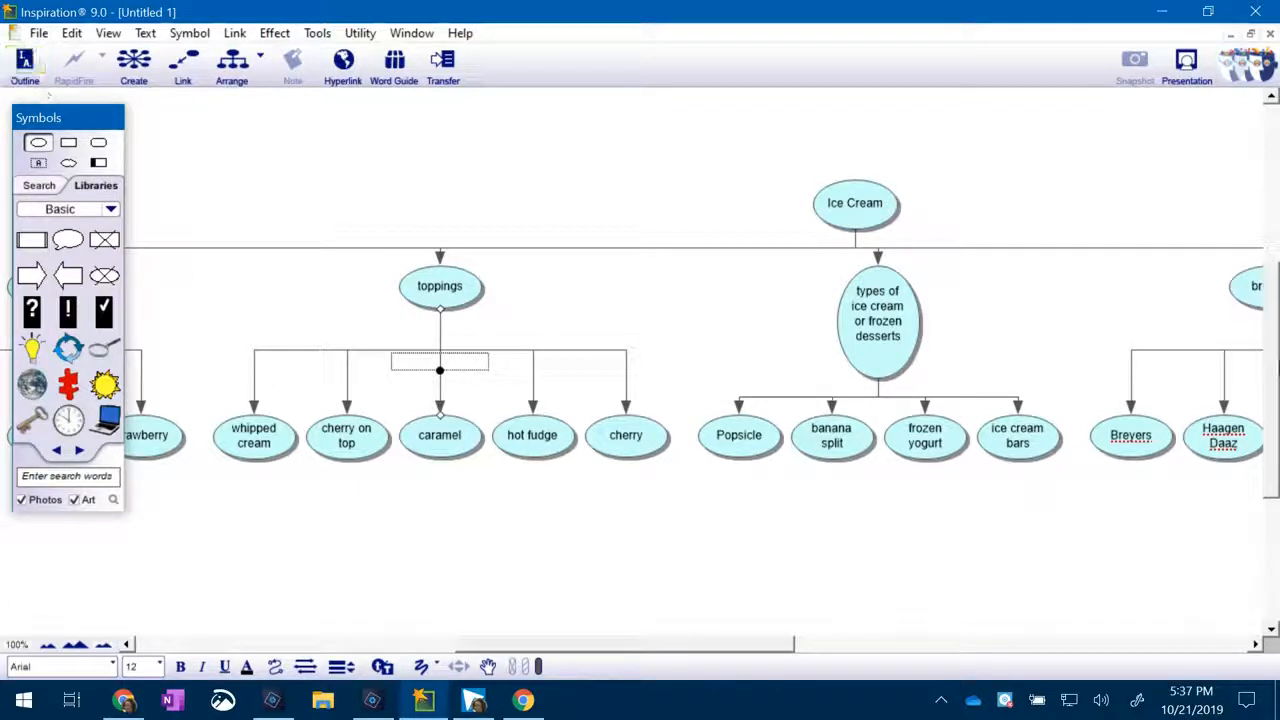
# Preview the tree directions, then arrange the diagram as a Down tree with Centered lowest-level symbols
pyautogui.click(259, 60)
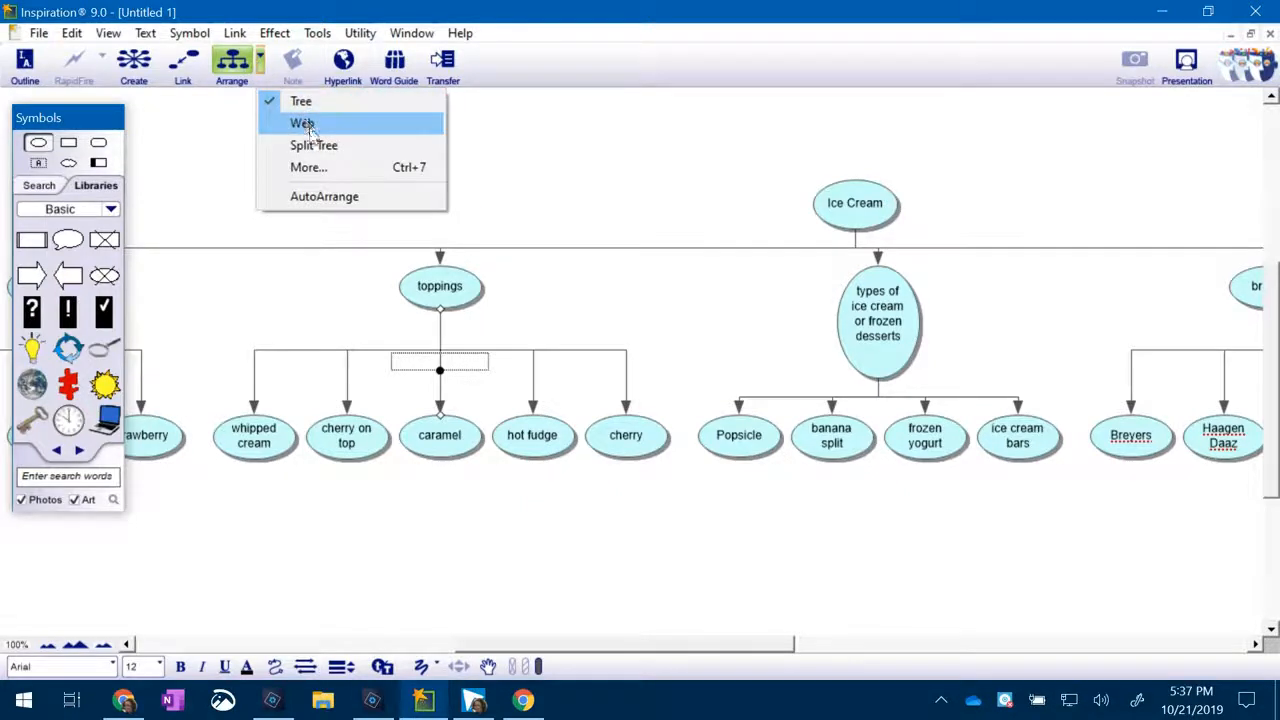
pyautogui.click(330, 168)
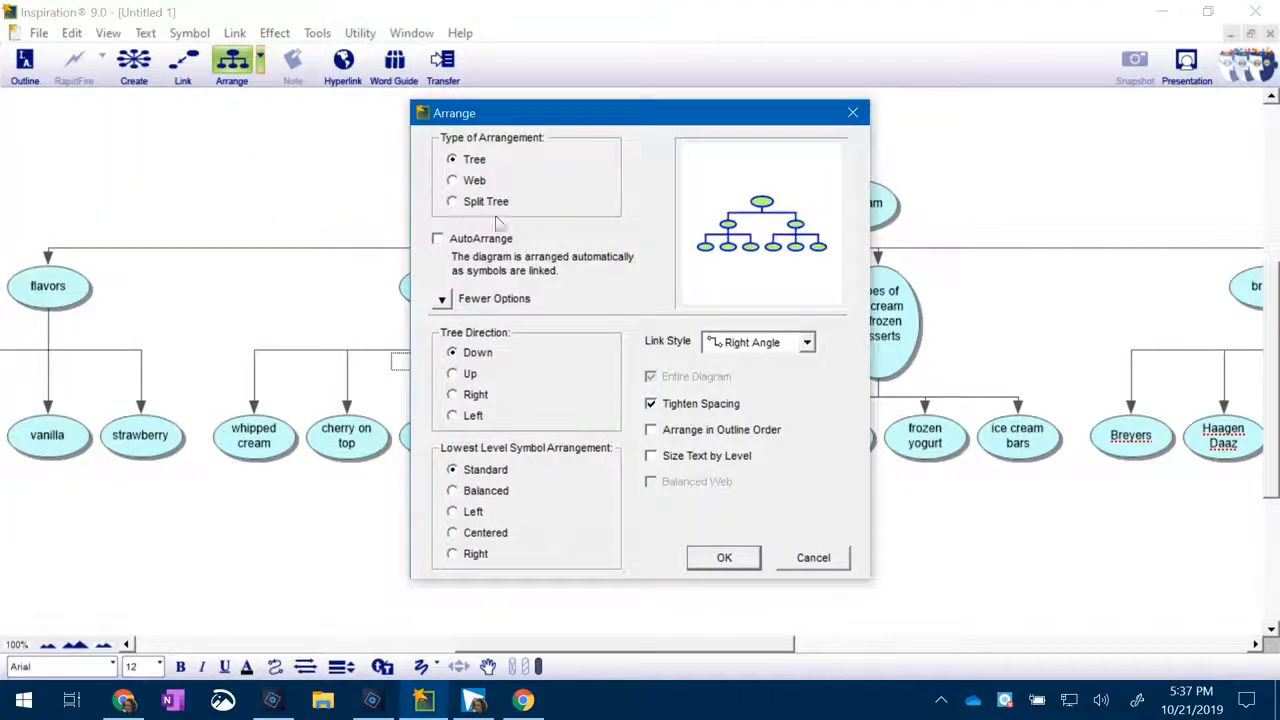
pyautogui.click(477, 395)
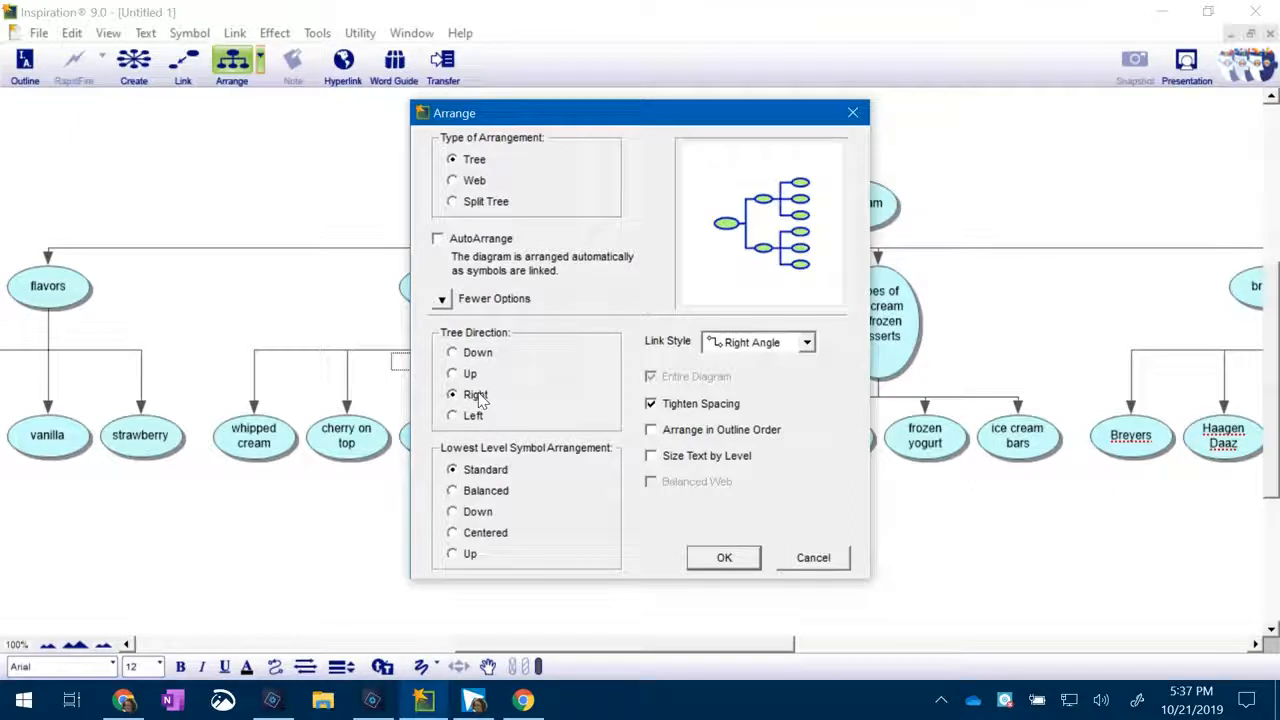
pyautogui.click(470, 416)
pyautogui.click(470, 374)
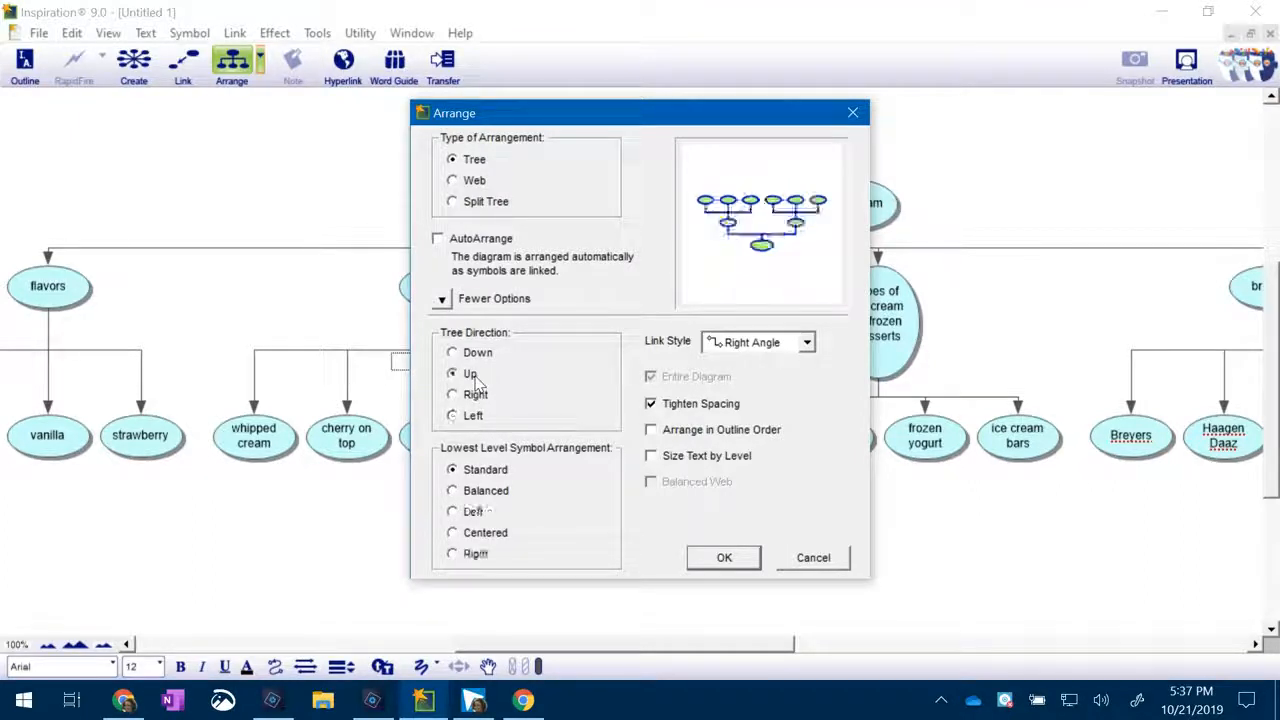
pyautogui.click(470, 357)
pyautogui.click(476, 491)
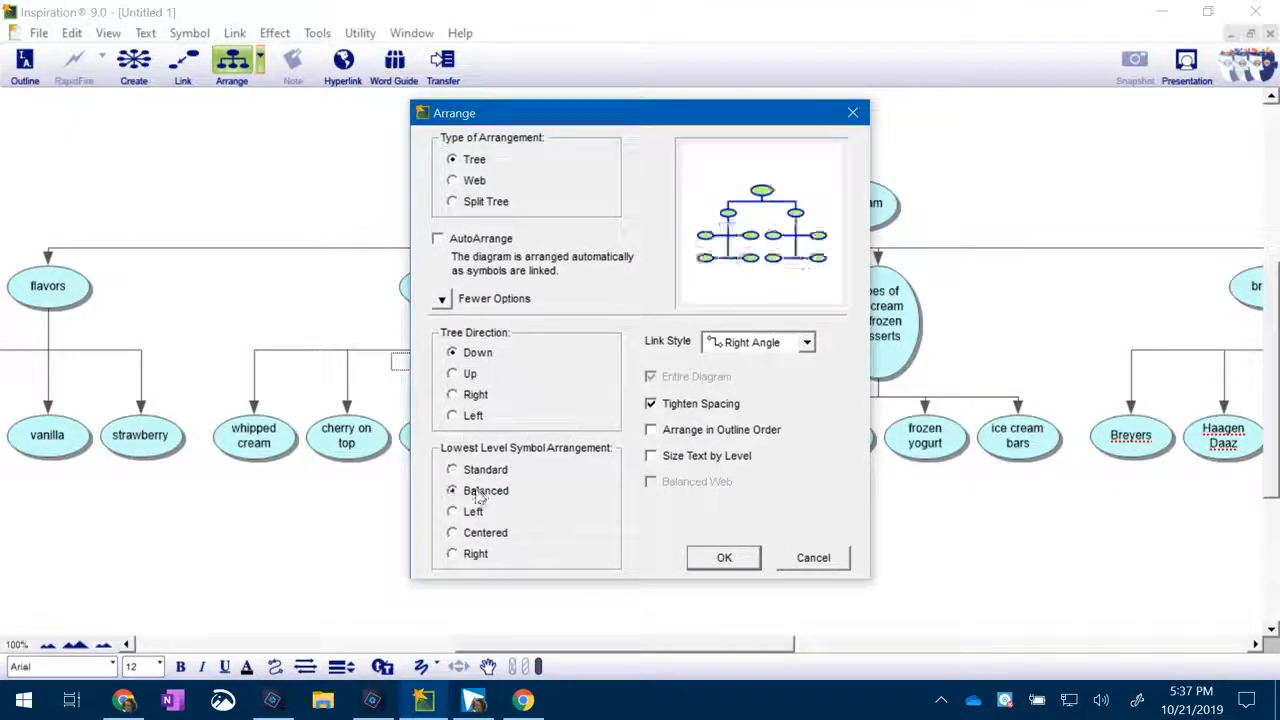
pyautogui.click(462, 513)
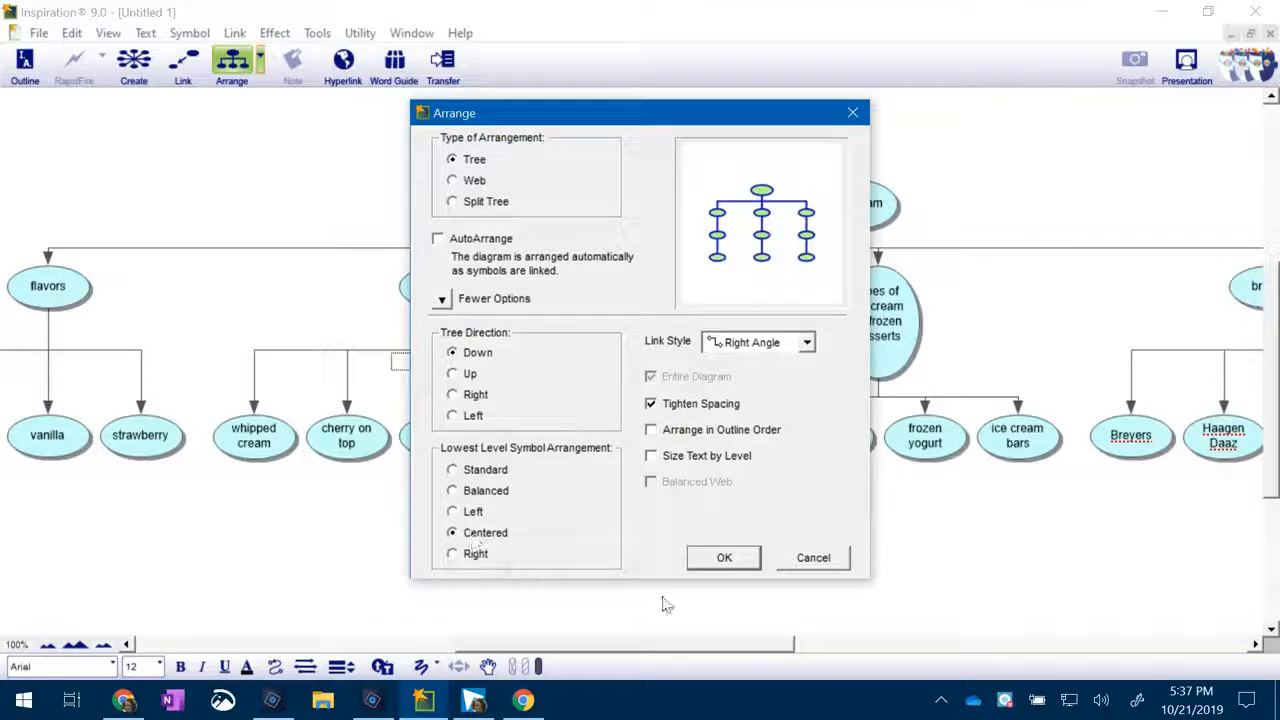
pyautogui.click(728, 562)
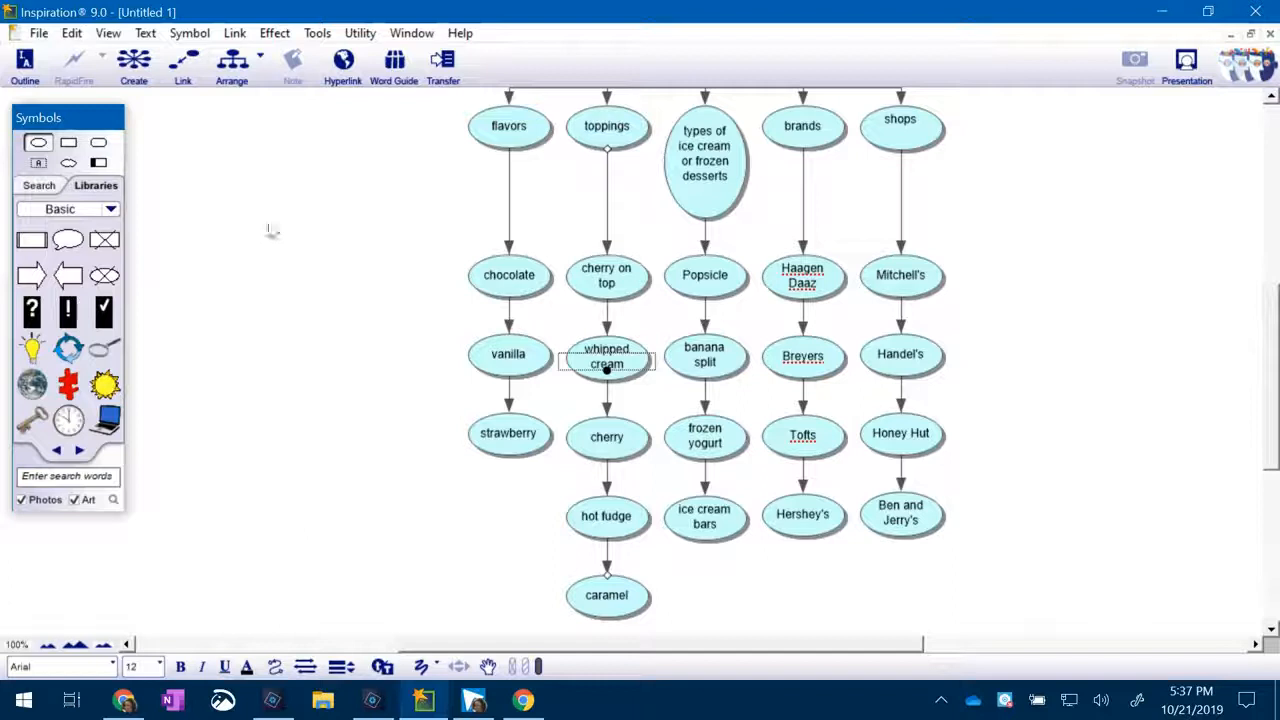
# Switch to the outline view and review all topics and subtopics listed under Ice Cream
pyautogui.click(24, 62)
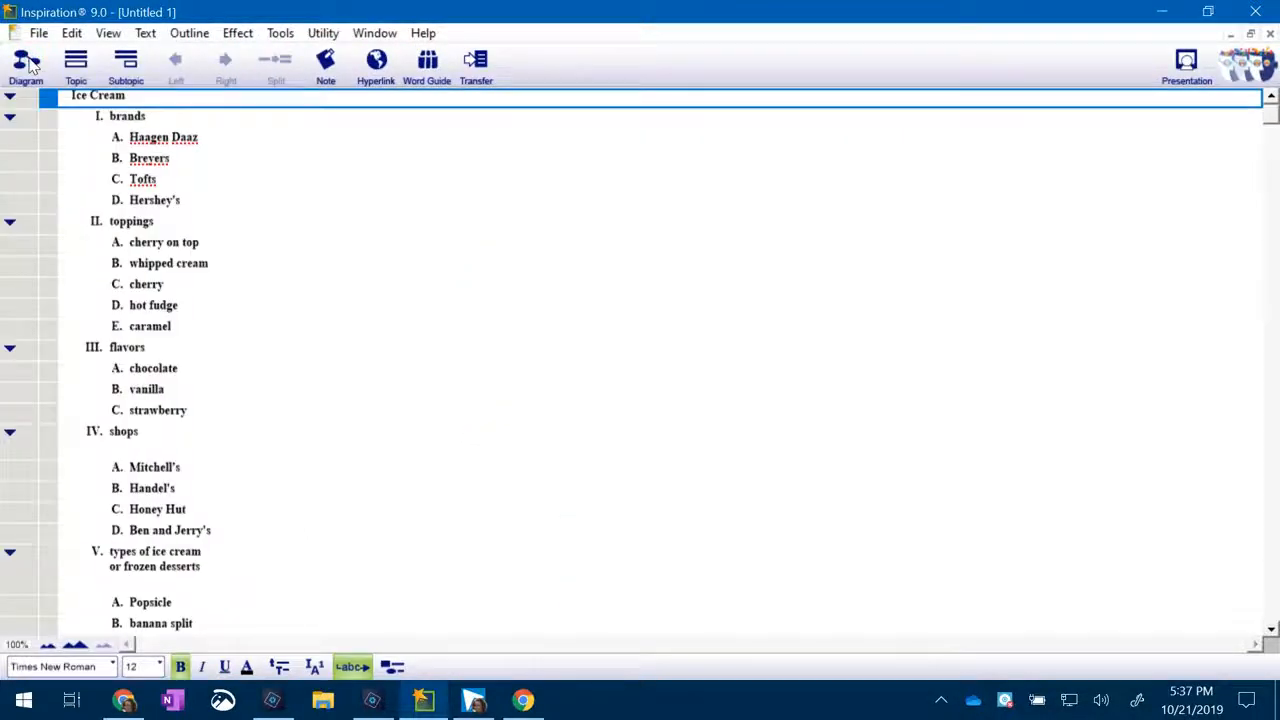
pyautogui.scroll(-2, 455, 463)
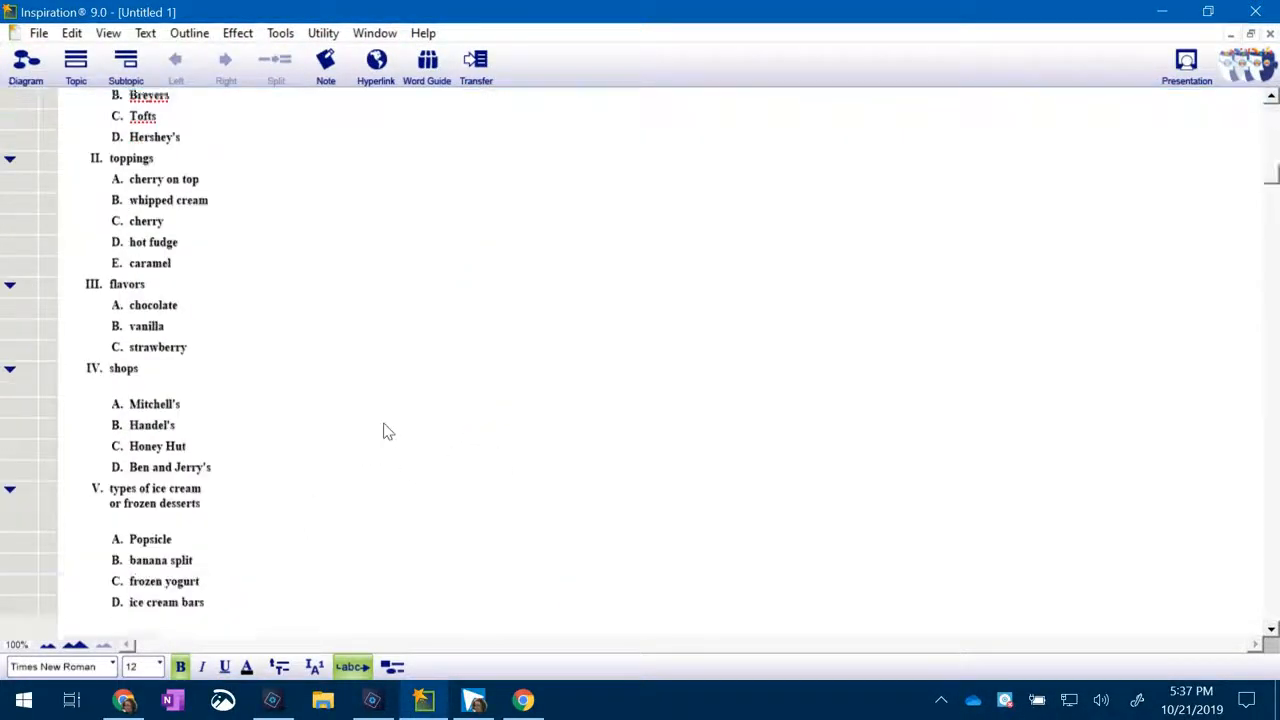
pyautogui.scroll(2, 350, 422)
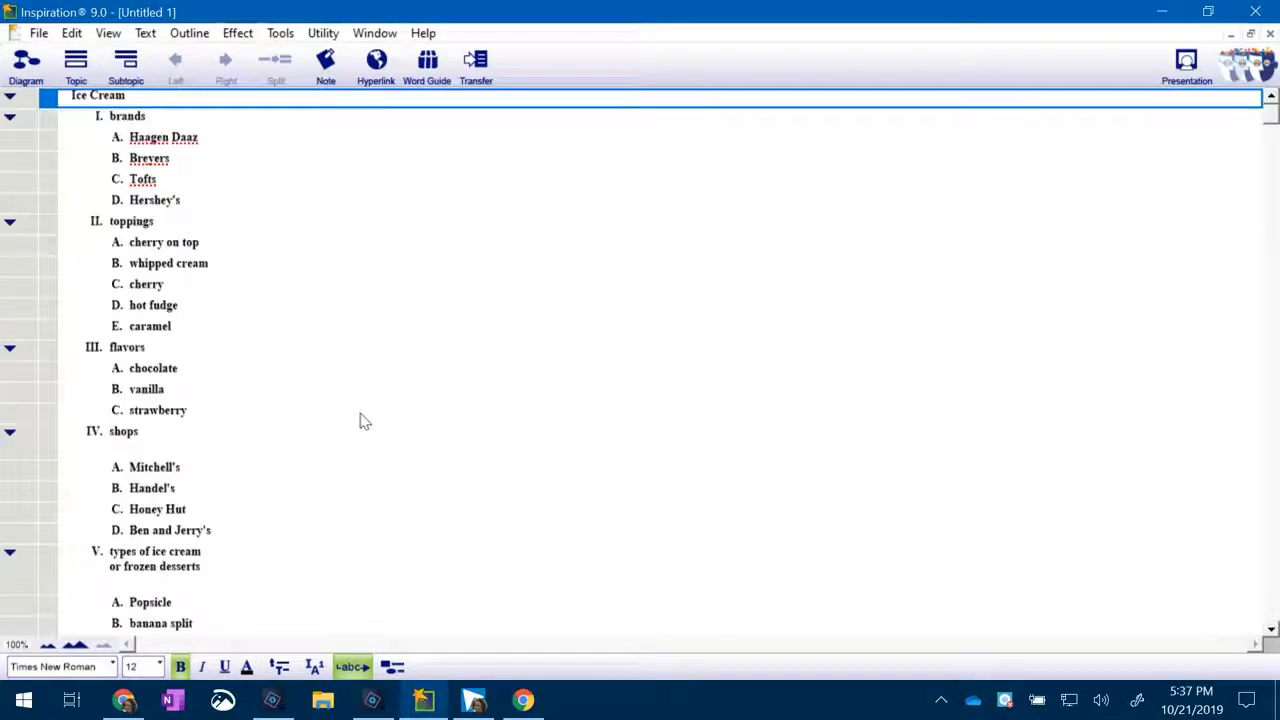
pyautogui.scroll(-3, 334, 471)
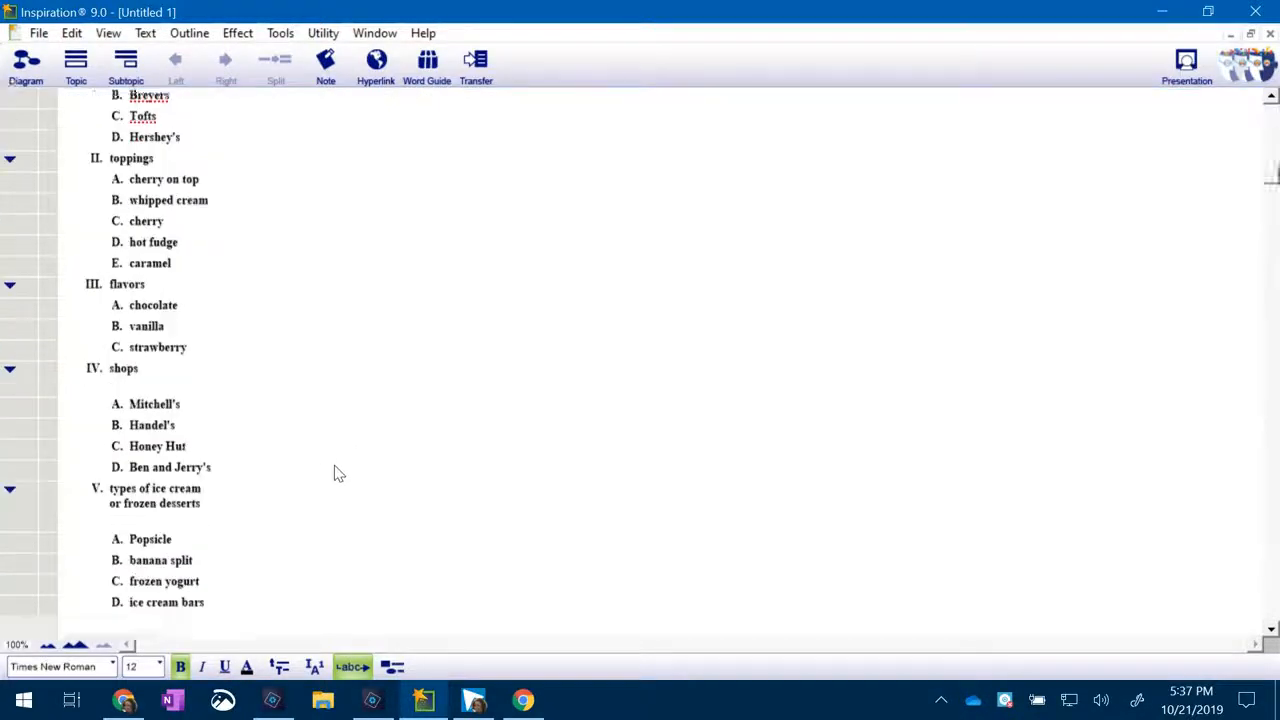
pyautogui.scroll(3, 187, 355)
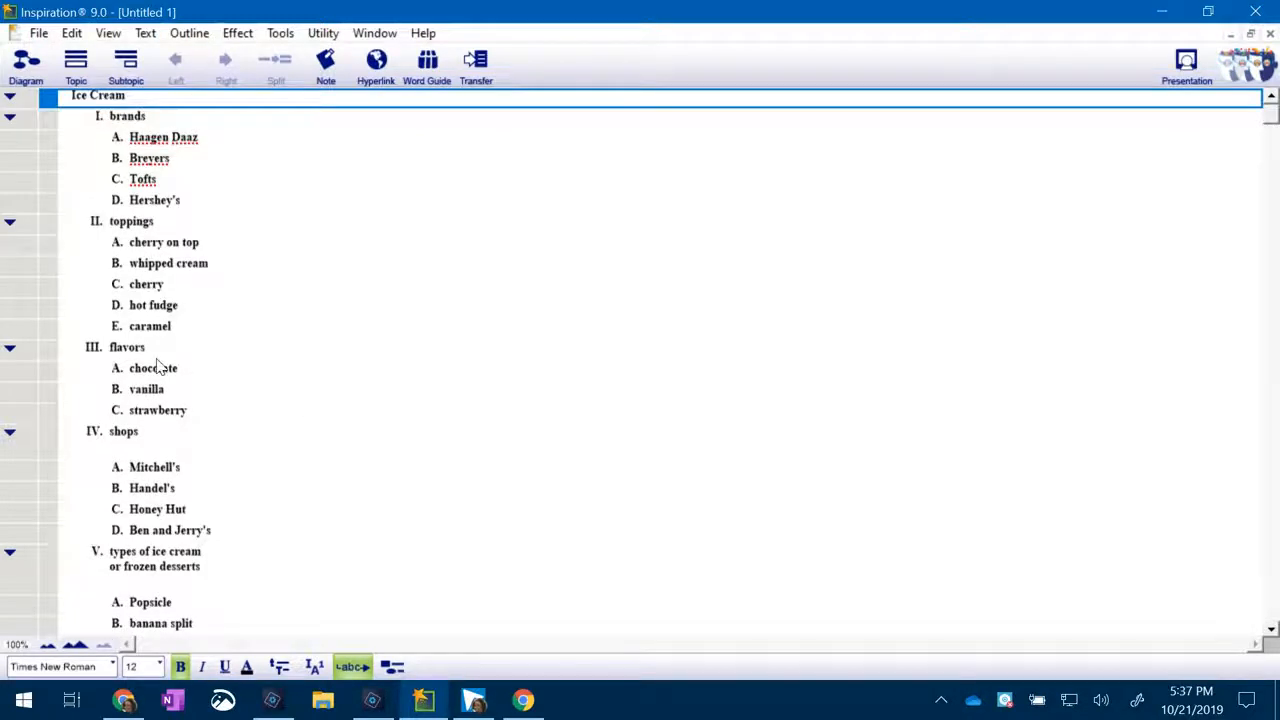
pyautogui.scroll(-3, 215, 390)
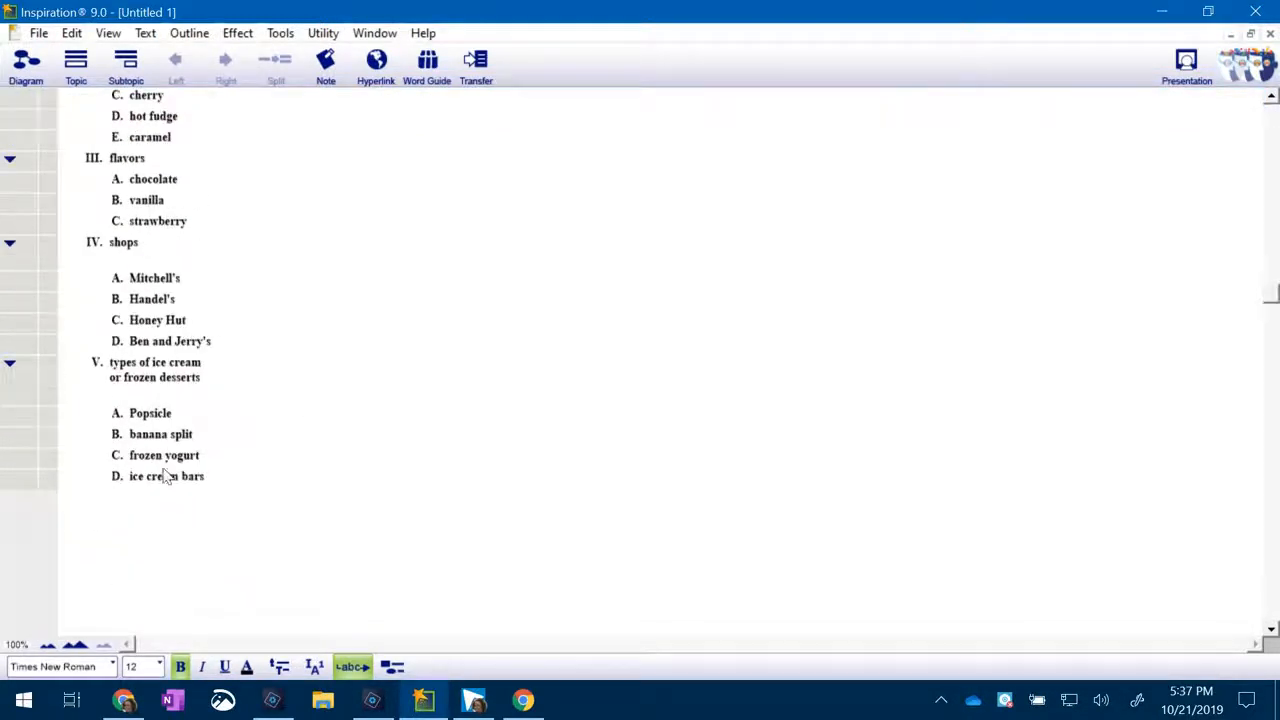
pyautogui.scroll(2, 340, 374)
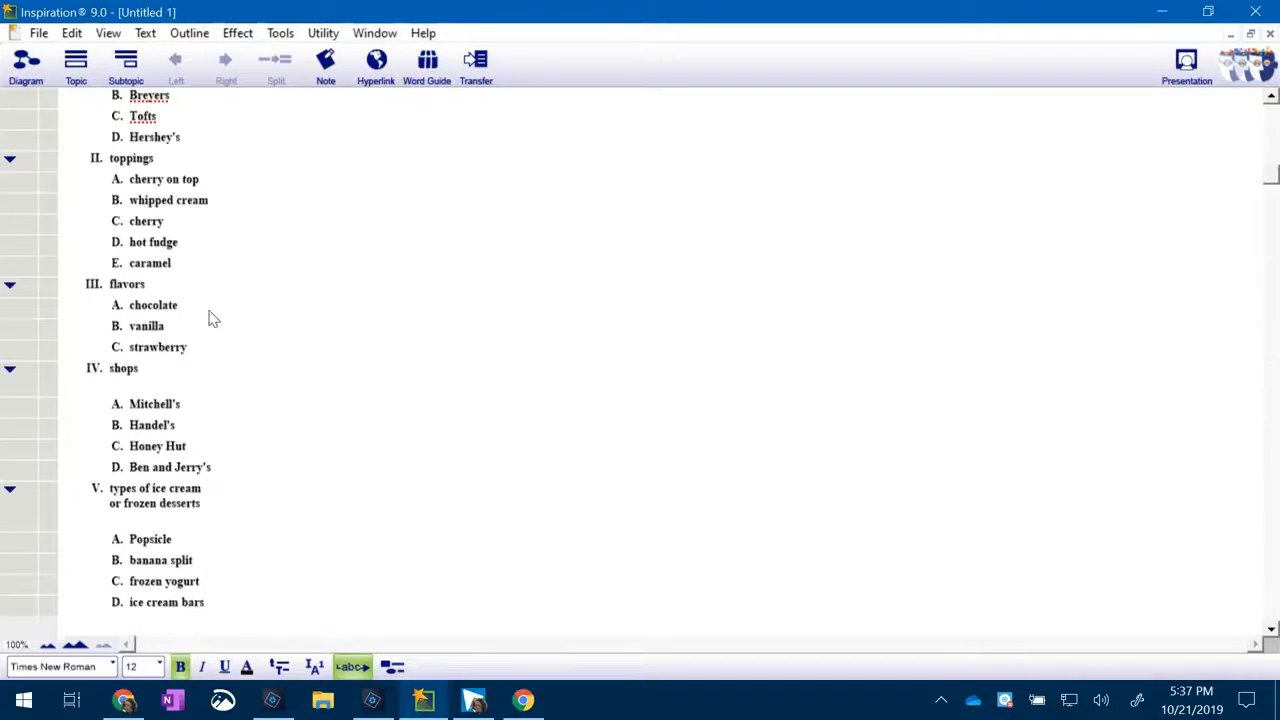
pyautogui.scroll(-2, 226, 360)
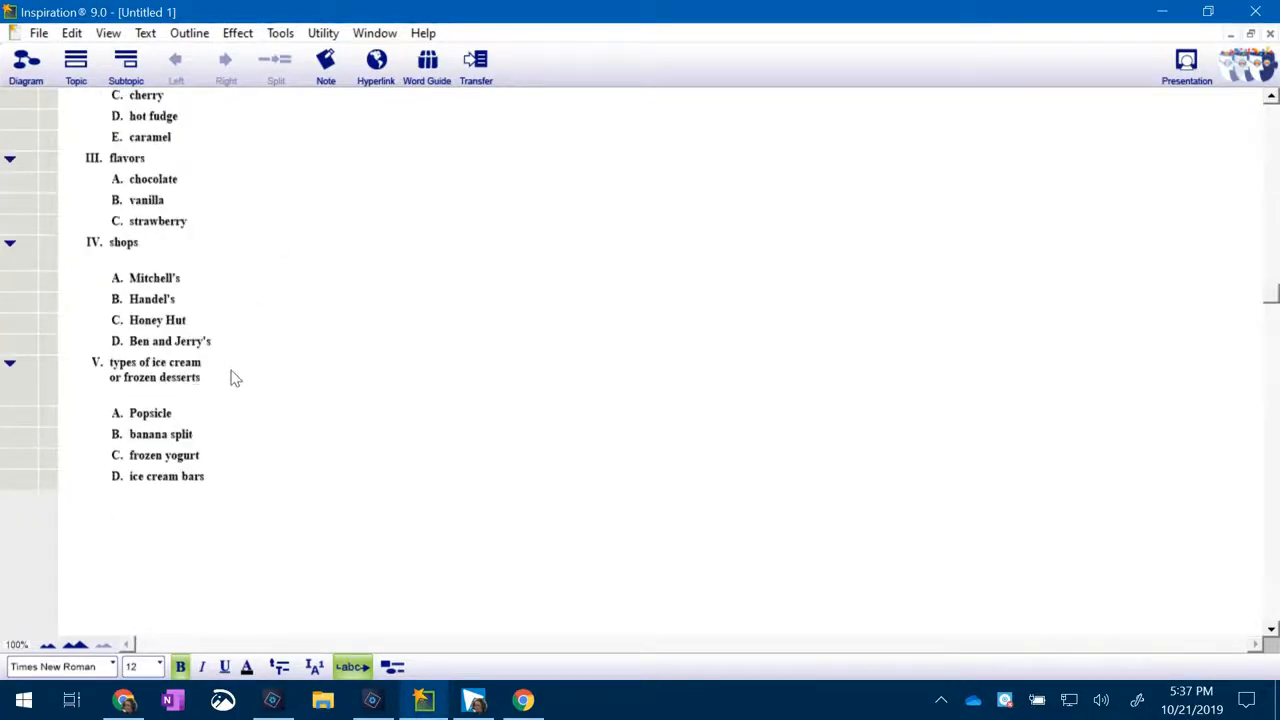
pyautogui.scroll(3, 231, 380)
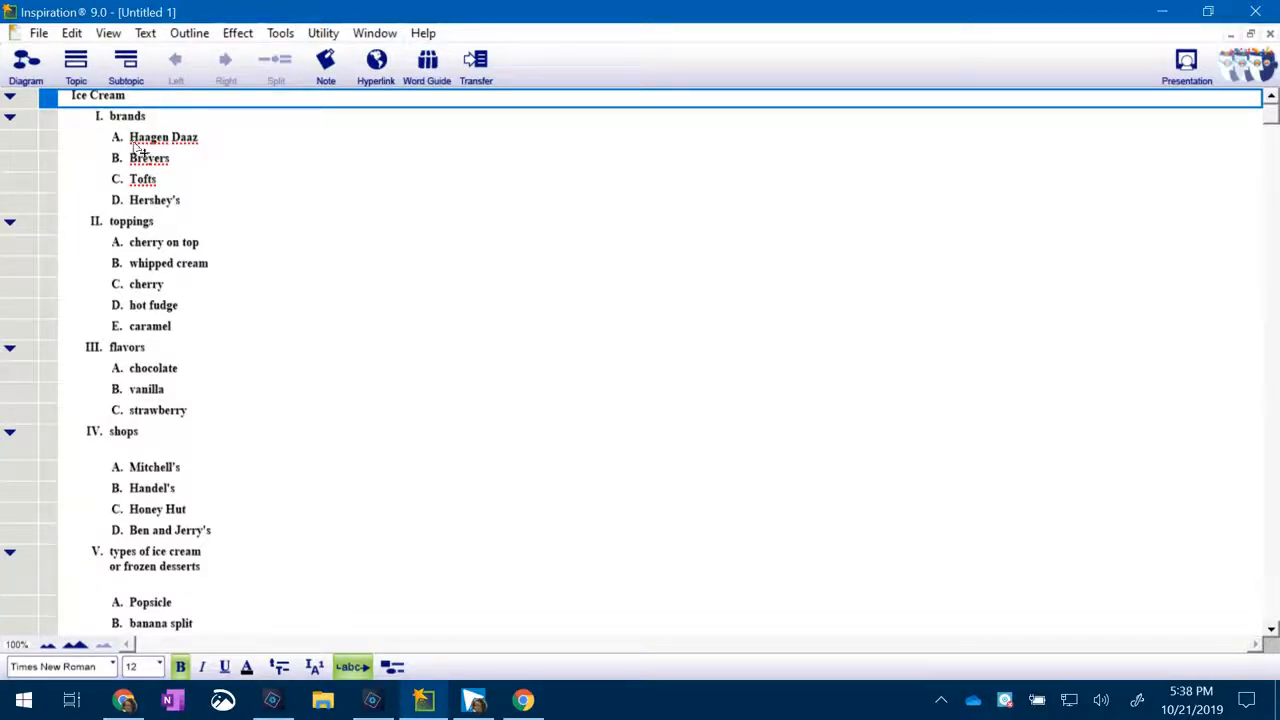
# Set up a word processor transfer with Topics only, excluding the diagram, hidden subtopics, prefixes, notes and indentation
pyautogui.click(477, 66)
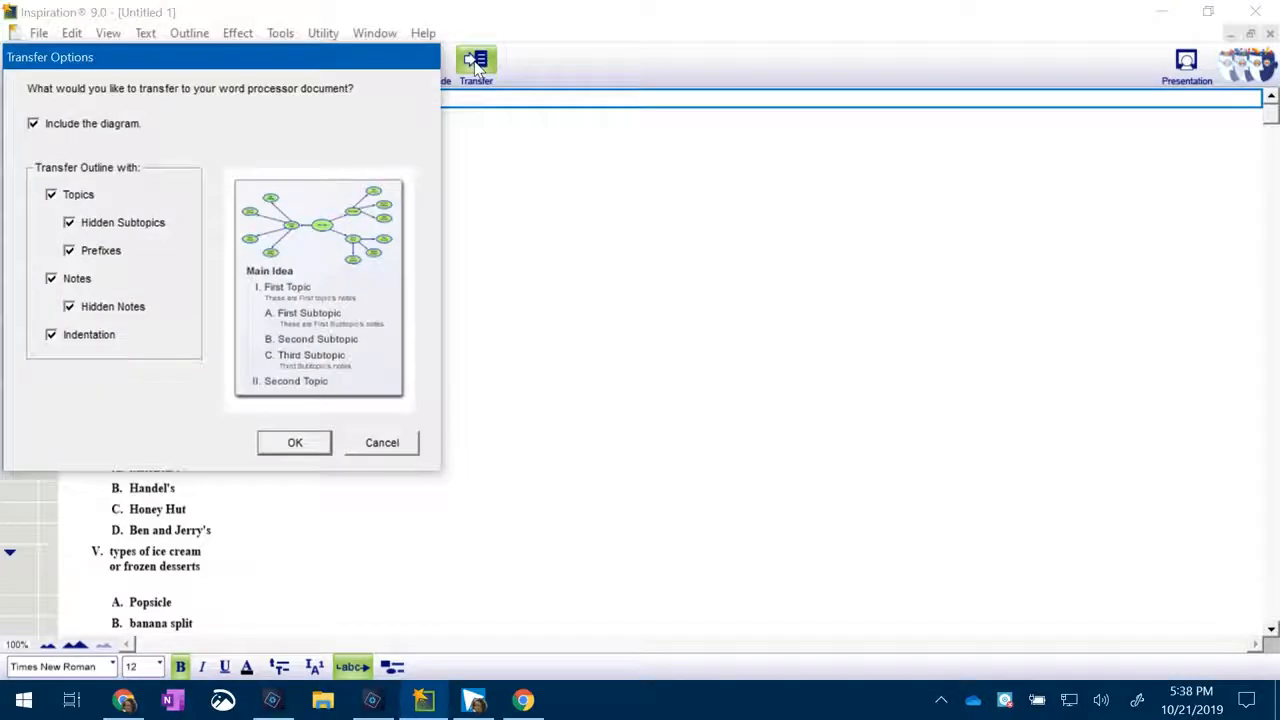
pyautogui.click(33, 125)
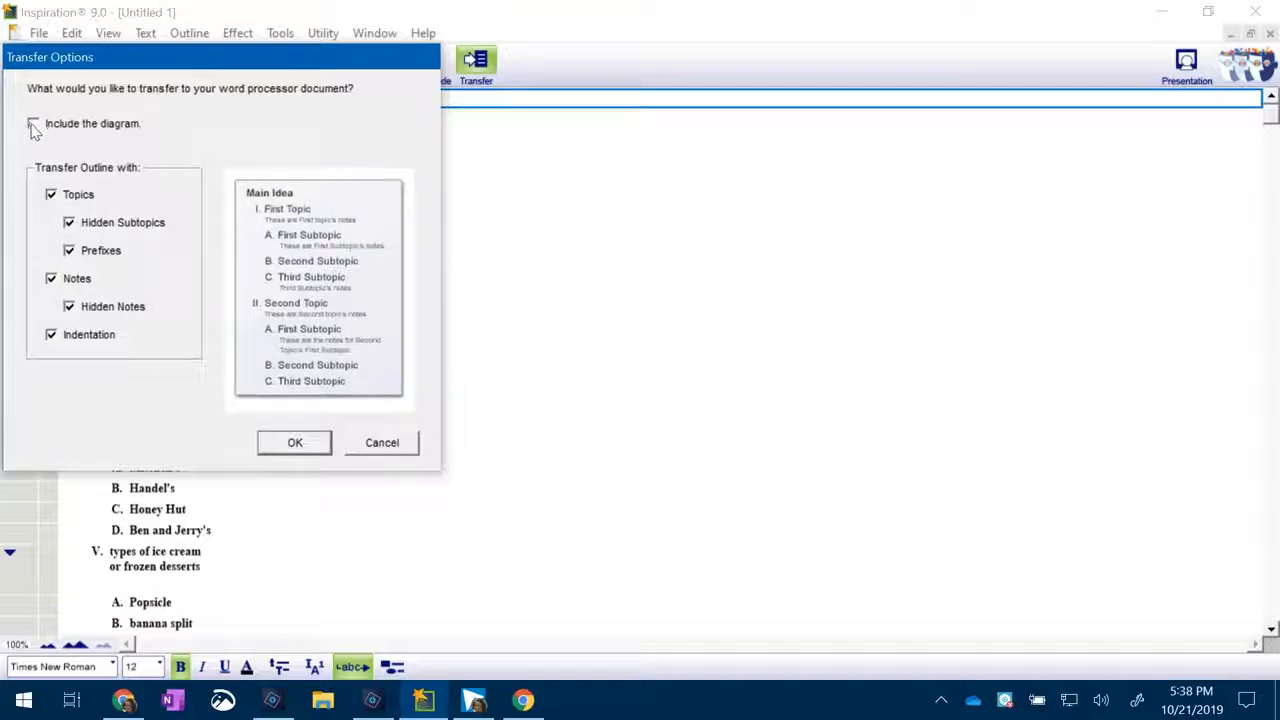
pyautogui.click(69, 254)
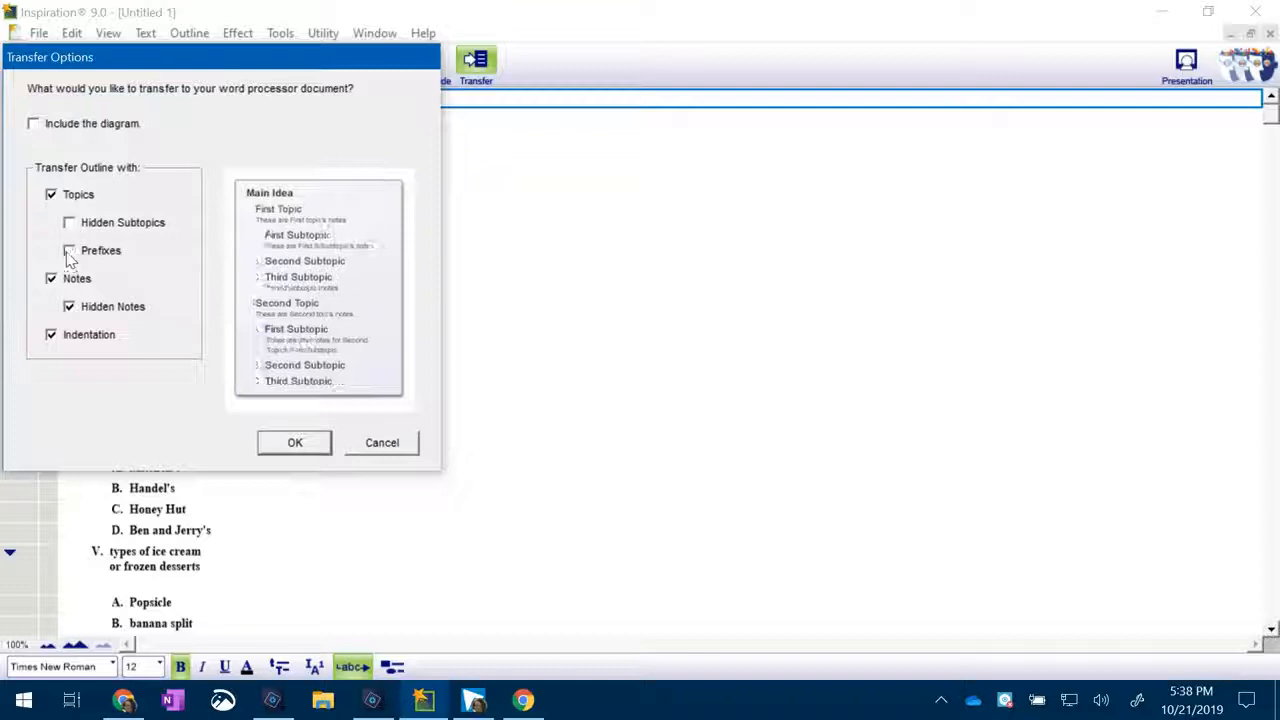
pyautogui.click(51, 279)
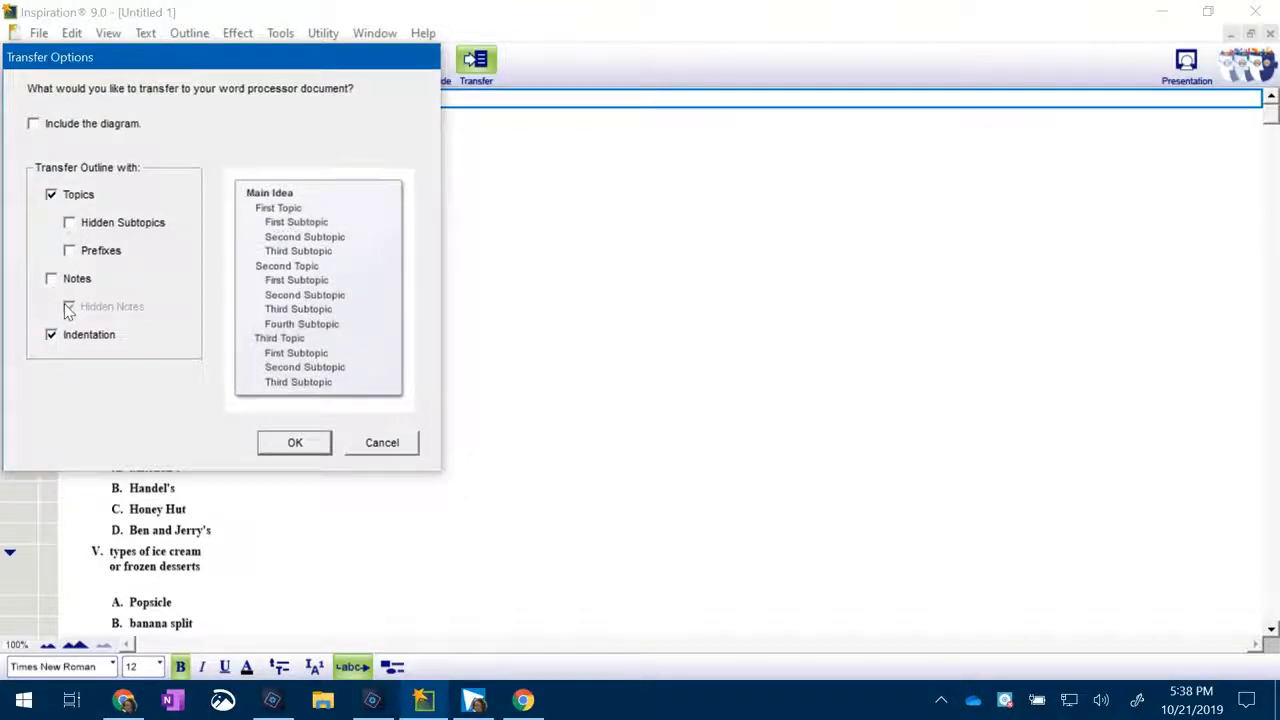
pyautogui.click(44, 338)
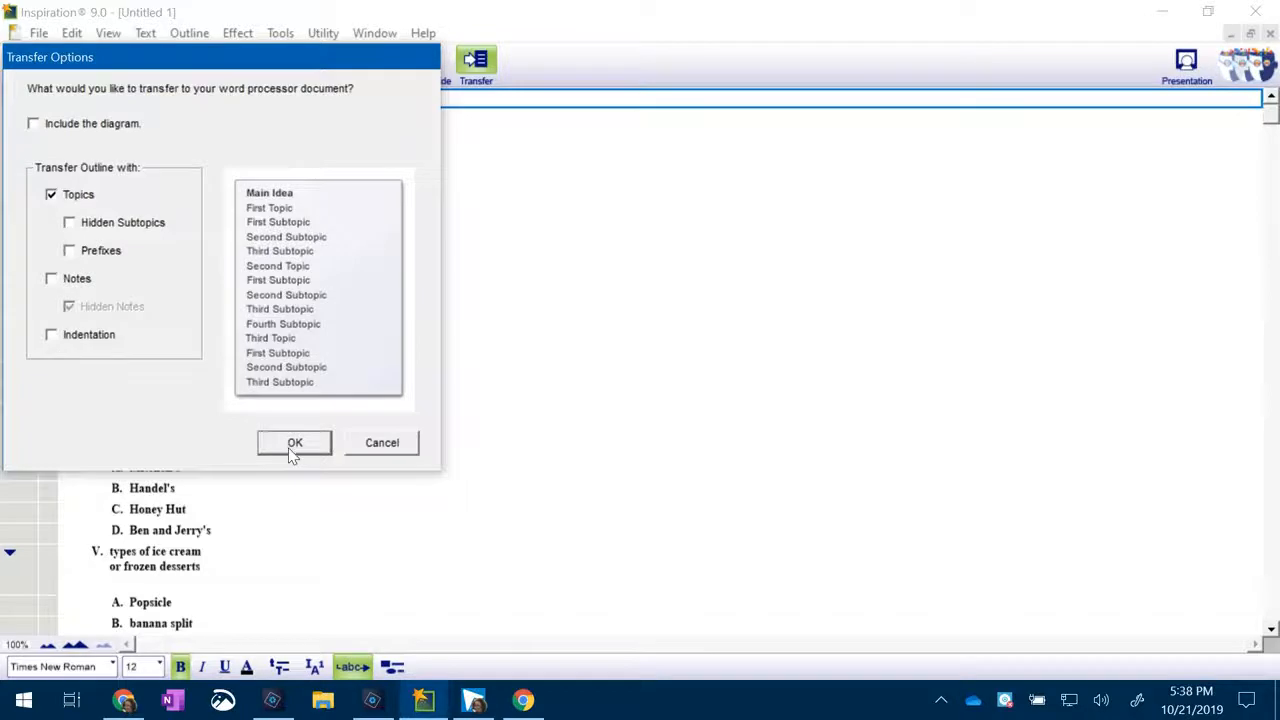
# Start the transfer and save the Inspiration document on the Desktop as Ice Cream
pyautogui.click(294, 443)
pyautogui.click(770, 420)
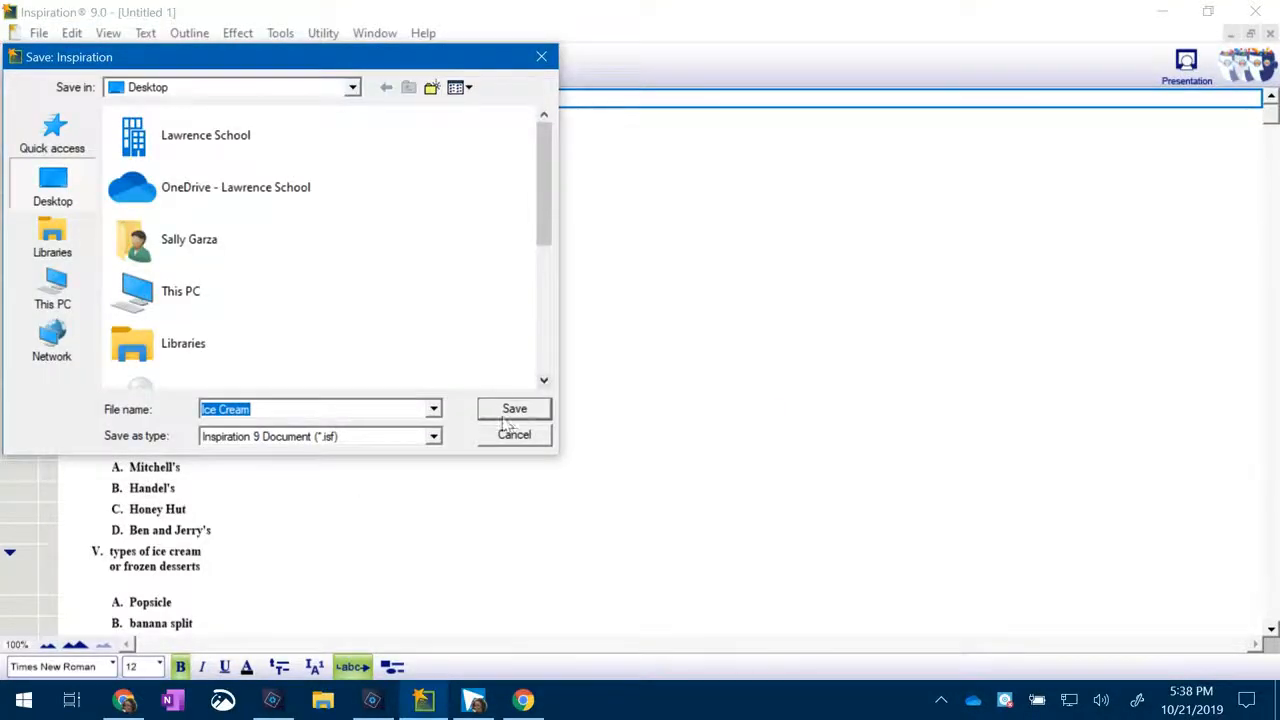
pyautogui.click(514, 409)
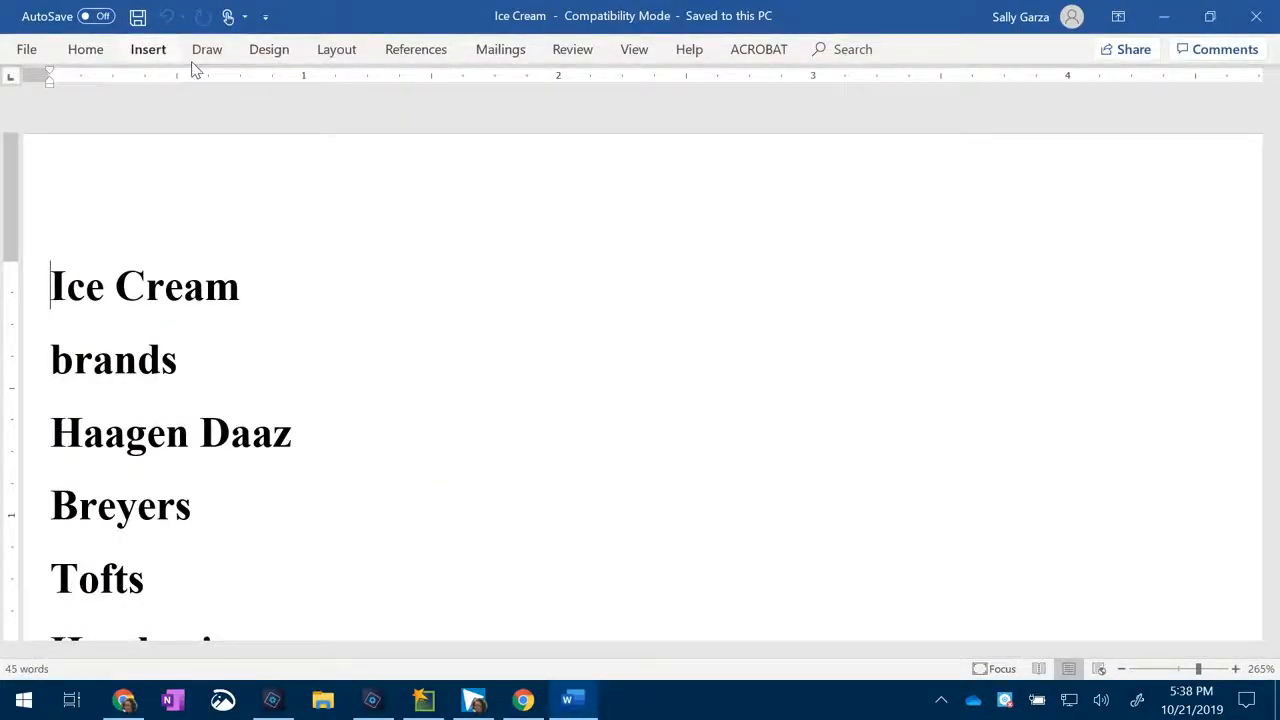
# Copy the entire topic list in the Word document, from Ice Cream through ice cream bars
pyautogui.click(1155, 669)
pyautogui.click(531, 261)
pyautogui.scroll(-1, 509, 554)
pyautogui.moveTo(519, 540); pyautogui.dragTo(437, 90)
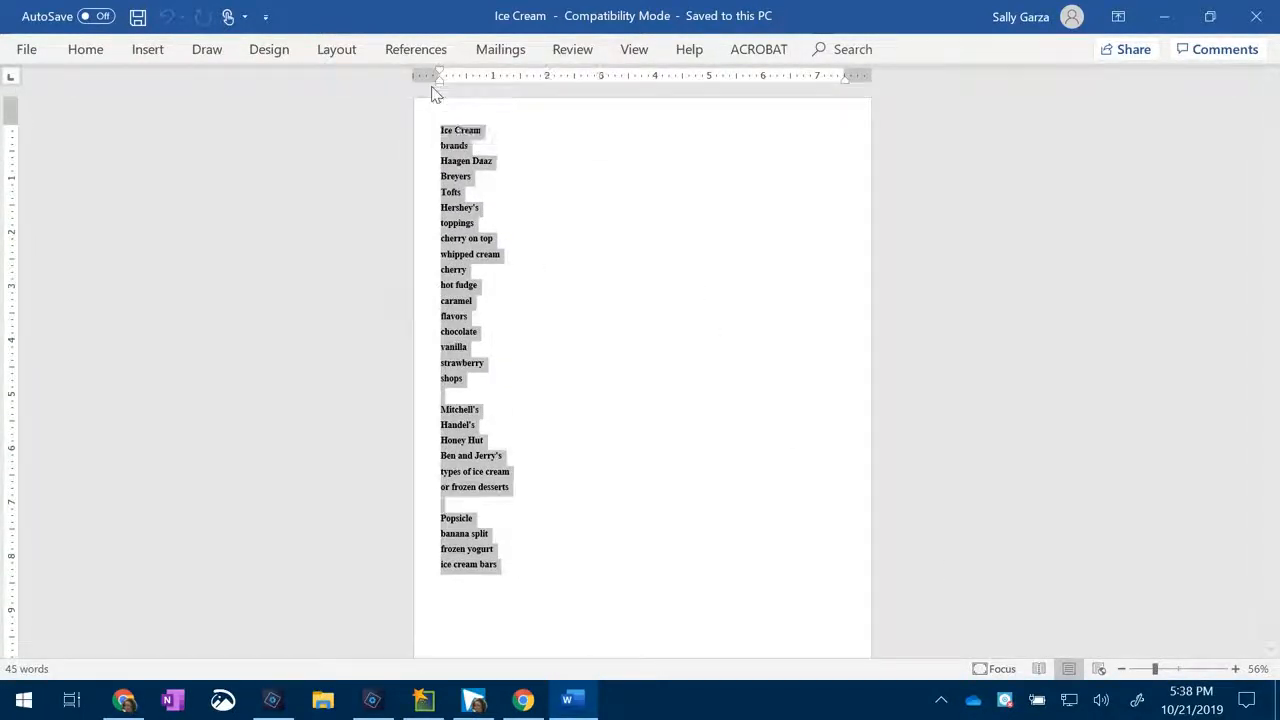
pyautogui.click(523, 701)
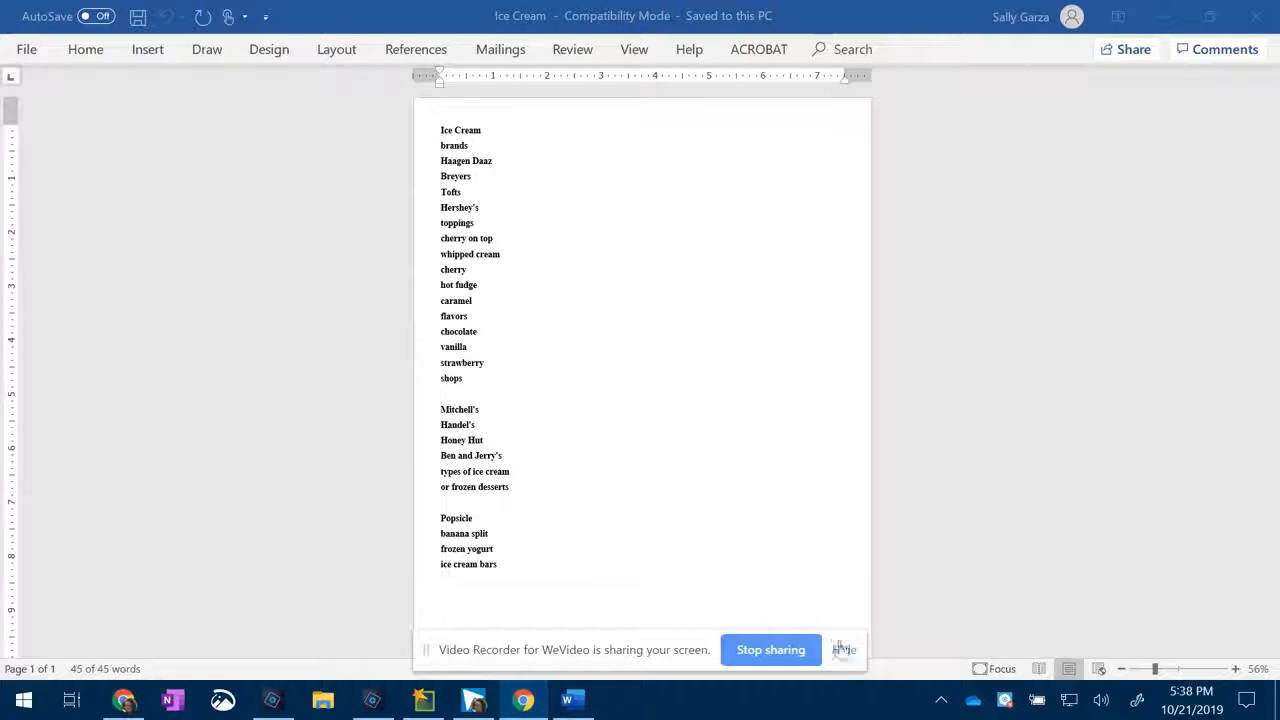
pyautogui.click(844, 649)
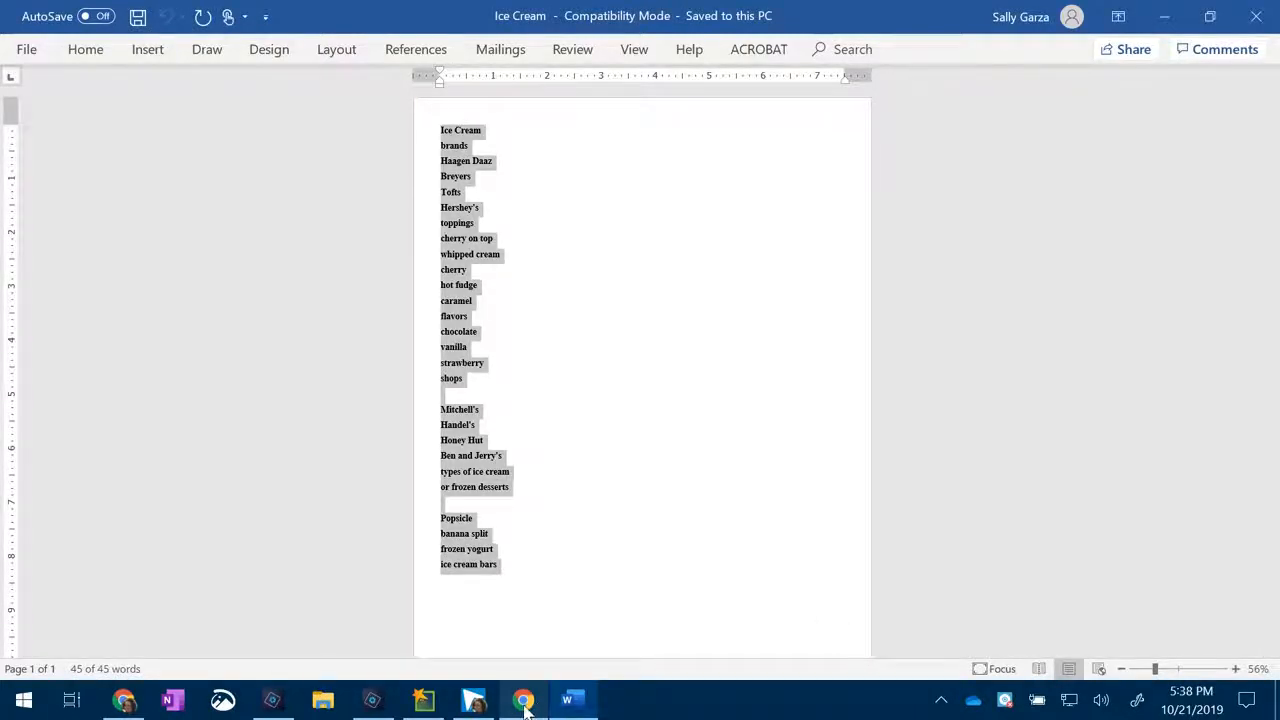
# Switch to Chrome and create a blank Google Docs document in a new browser tab
pyautogui.click(123, 700)
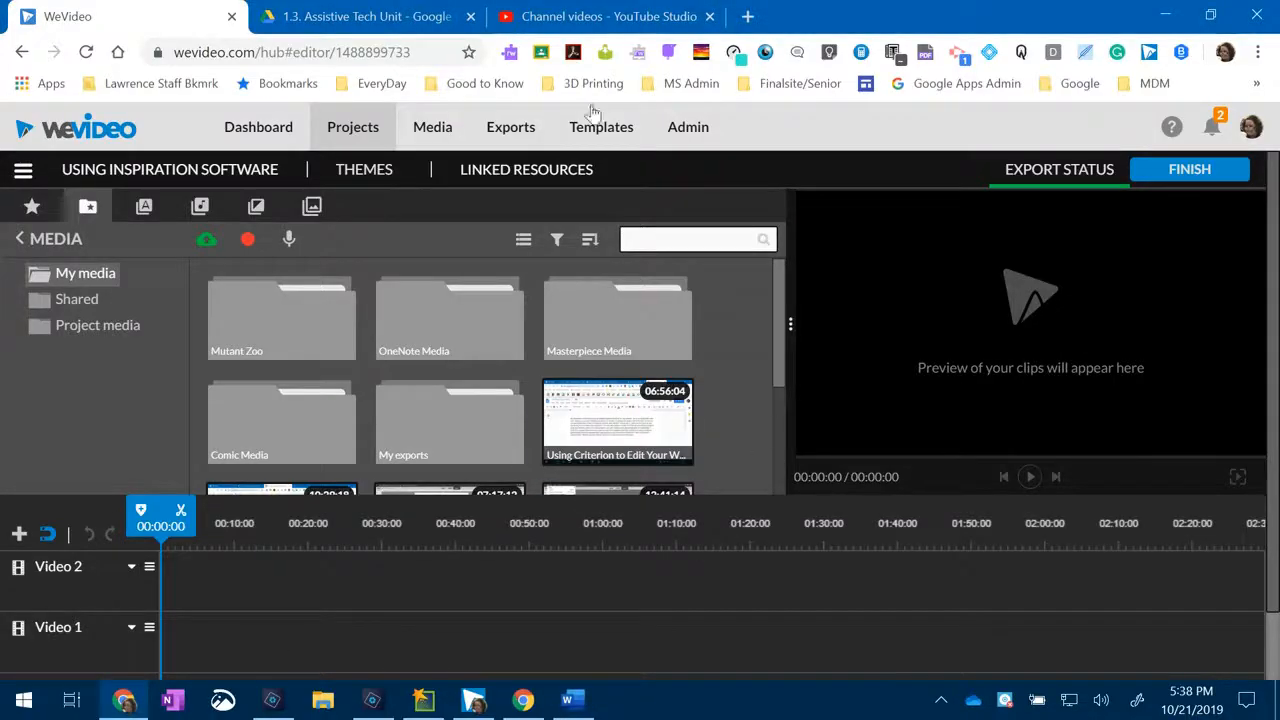
pyautogui.click(748, 16)
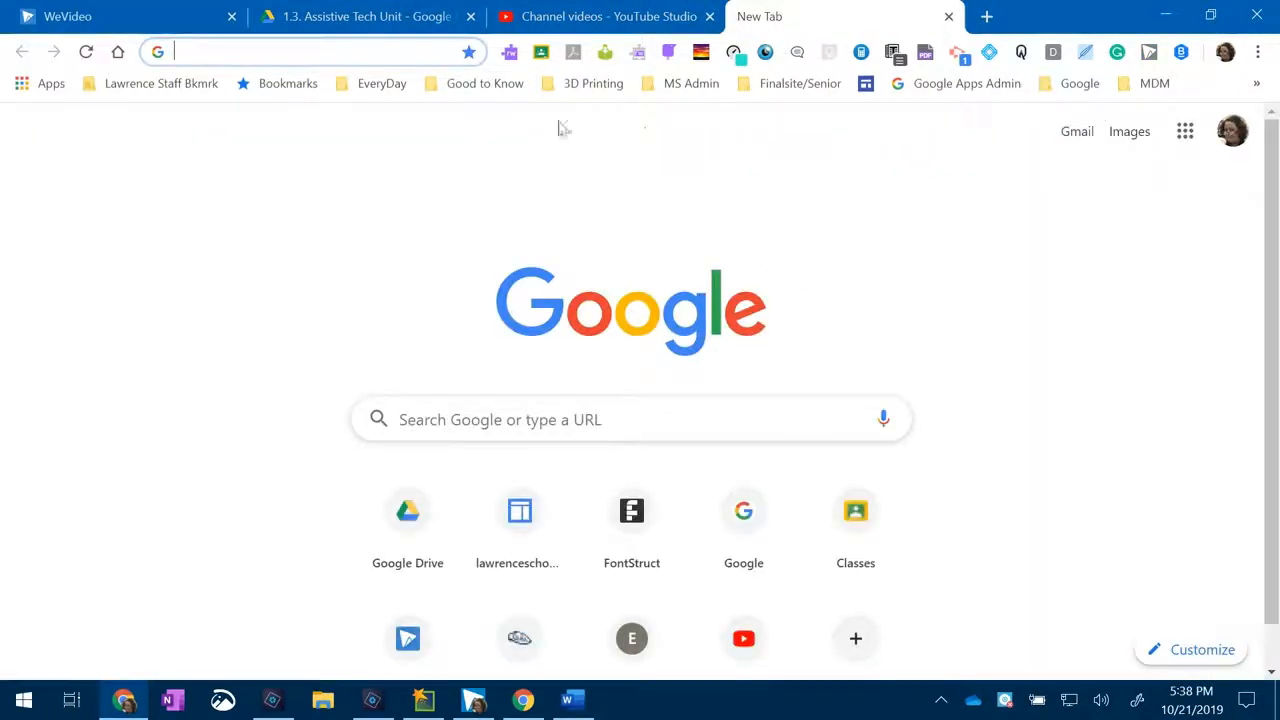
pyautogui.click(1185, 131)
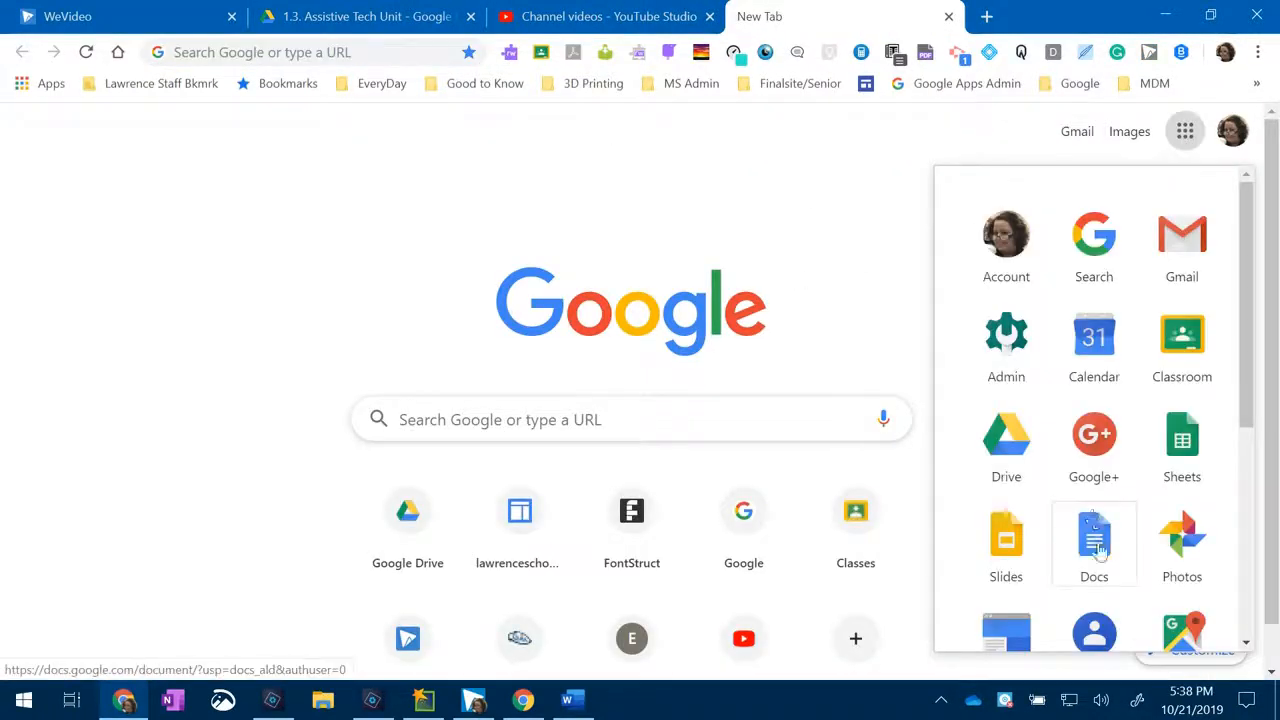
pyautogui.click(1095, 545)
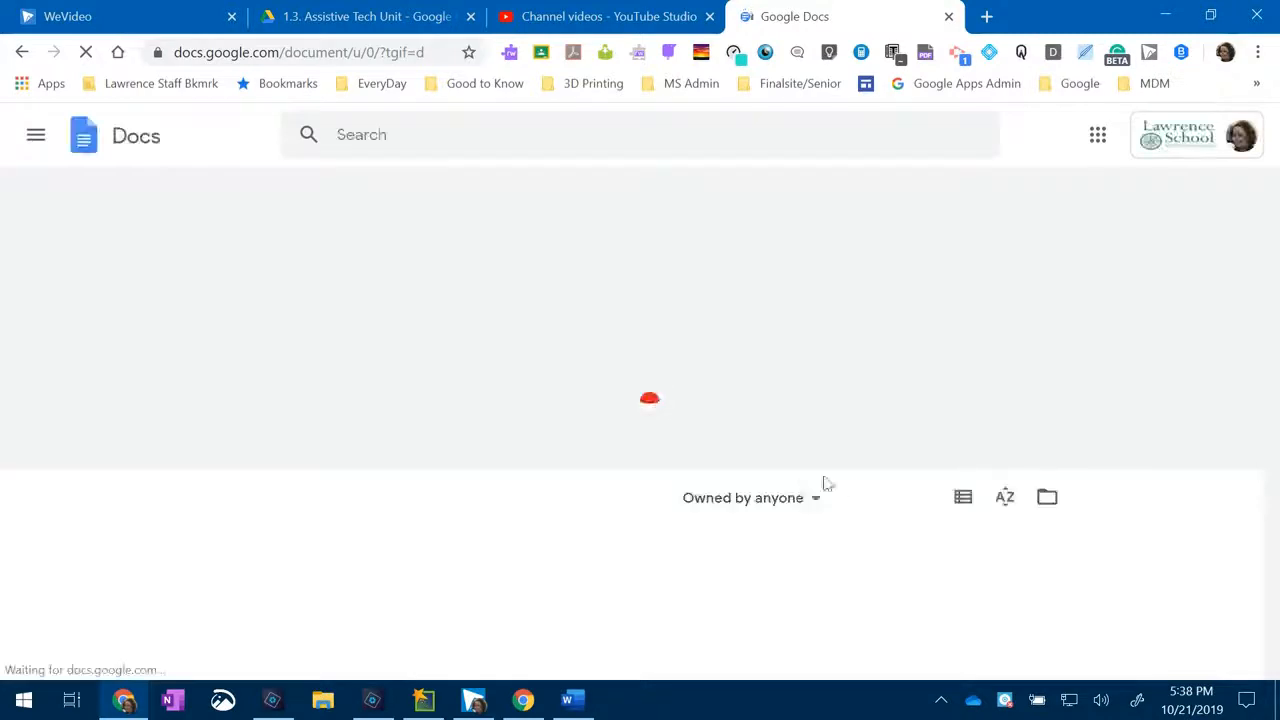
pyautogui.click(246, 296)
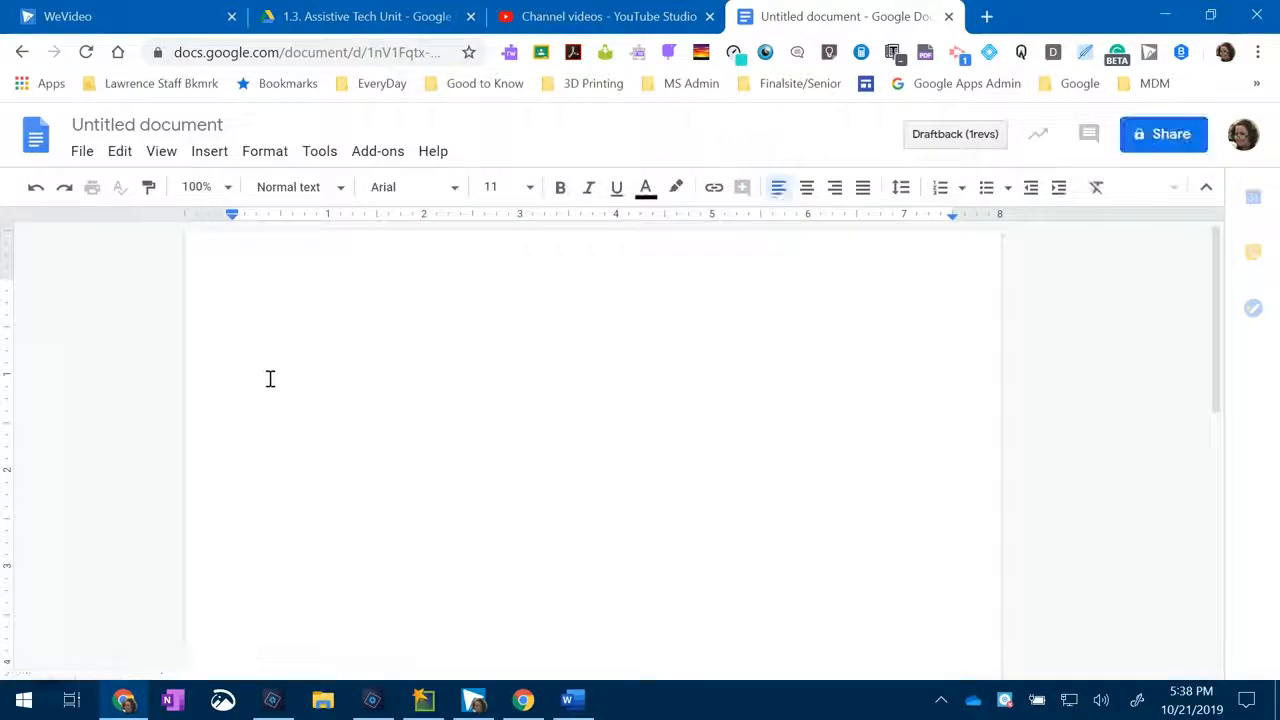
# Paste the copied ice cream topic list into the blank Google Docs document and return to its beginning
pyautogui.hotkey('ctrl', 'v')
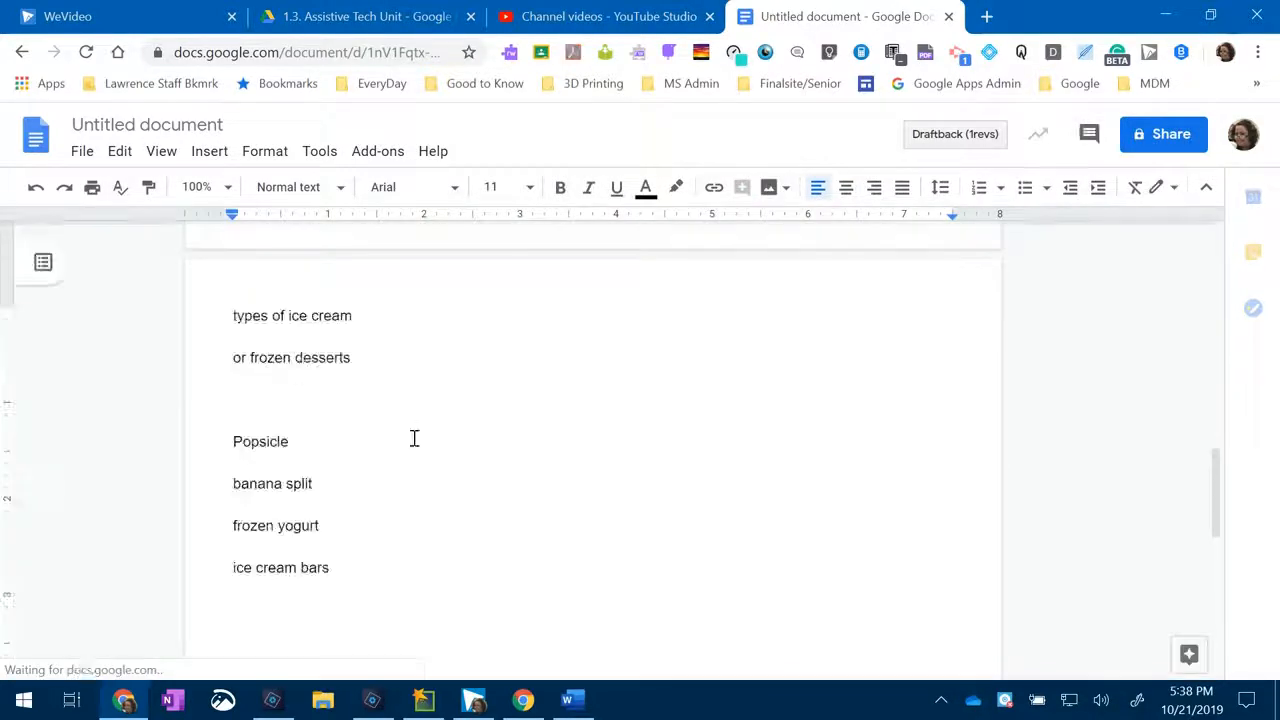
pyautogui.scroll(5, 414, 440)
pyautogui.scroll(5, 420, 444)
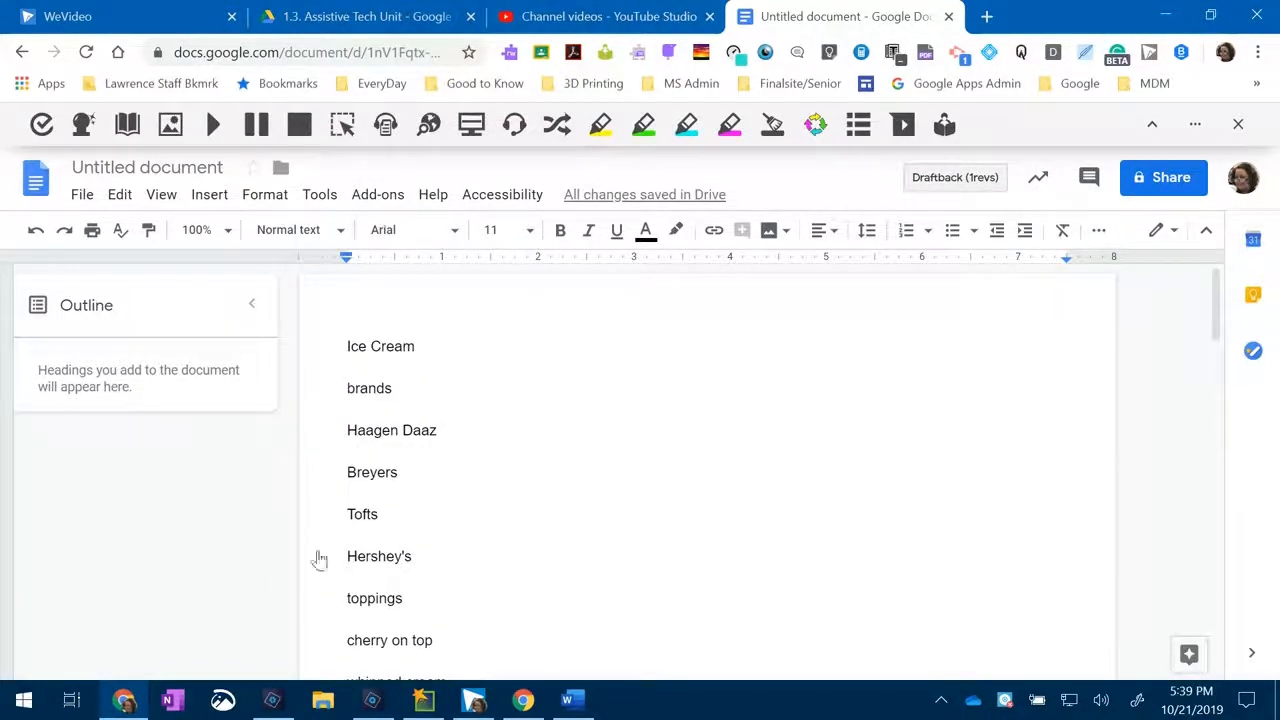
# Switch to Inspiration's diagram view, search the symbols for "ice cream" and change the Ice Cream topic to the pink cone with the tan waffle pattern
pyautogui.click(424, 703)
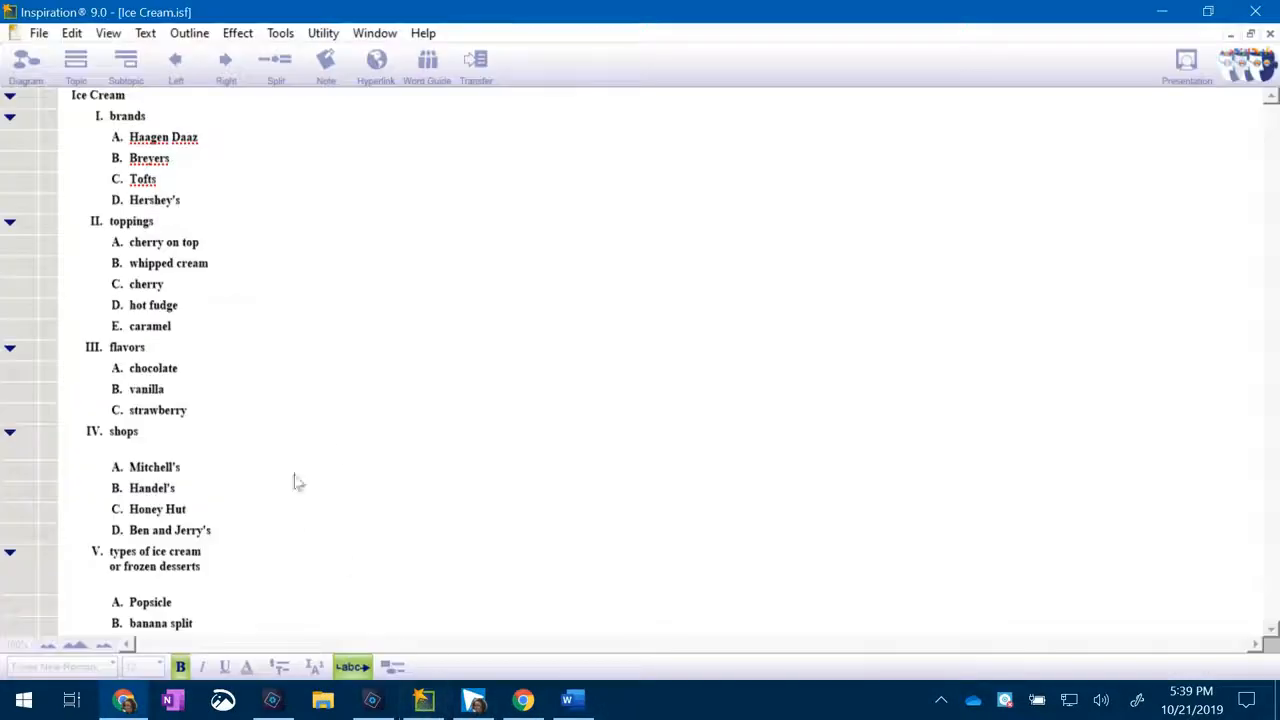
pyautogui.click(26, 64)
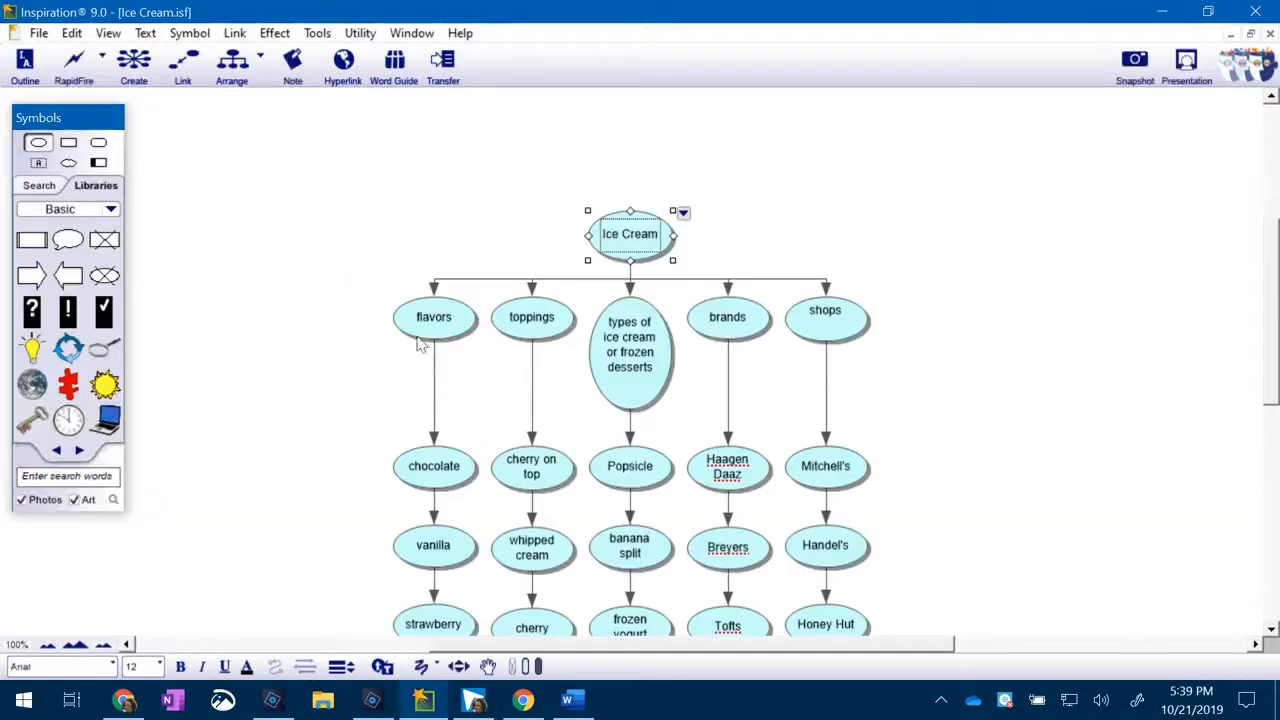
pyautogui.click(628, 241)
pyautogui.click(663, 237)
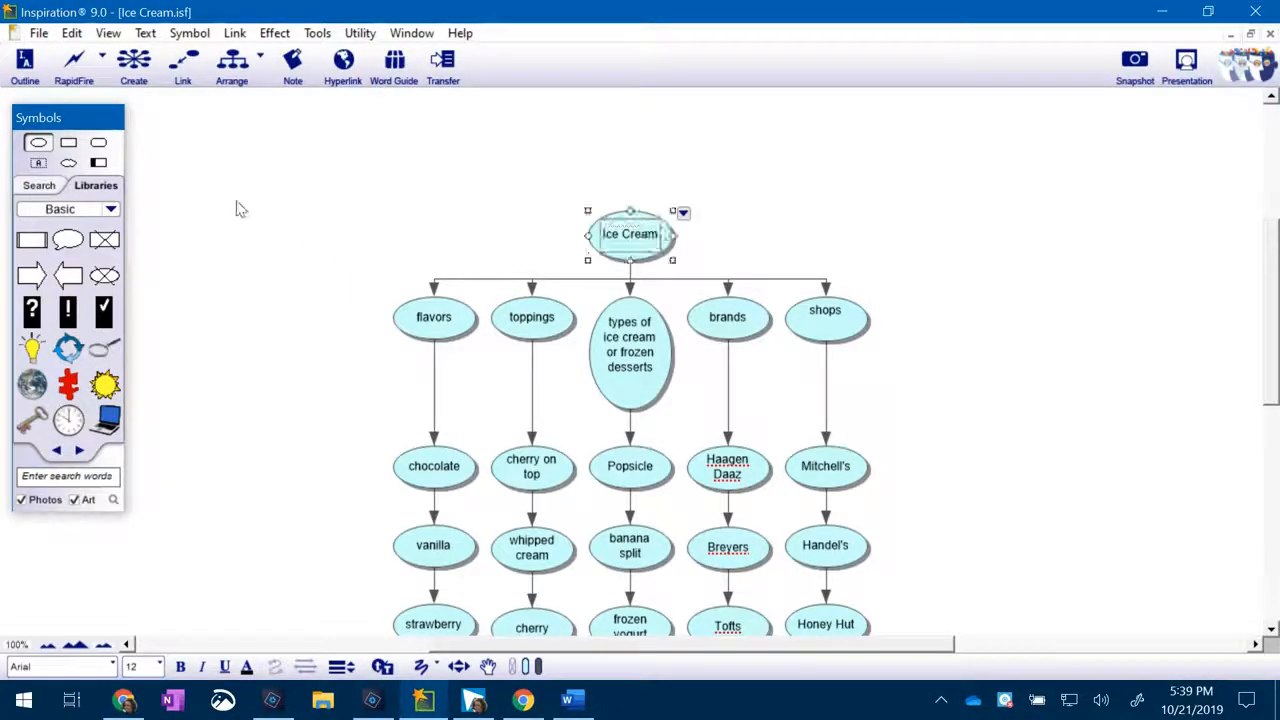
pyautogui.click(43, 475)
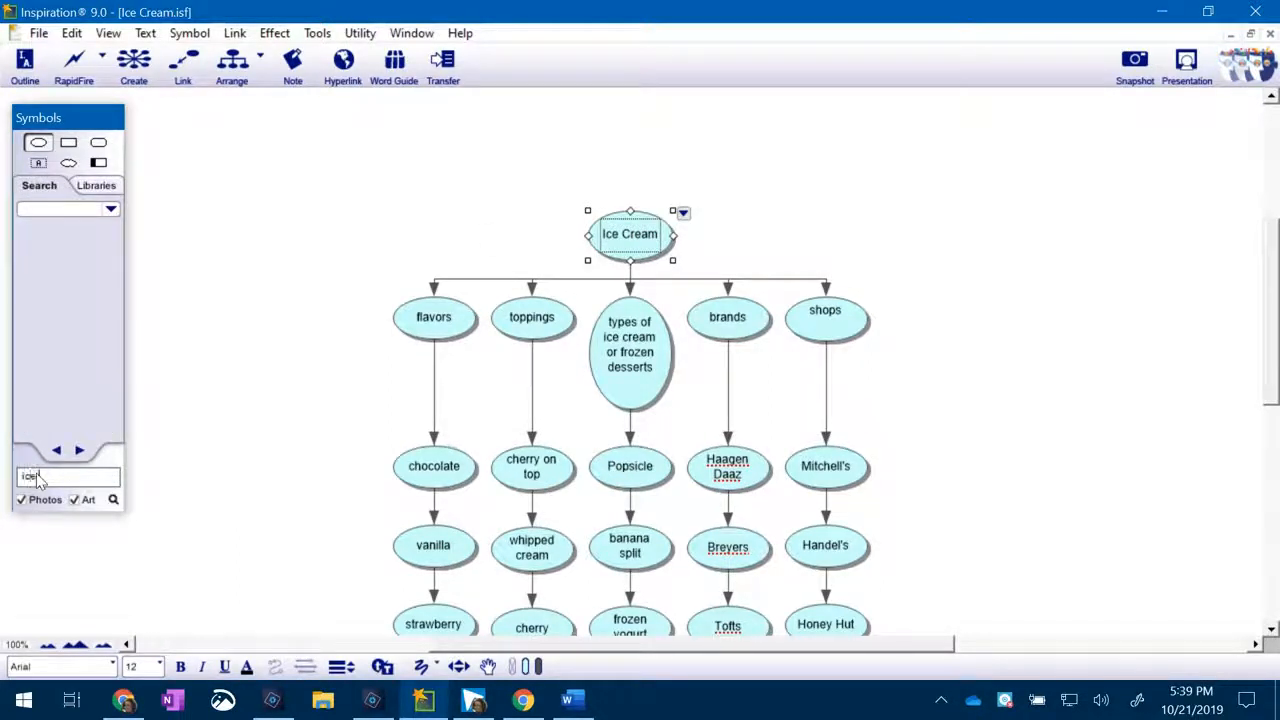
pyautogui.press('Return')
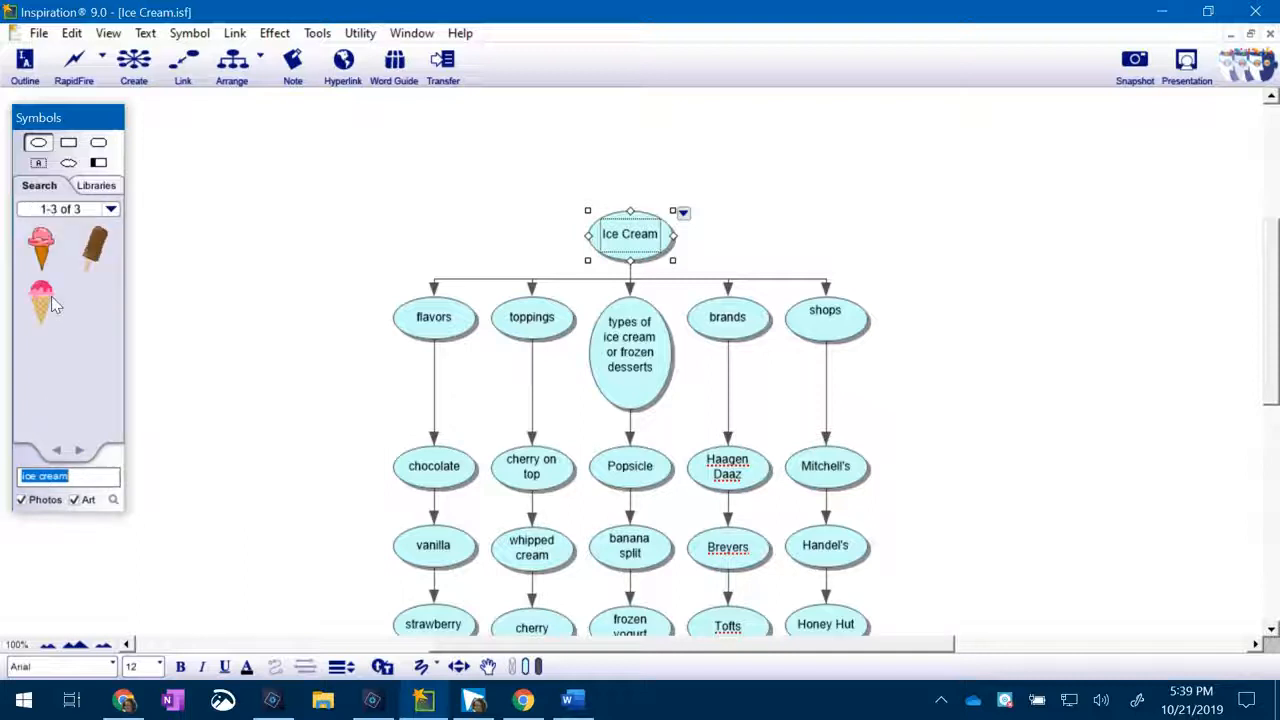
pyautogui.click(41, 300)
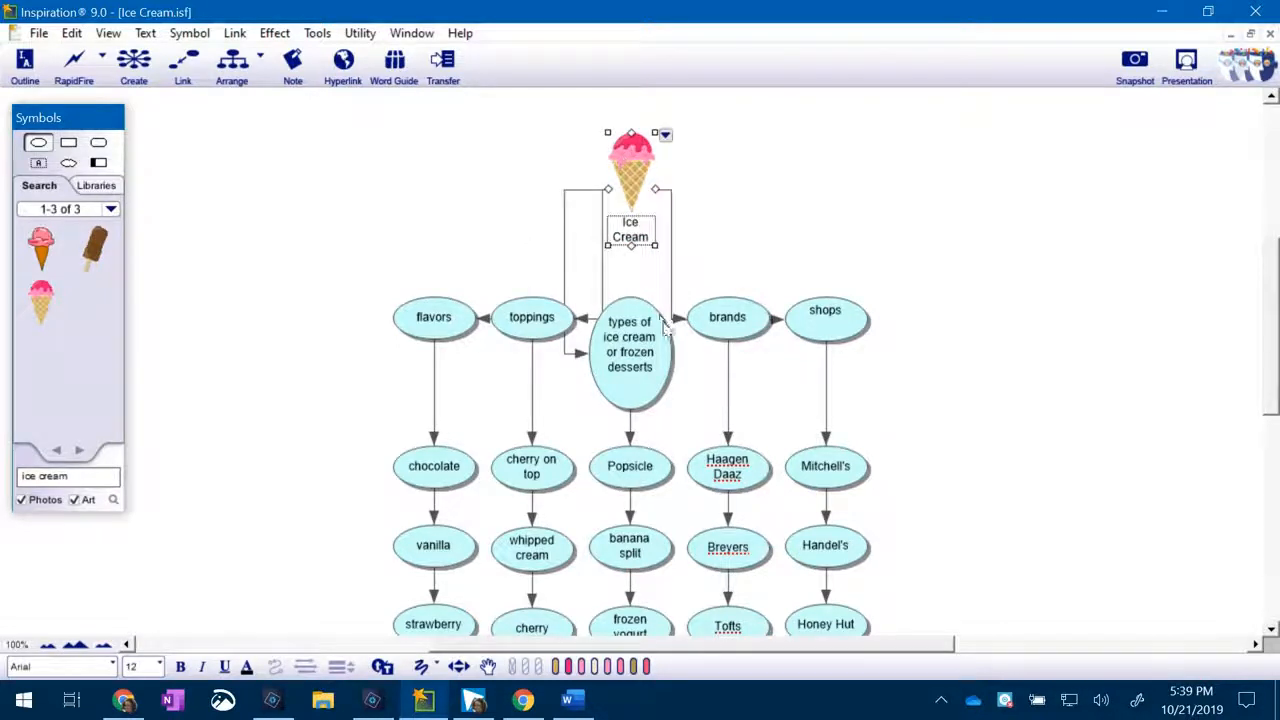
# Arrange the diagram as a Web around the Ice Cream symbol and clear the selection
pyautogui.click(260, 62)
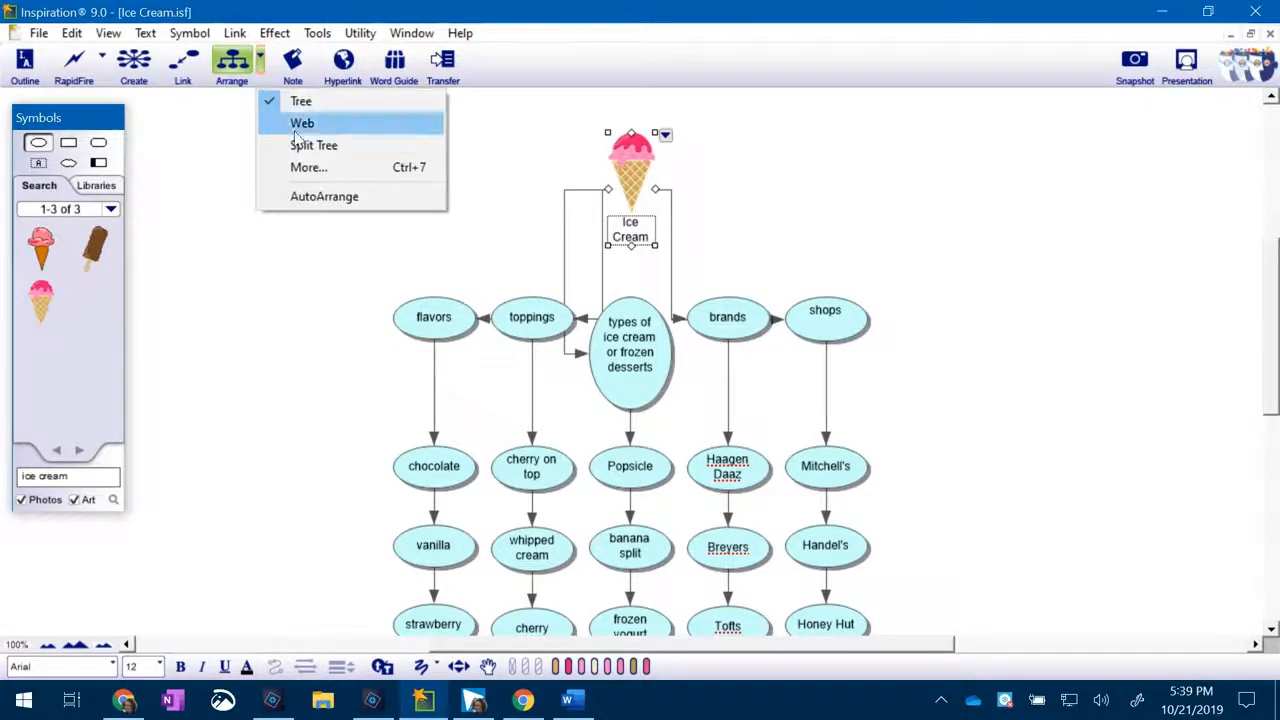
pyautogui.click(295, 131)
pyautogui.click(1071, 330)
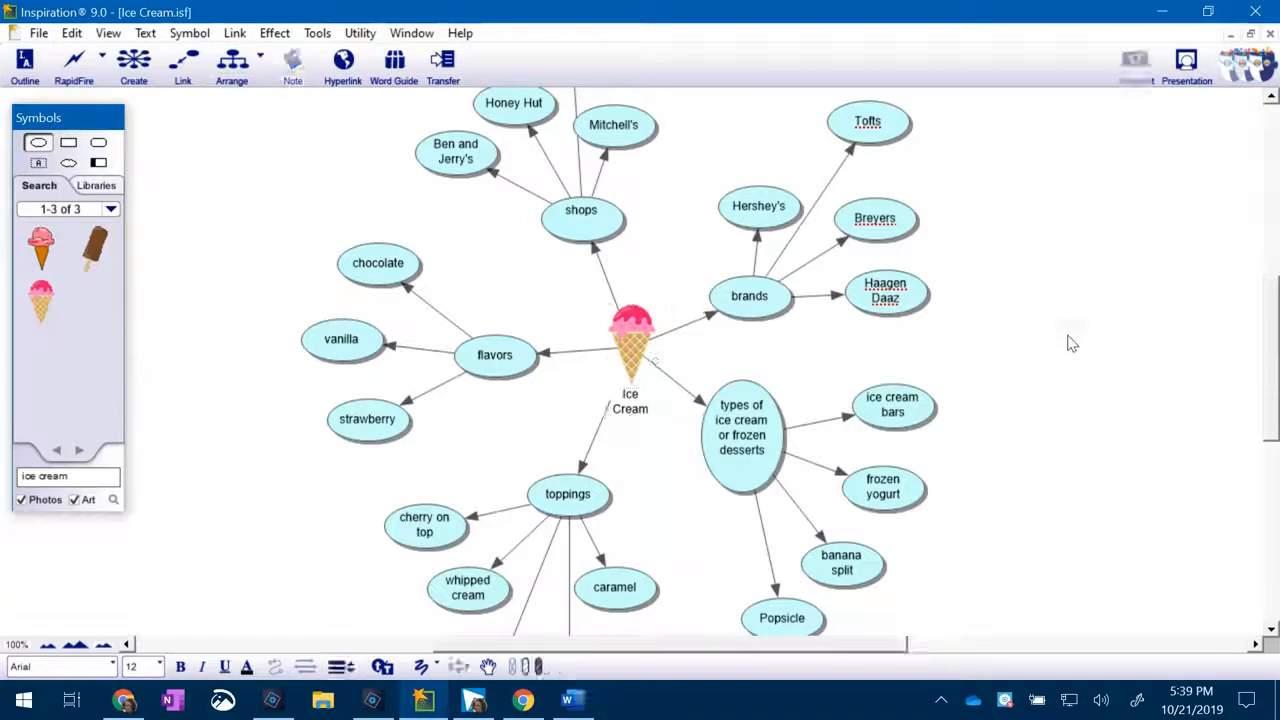
# Fill the flavors group with yellow and the types of ice cream or frozen desserts group with muted green
pyautogui.click(530, 345)
pyautogui.moveTo(294, 222); pyautogui.dragTo(538, 455)
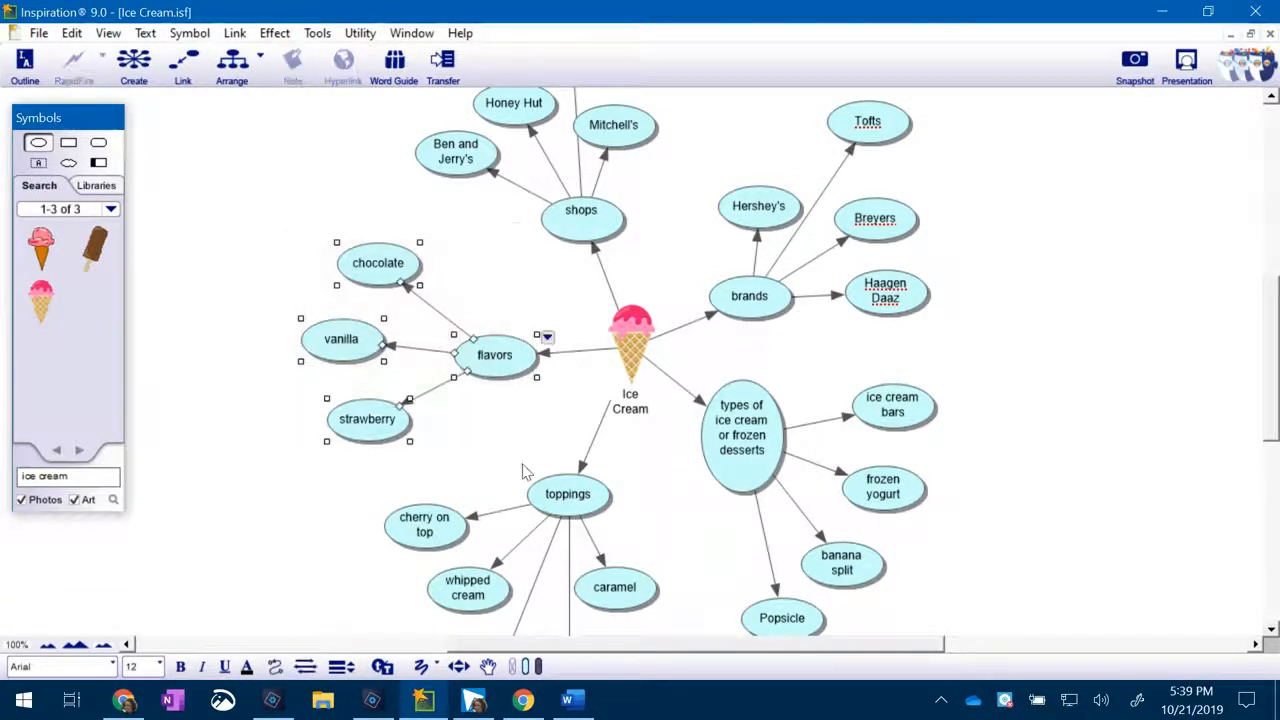
pyautogui.click(524, 666)
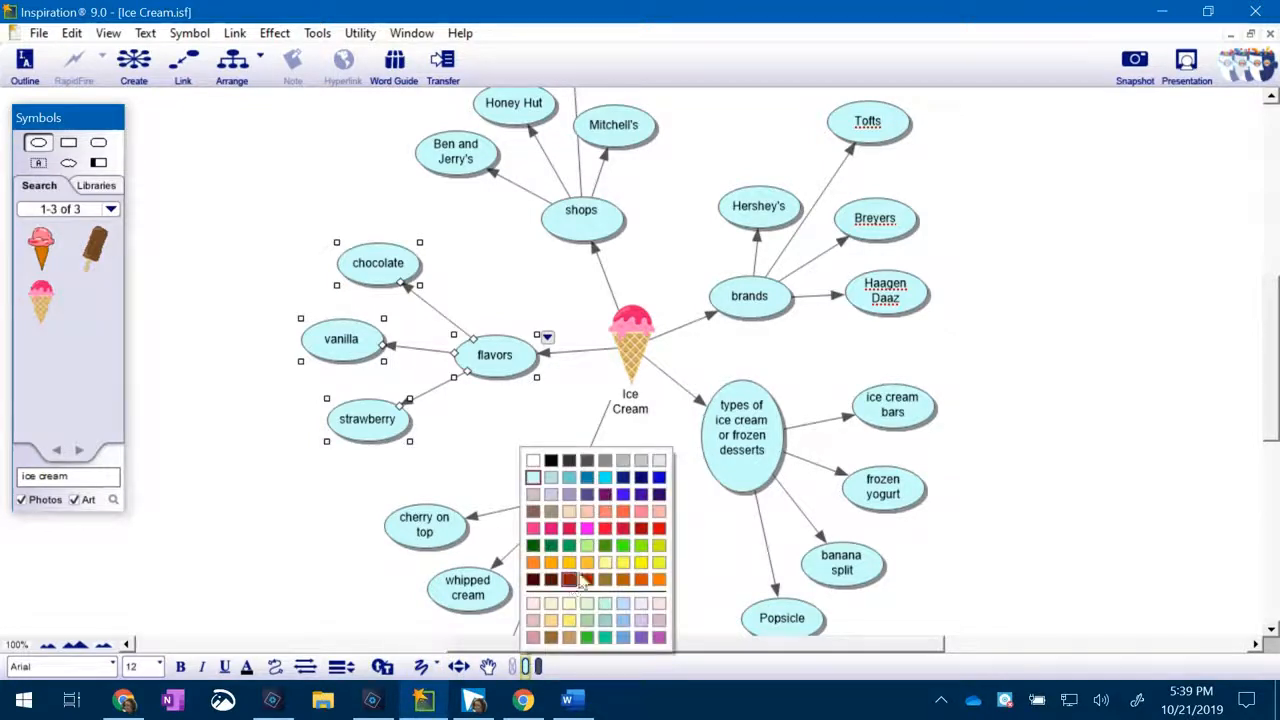
pyautogui.click(620, 568)
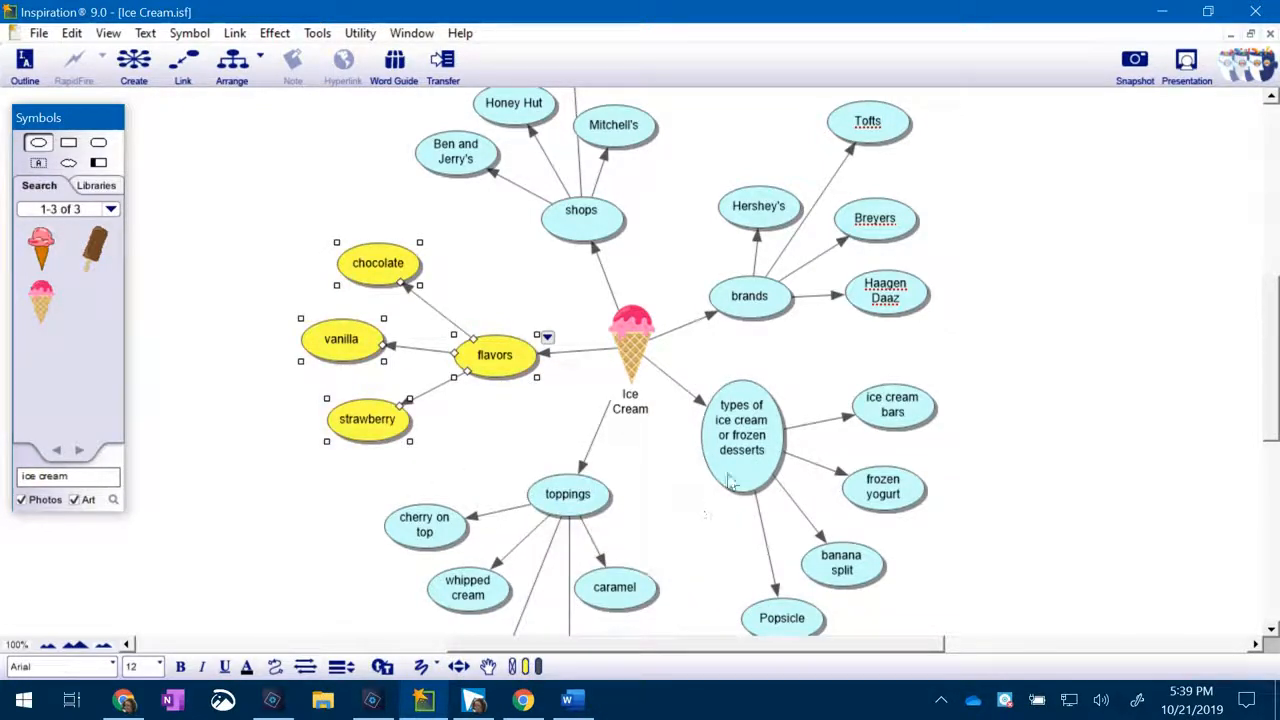
pyautogui.moveTo(706, 360); pyautogui.dragTo(1004, 650)
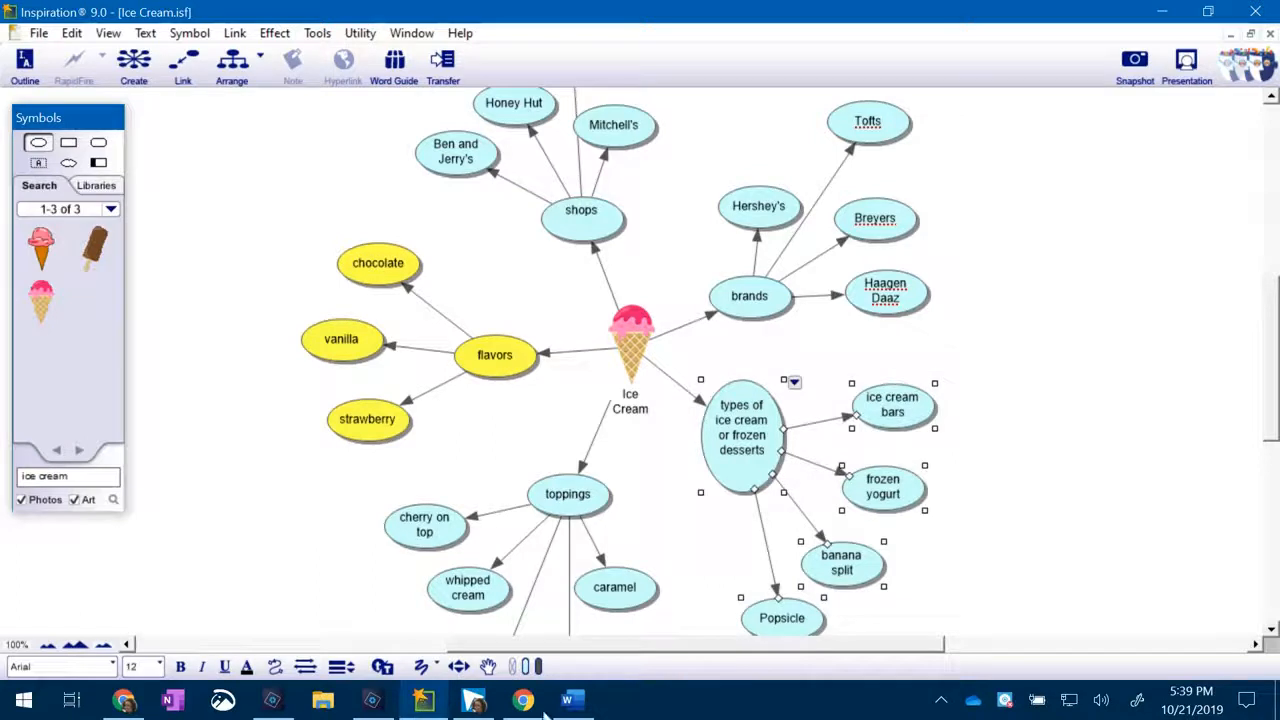
pyautogui.click(524, 666)
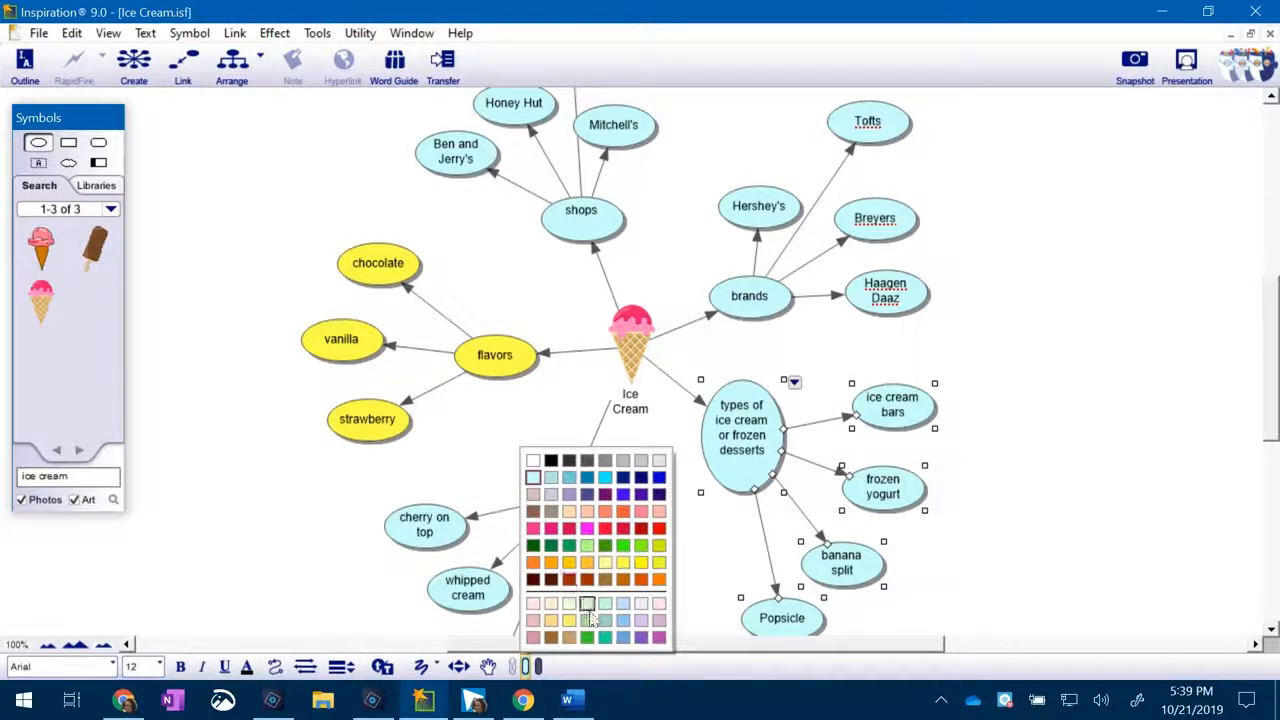
pyautogui.click(588, 621)
# Fill the brands group with magenta and the shops group with peach
pyautogui.scroll(3, 920, 400)
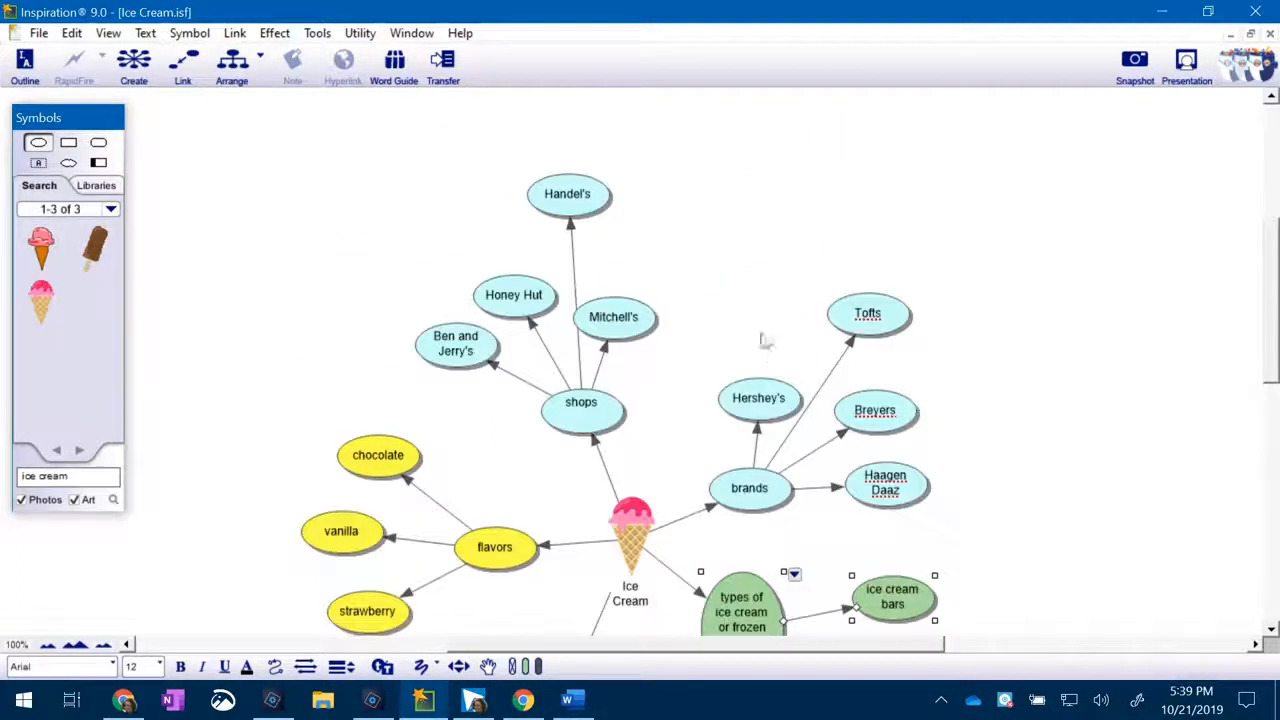
pyautogui.moveTo(738, 288); pyautogui.dragTo(962, 524)
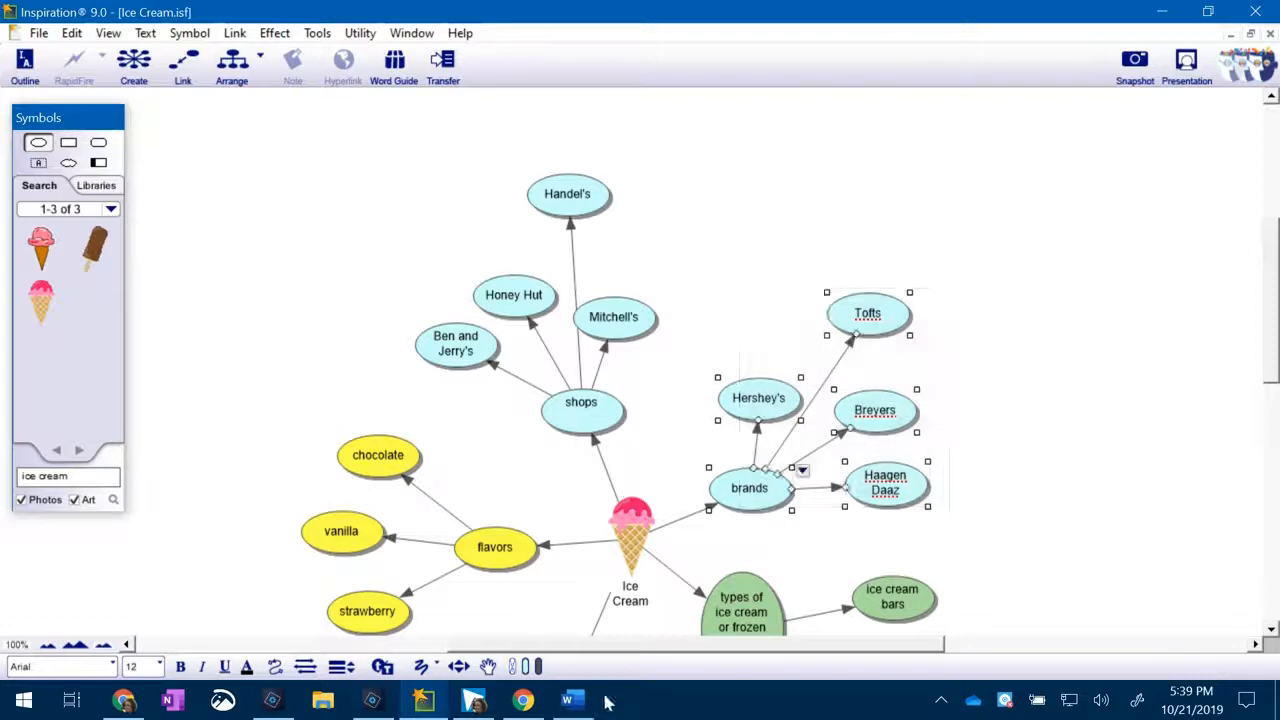
pyautogui.click(524, 666)
pyautogui.click(588, 530)
pyautogui.moveTo(447, 141); pyautogui.dragTo(648, 432)
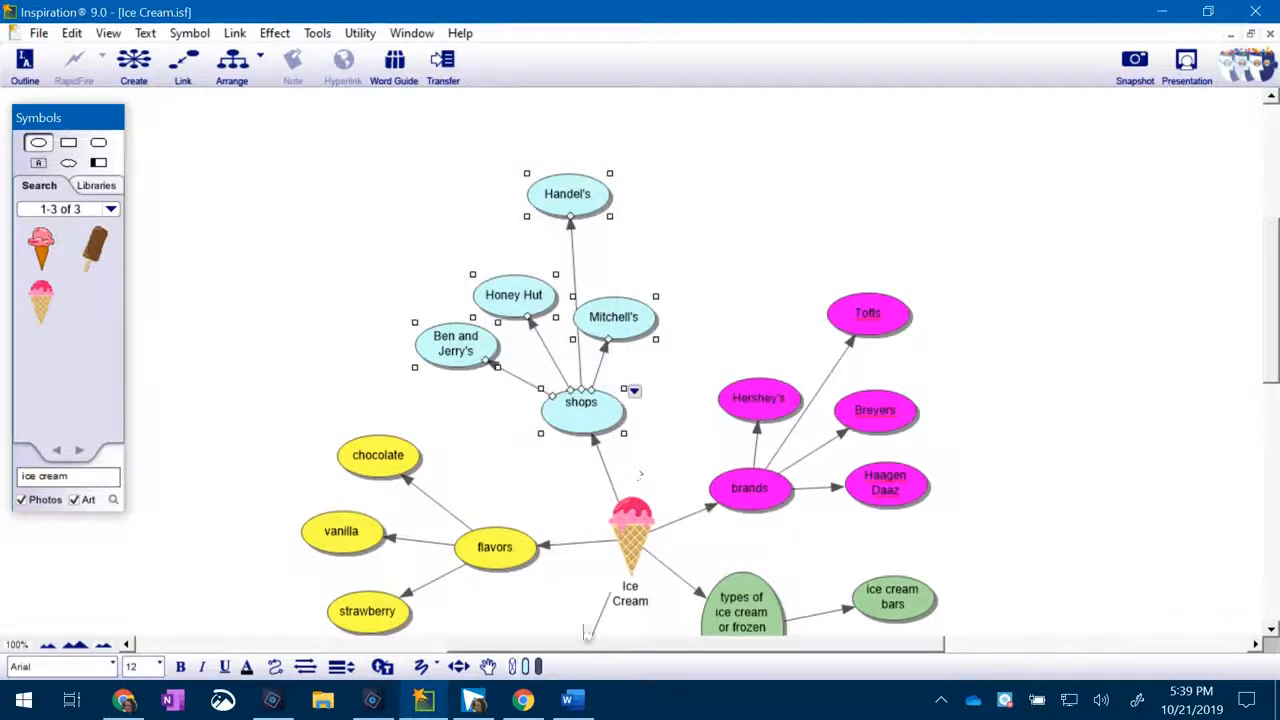
pyautogui.click(537, 665)
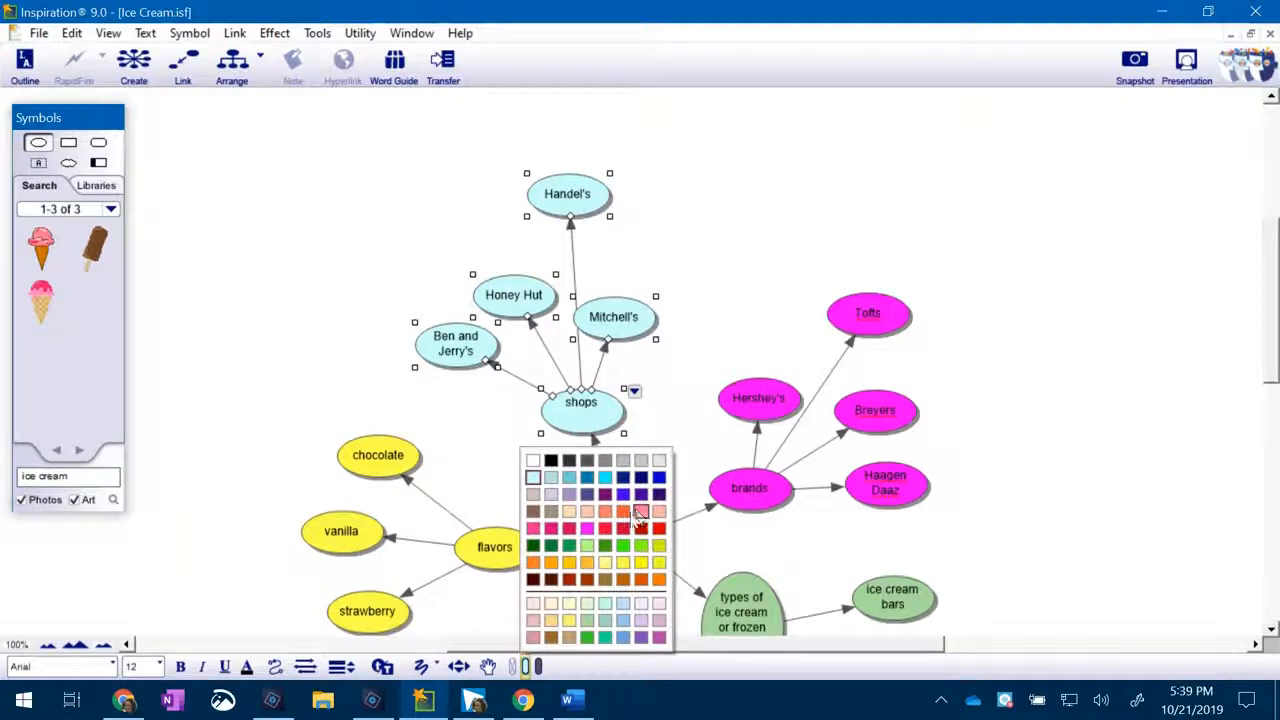
pyautogui.click(590, 512)
# Fill the toppings symbol and its five subtopics with golden orange, then clear the selection
pyautogui.scroll(-6, 617, 497)
pyautogui.scroll(2, 576, 437)
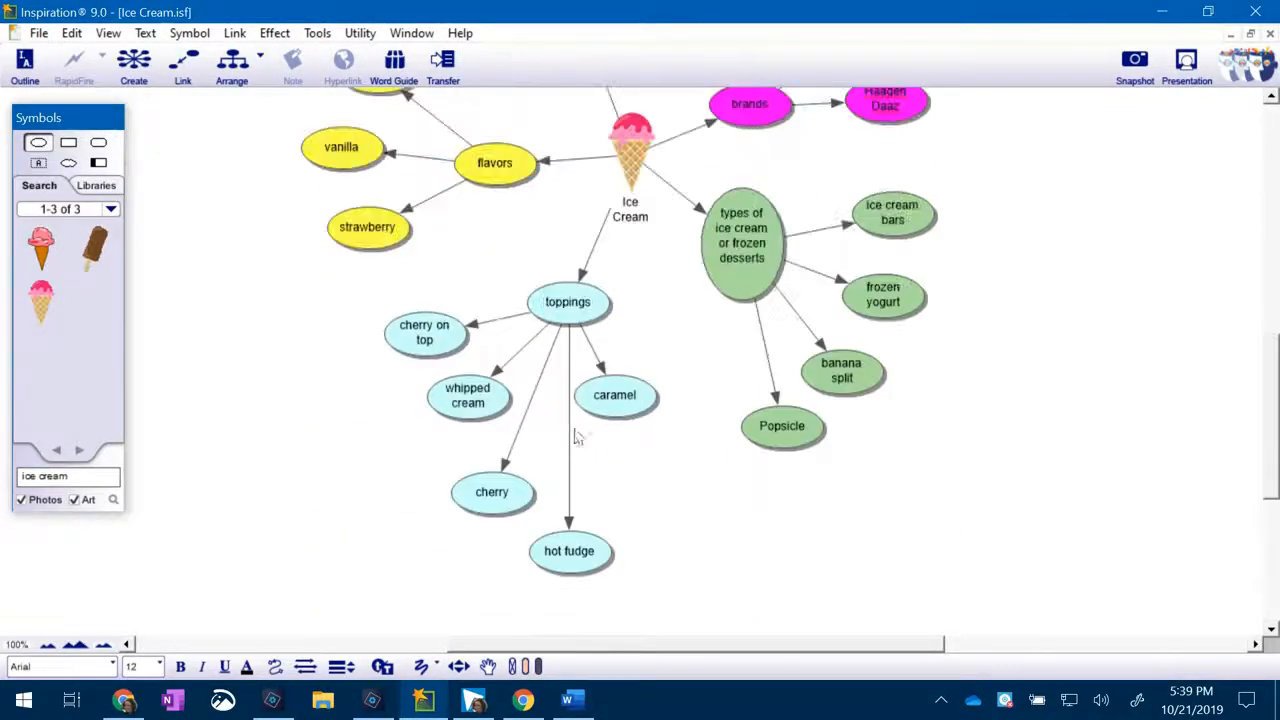
pyautogui.moveTo(400, 273); pyautogui.dragTo(665, 628)
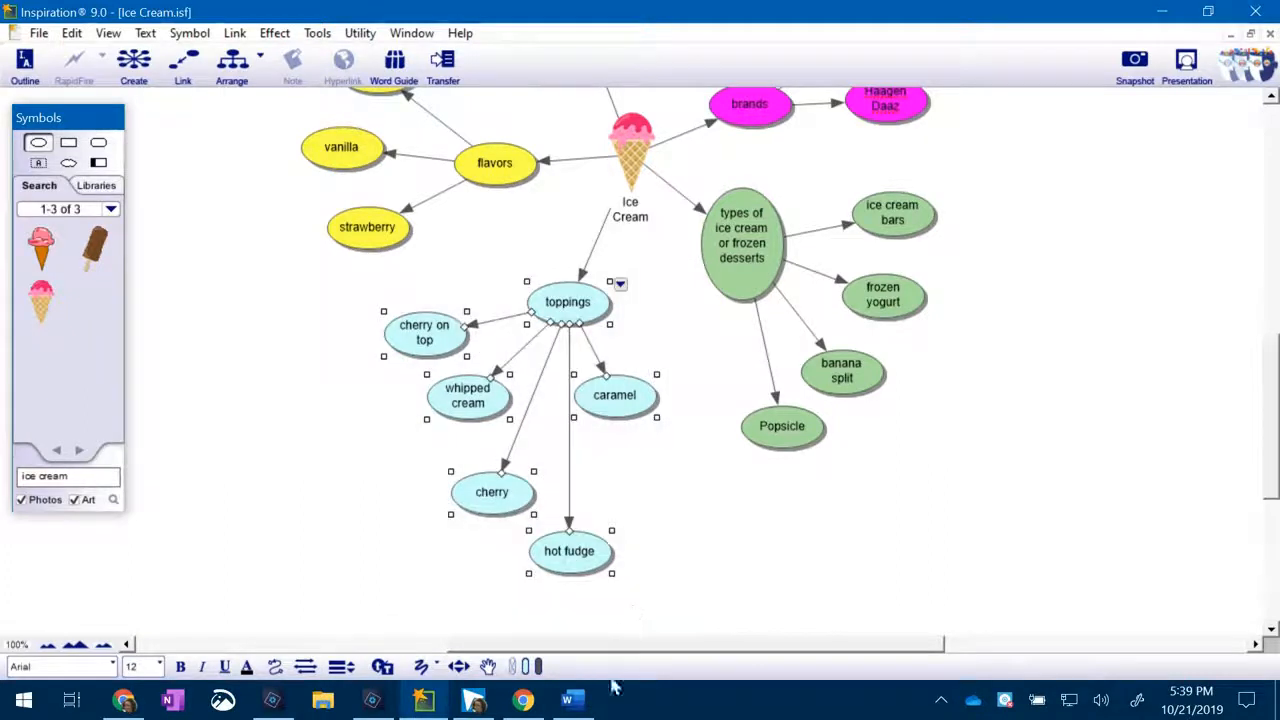
pyautogui.click(525, 665)
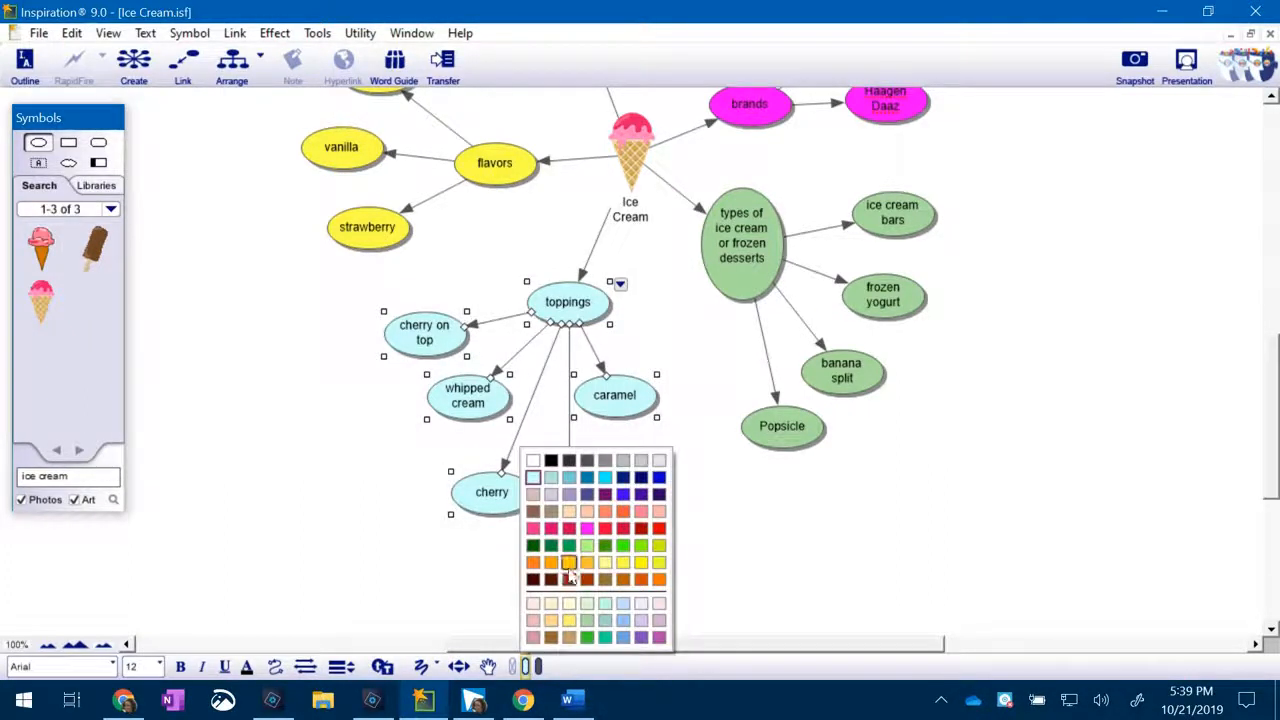
pyautogui.click(568, 562)
pyautogui.click(852, 545)
# Look over the color-coded web and save the changes to the existing Ice Cream document
pyautogui.scroll(3, 843, 560)
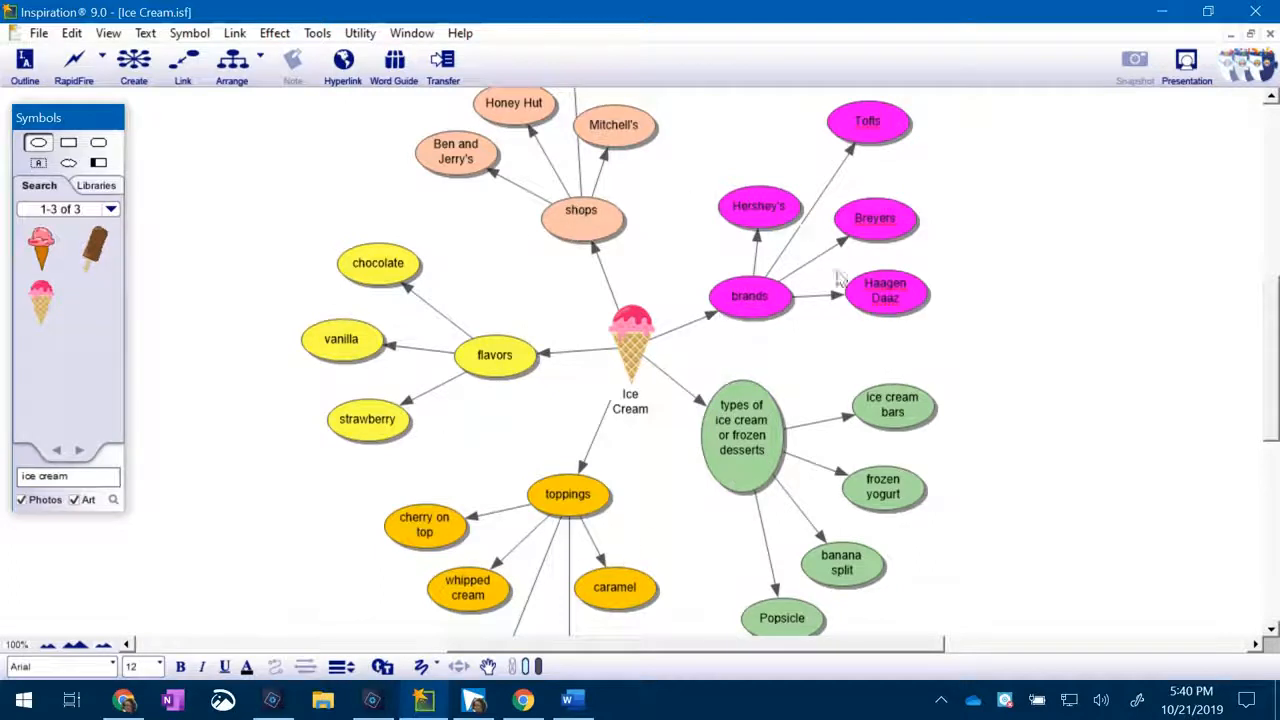
pyautogui.scroll(-3, 613, 635)
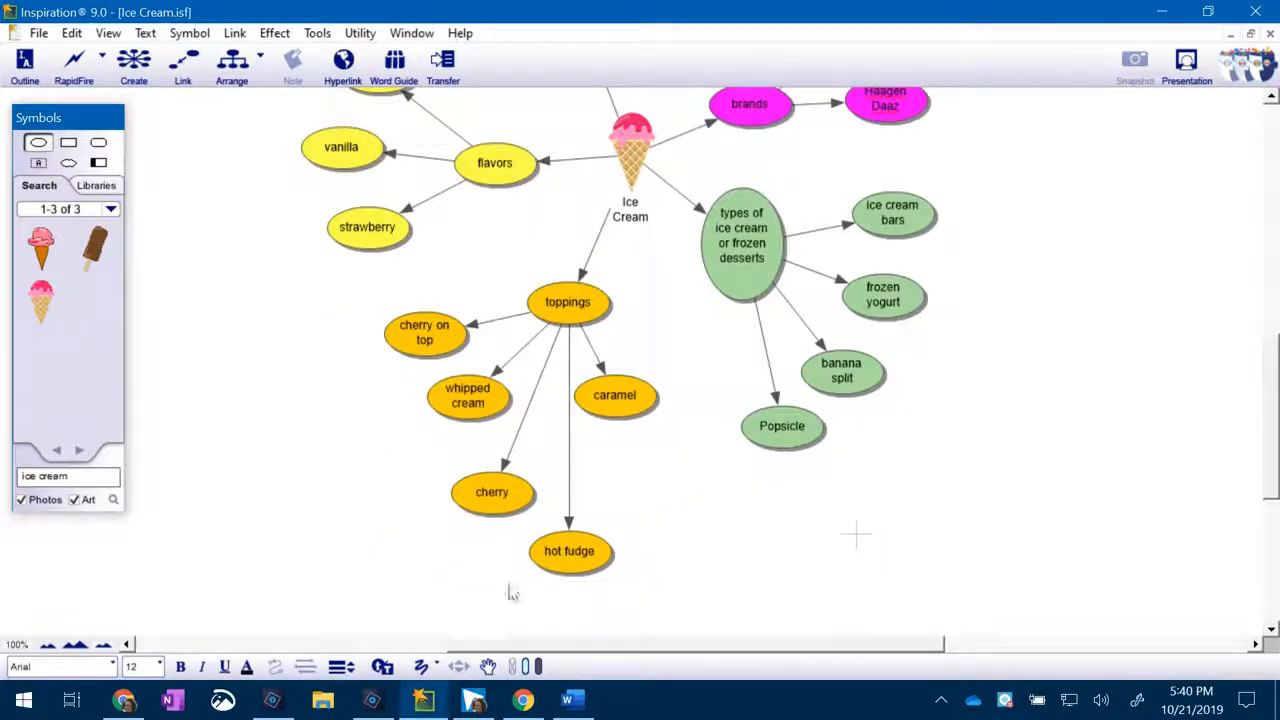
pyautogui.scroll(3, 508, 591)
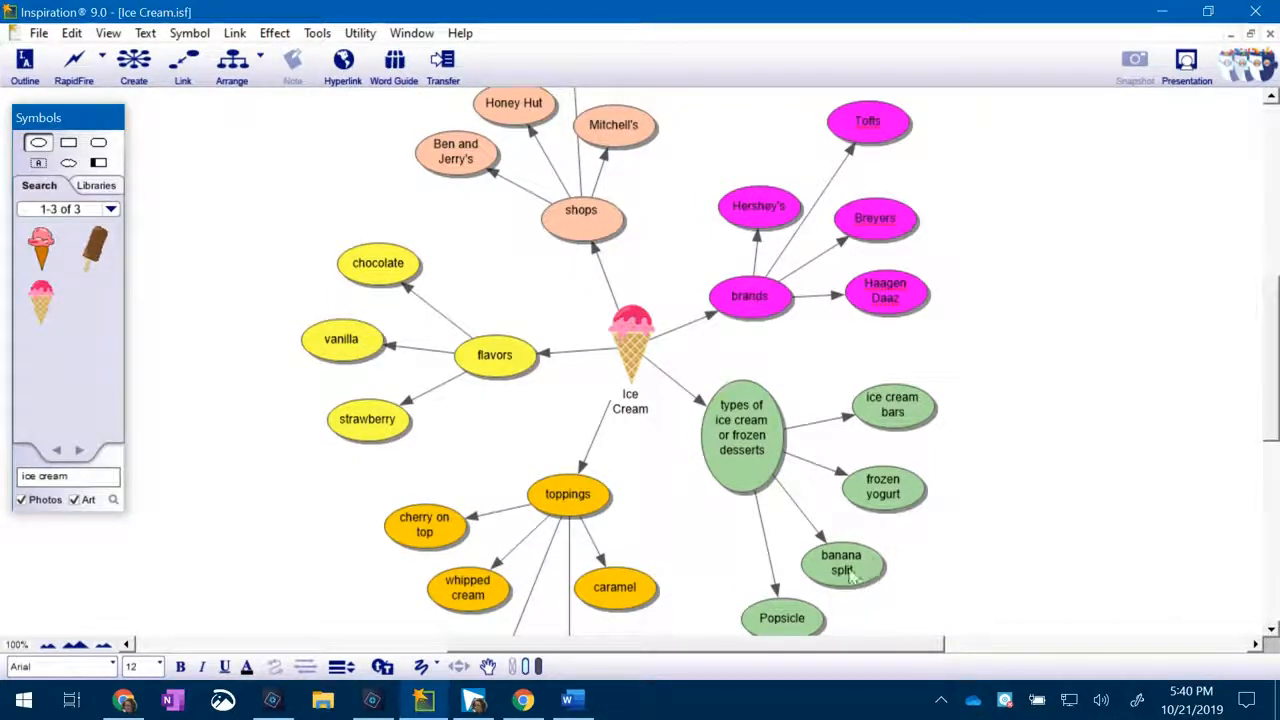
pyautogui.click(37, 34)
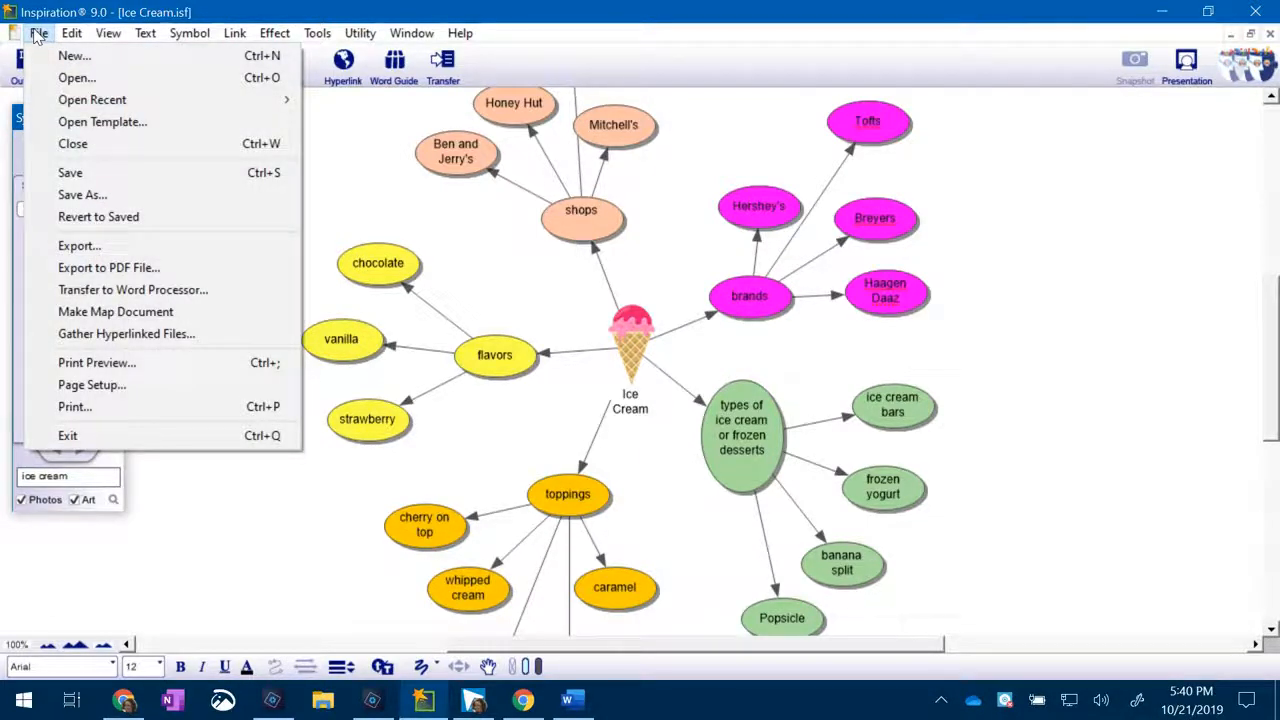
pyautogui.click(105, 176)
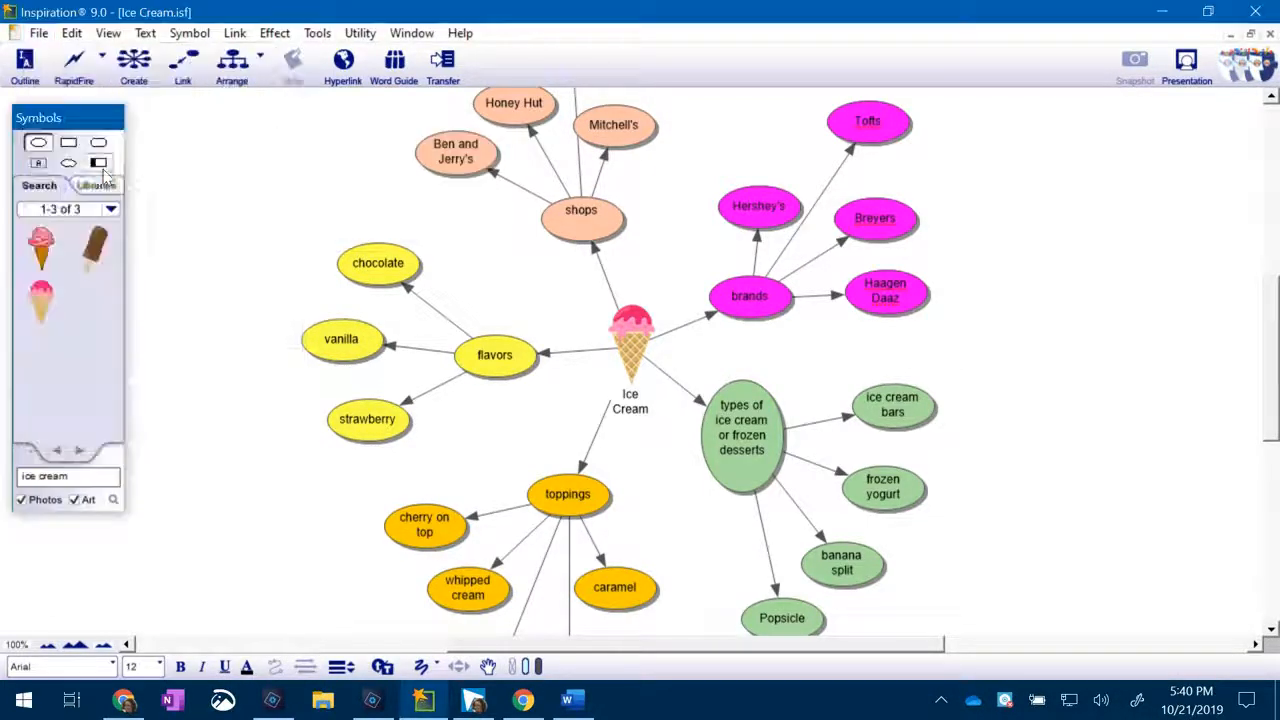
# Save a copy of the diagram as Ice Cream in the LS folder under 9TH GRADE in My Drive on Google Drive File Stream (G:)
pyautogui.click(34, 36)
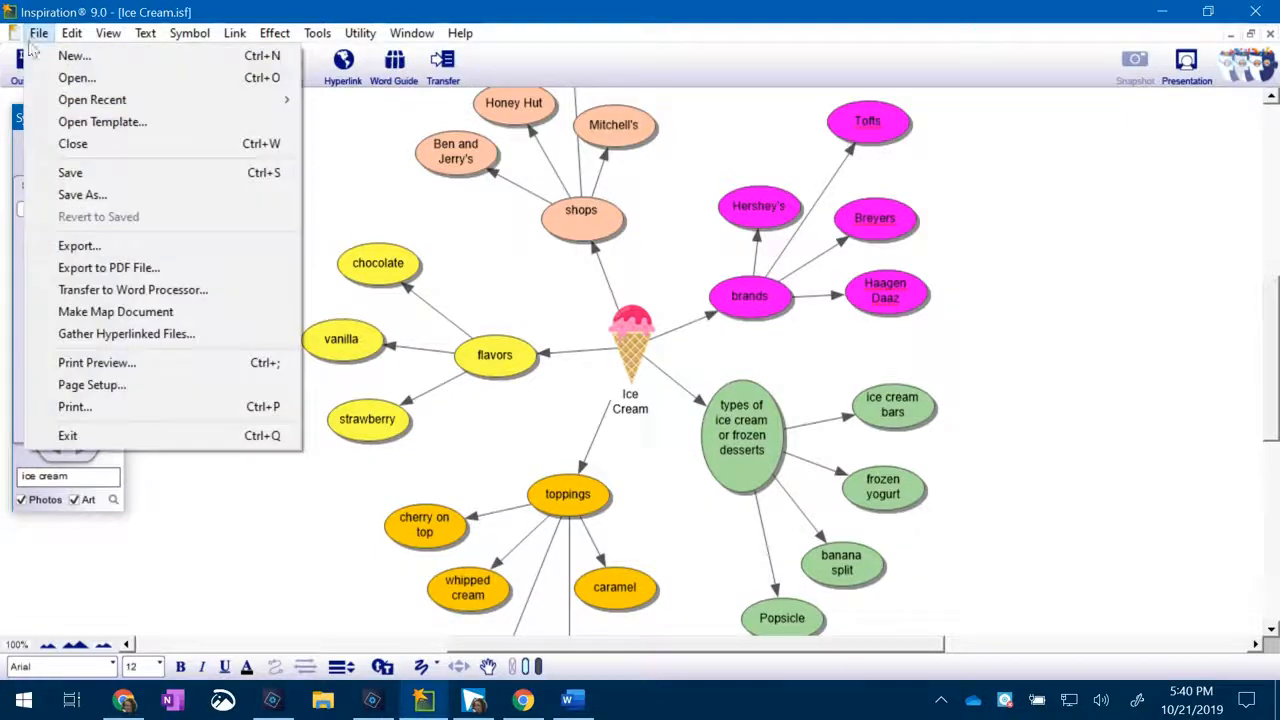
pyautogui.click(80, 195)
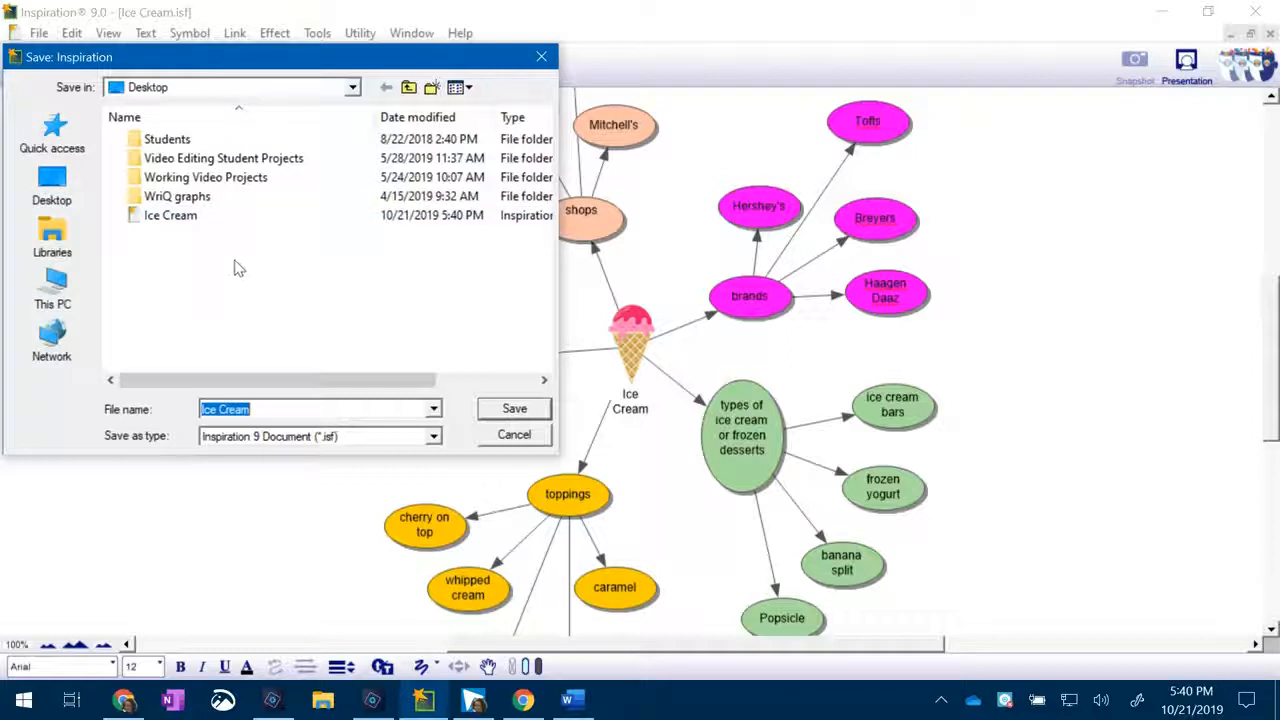
pyautogui.click(210, 88)
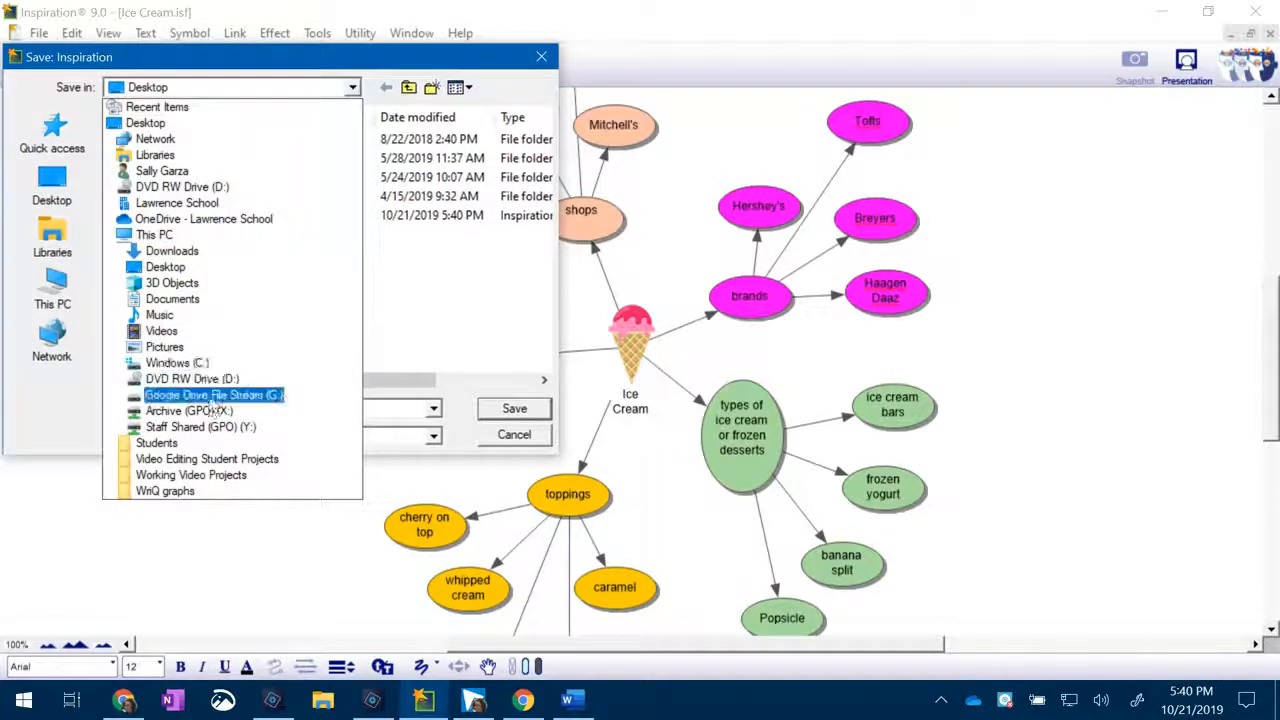
pyautogui.click(213, 396)
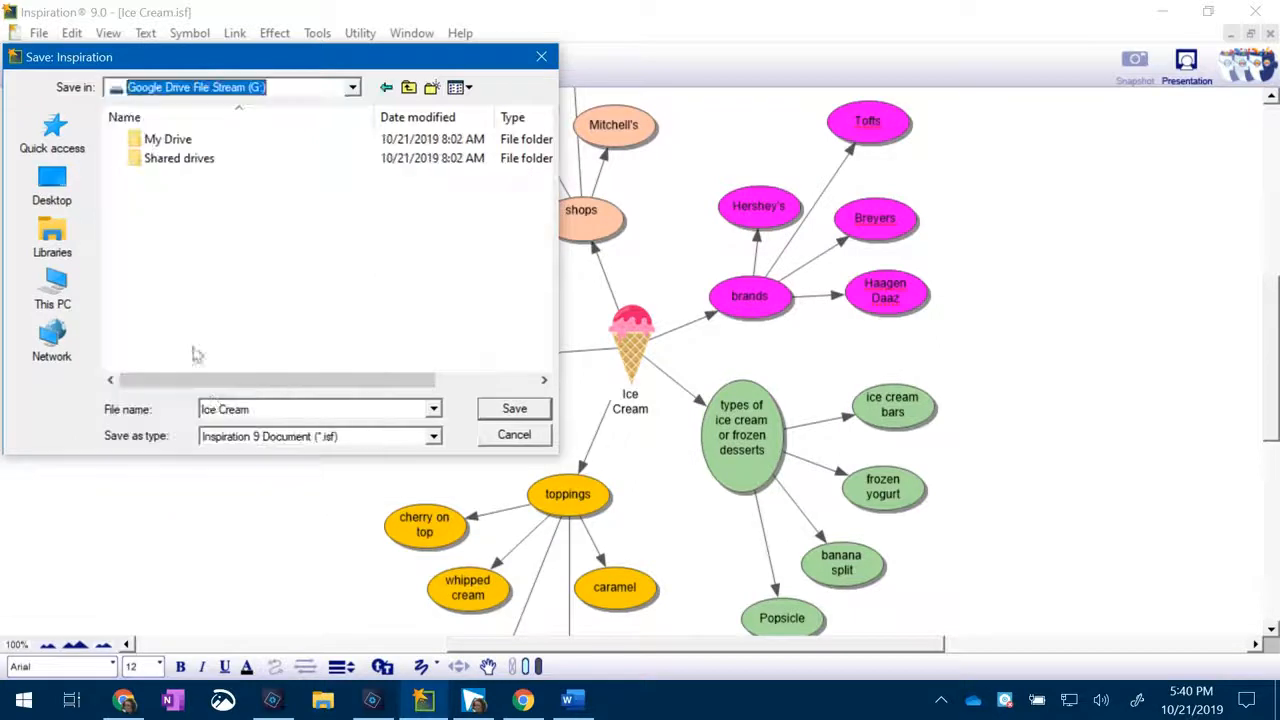
pyautogui.doubleClick(158, 142)
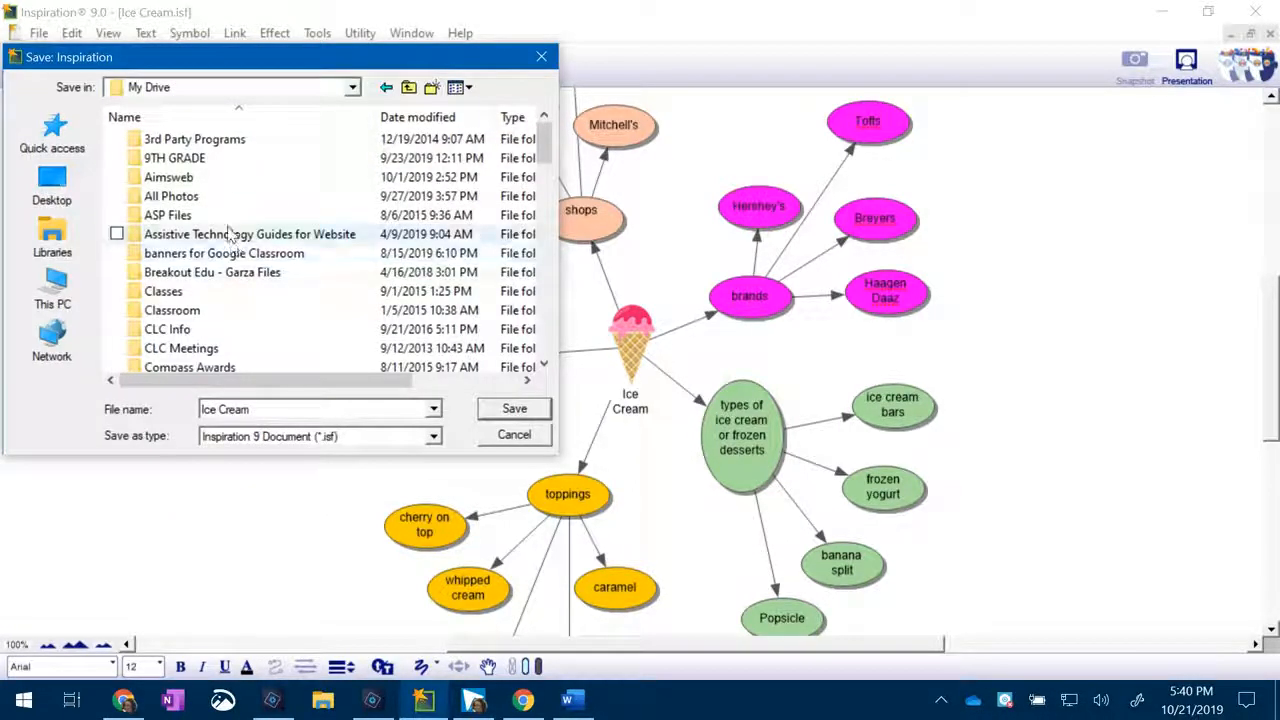
pyautogui.doubleClick(202, 160)
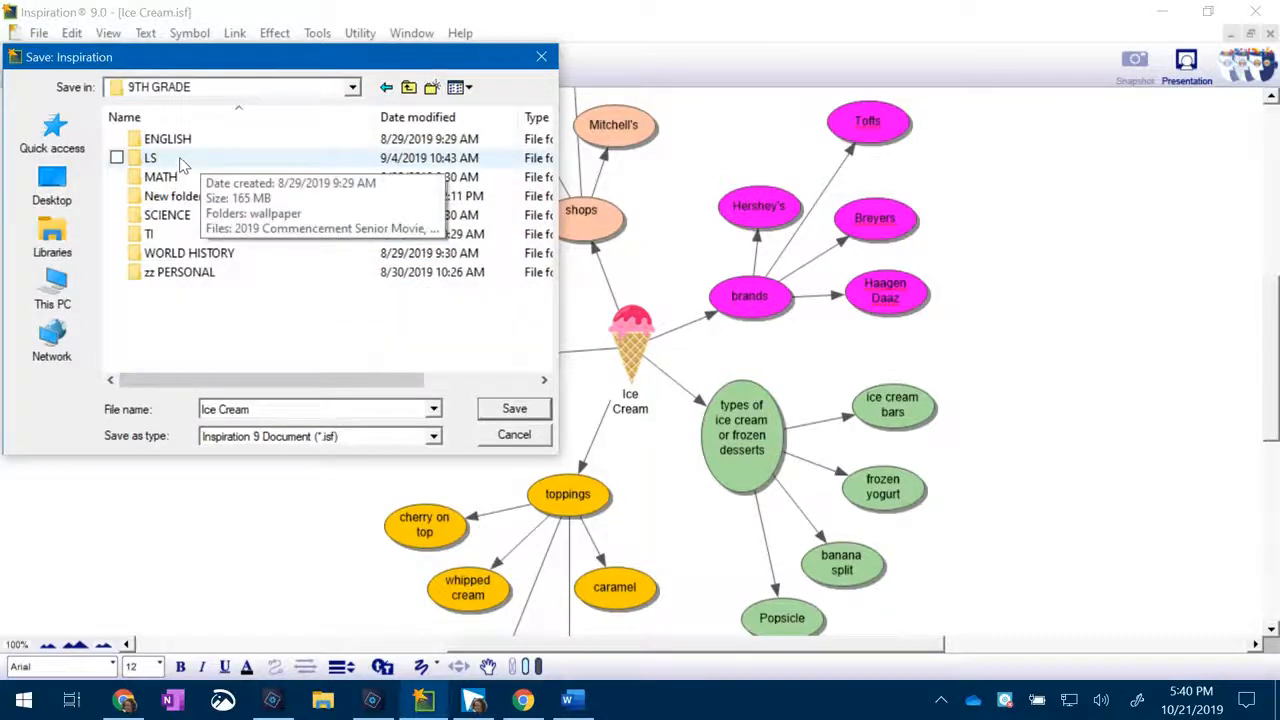
pyautogui.doubleClick(188, 162)
pyautogui.click(510, 412)
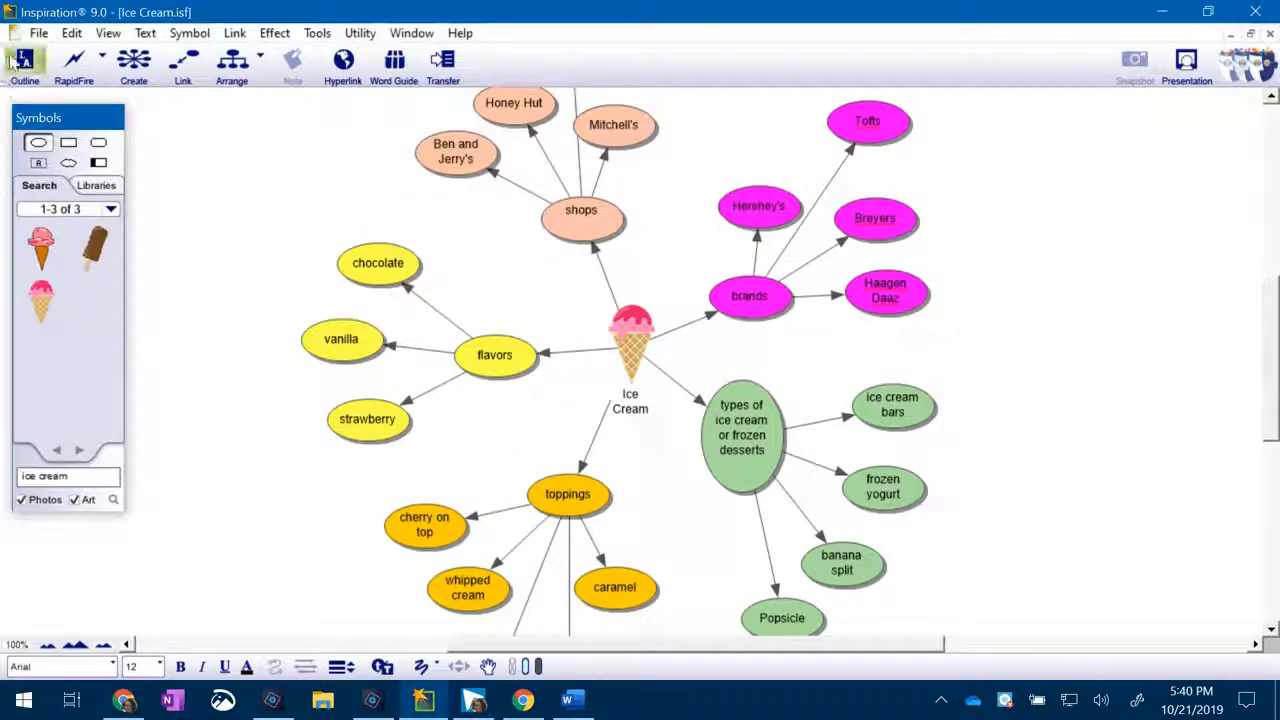
pyautogui.click(39, 33)
pyautogui.moveTo(75, 103)
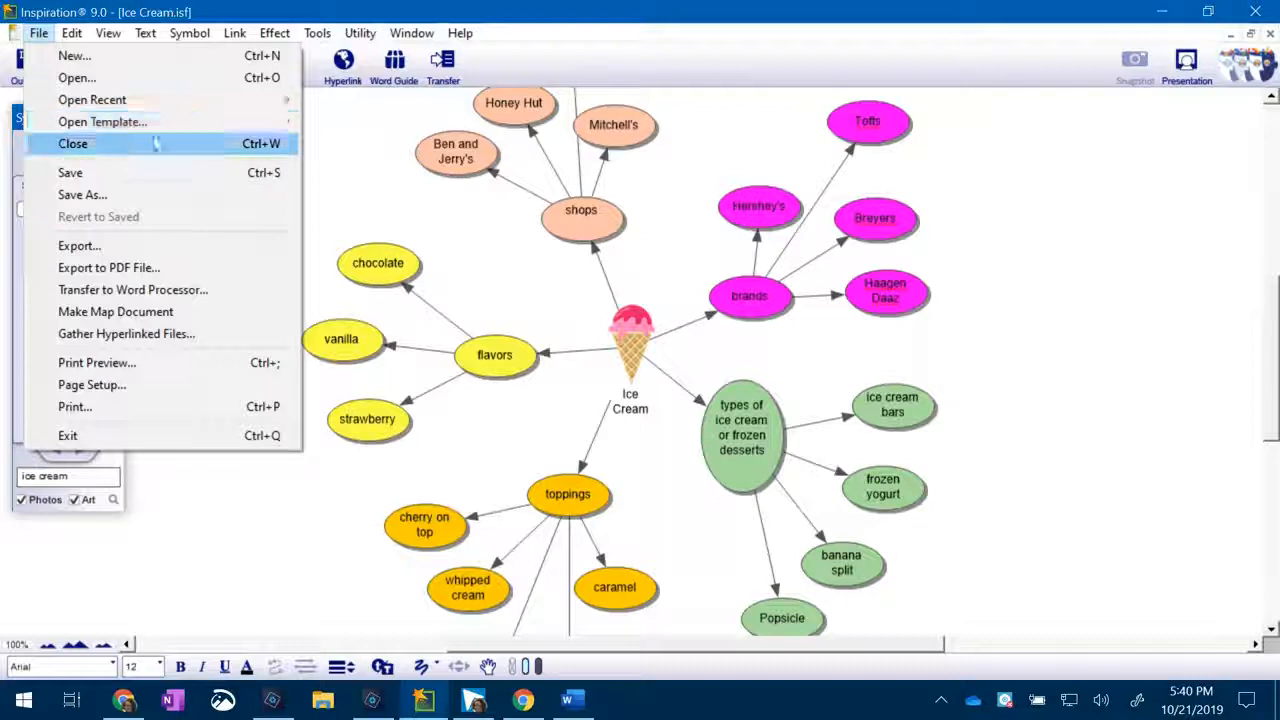
pyautogui.click(1218, 461)
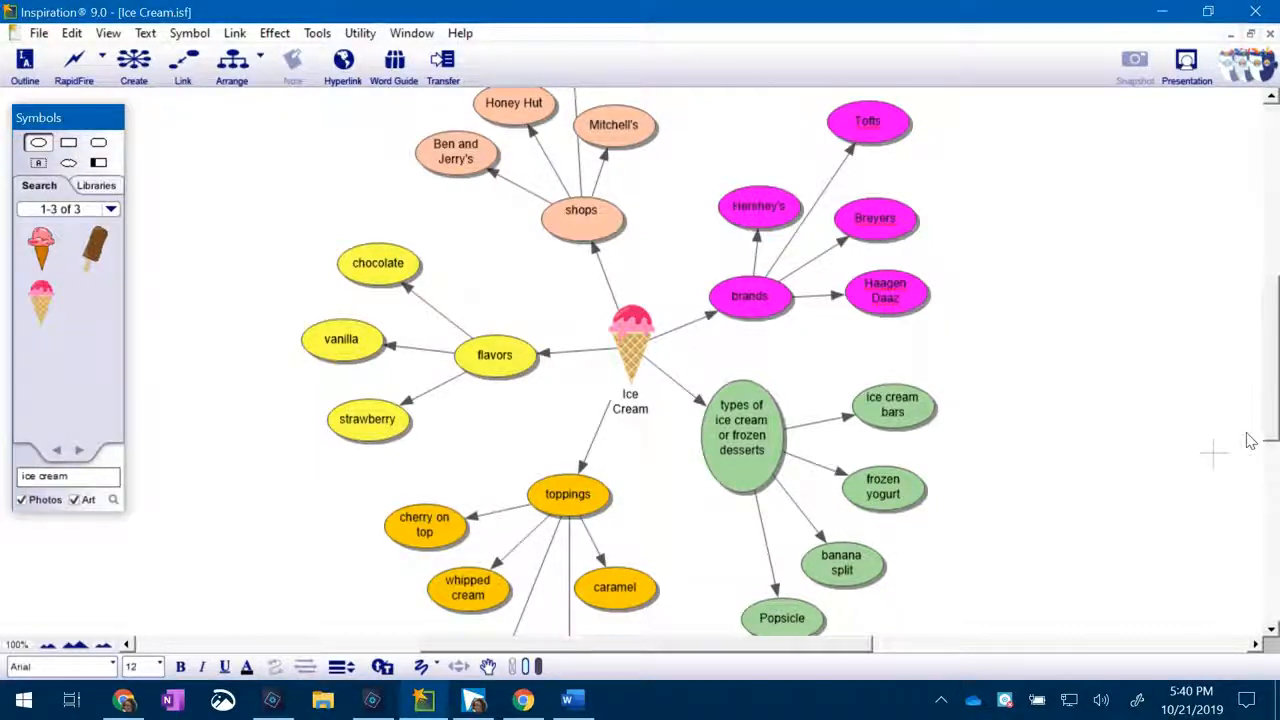